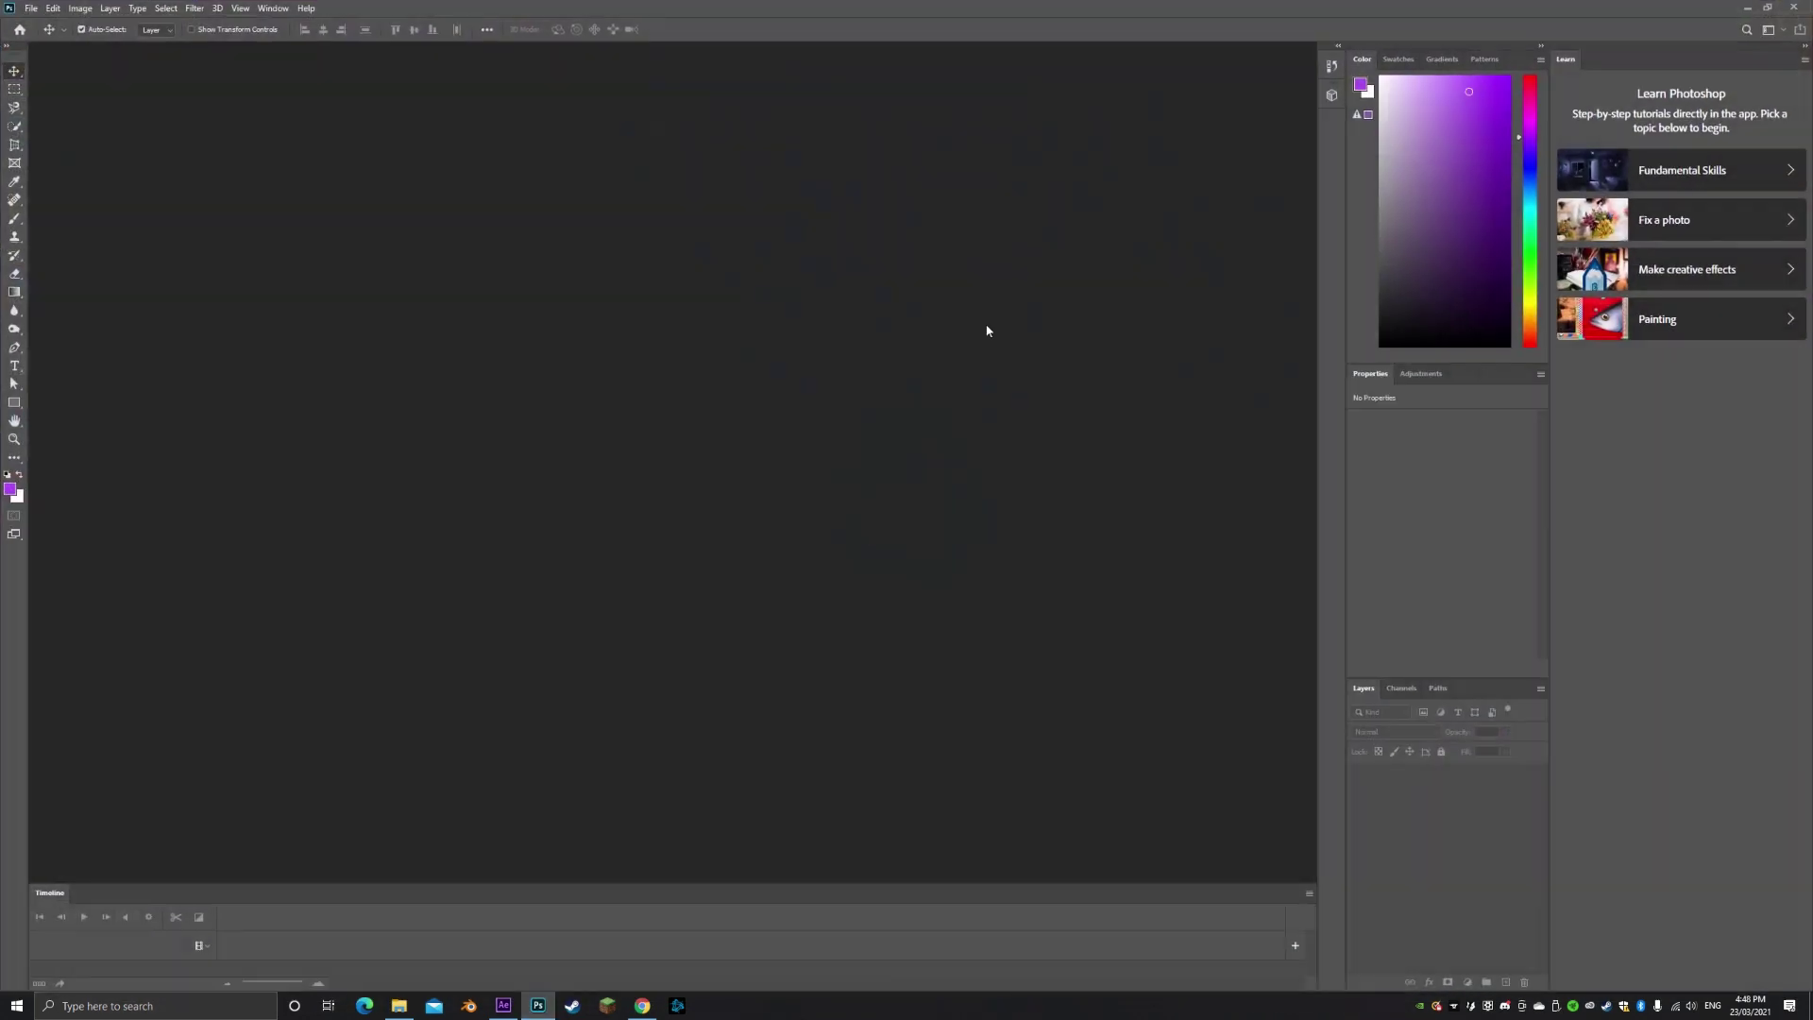
# Switch to Chrome and bring up the Abandoned Tunnels pin on Pinterest
pyautogui.doubleClick(822, 5)
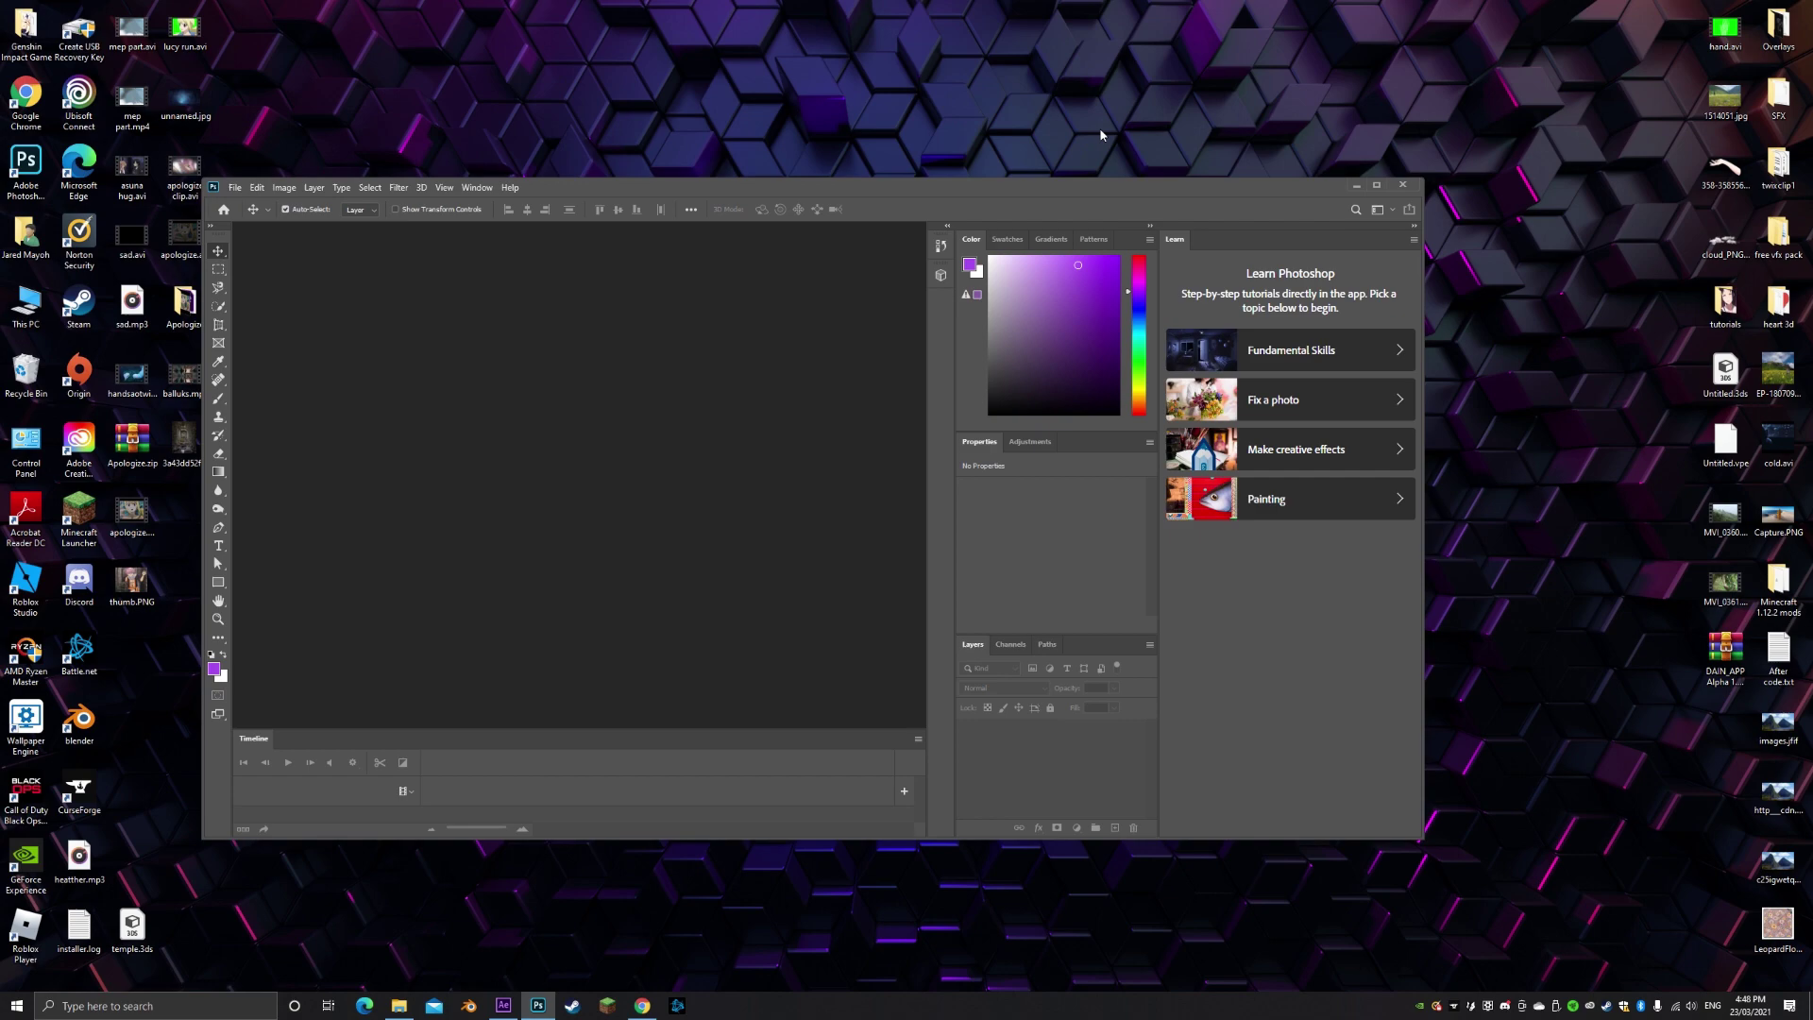
pyautogui.click(1376, 184)
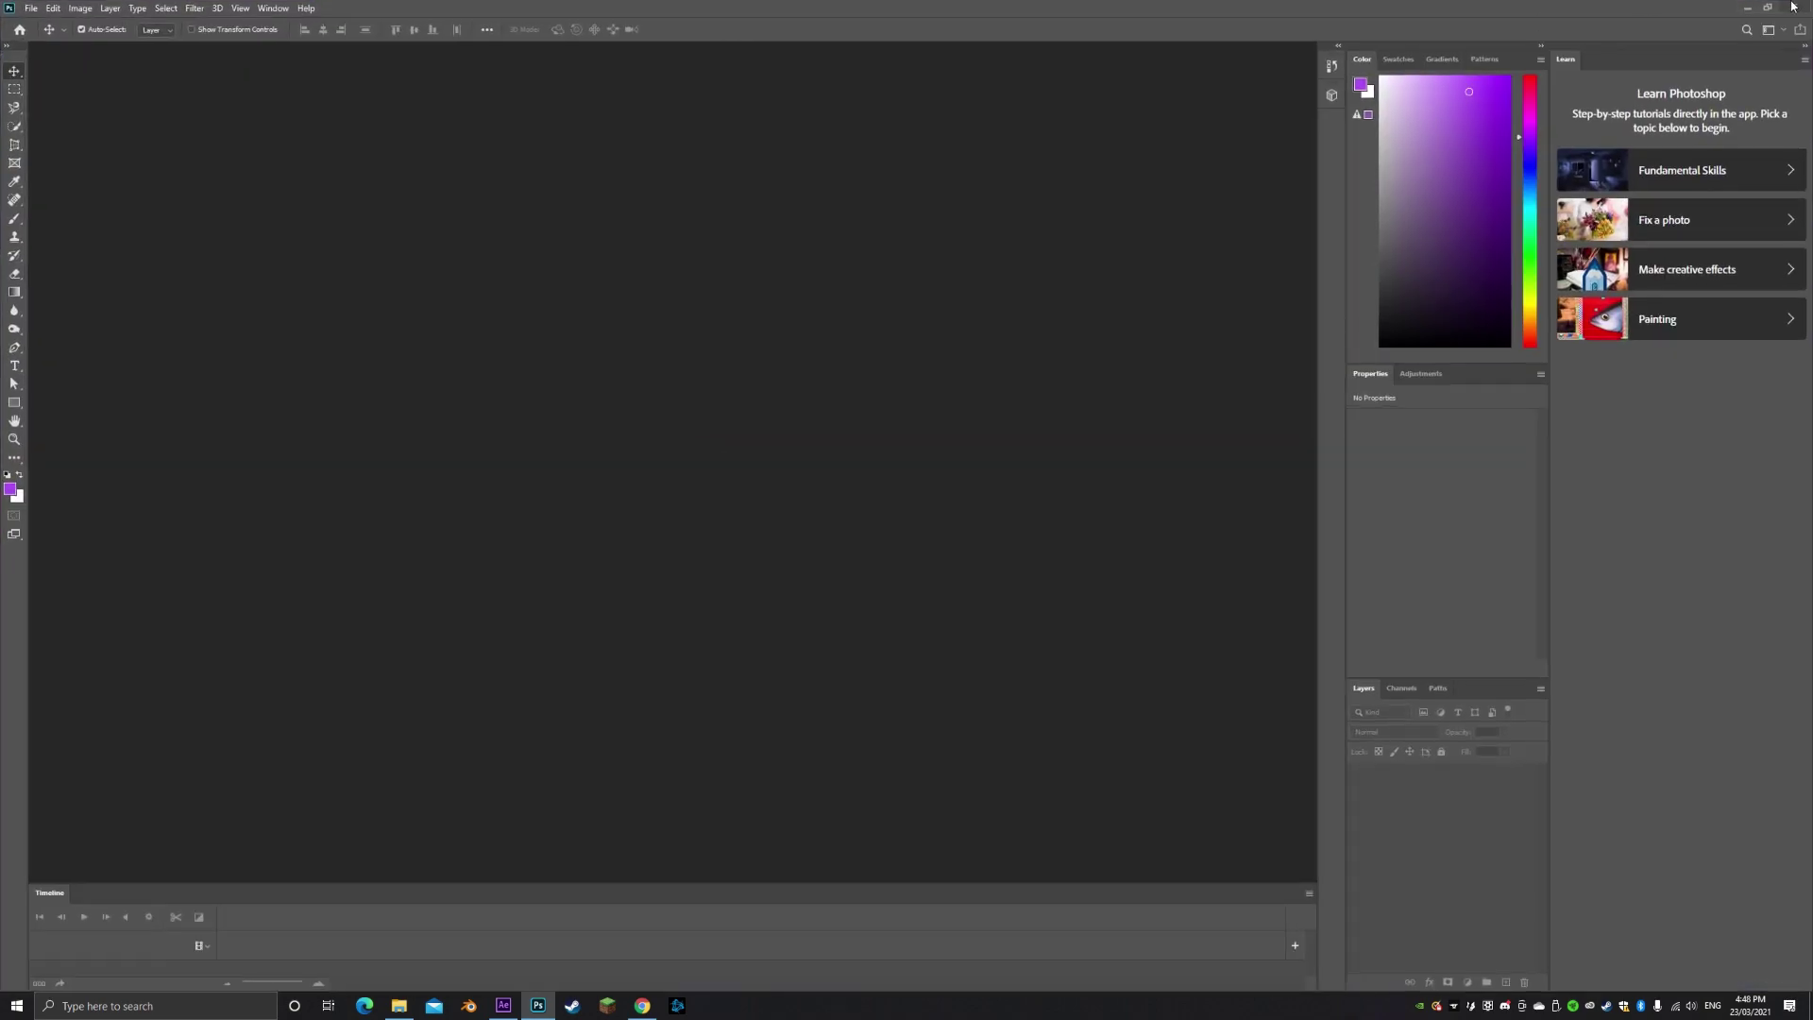
pyautogui.click(1755, 8)
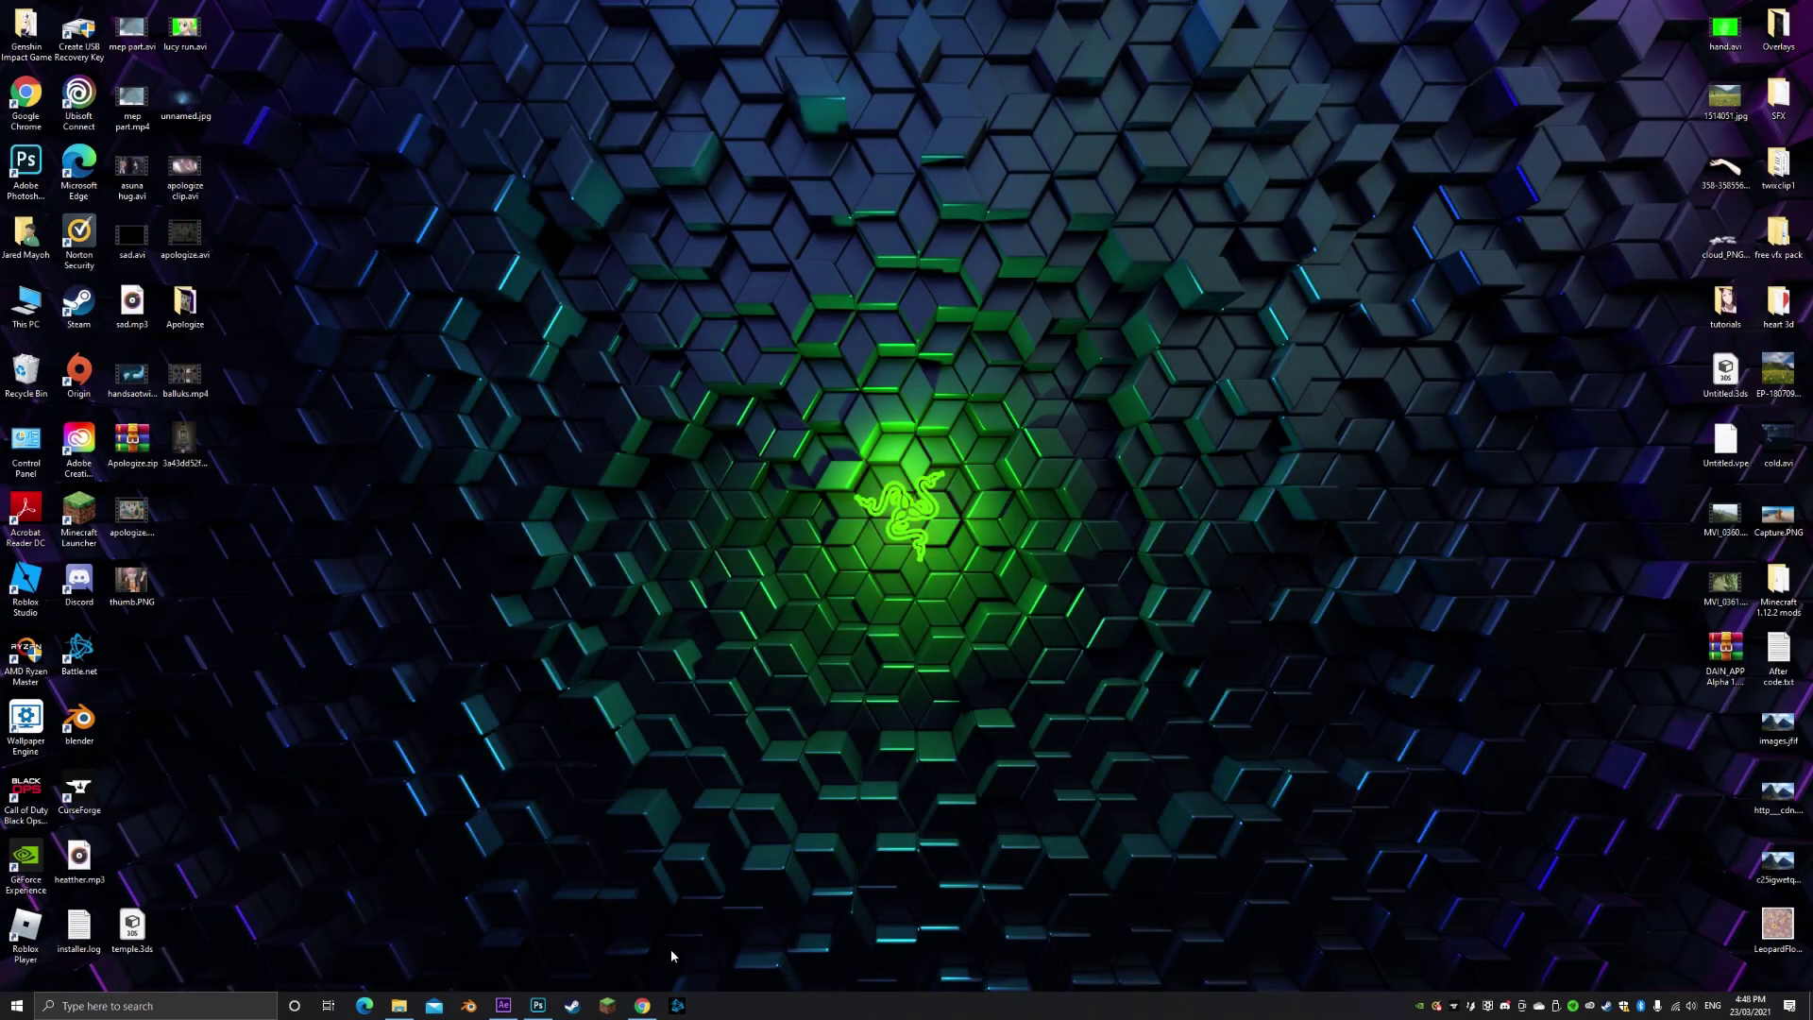
pyautogui.click(640, 1007)
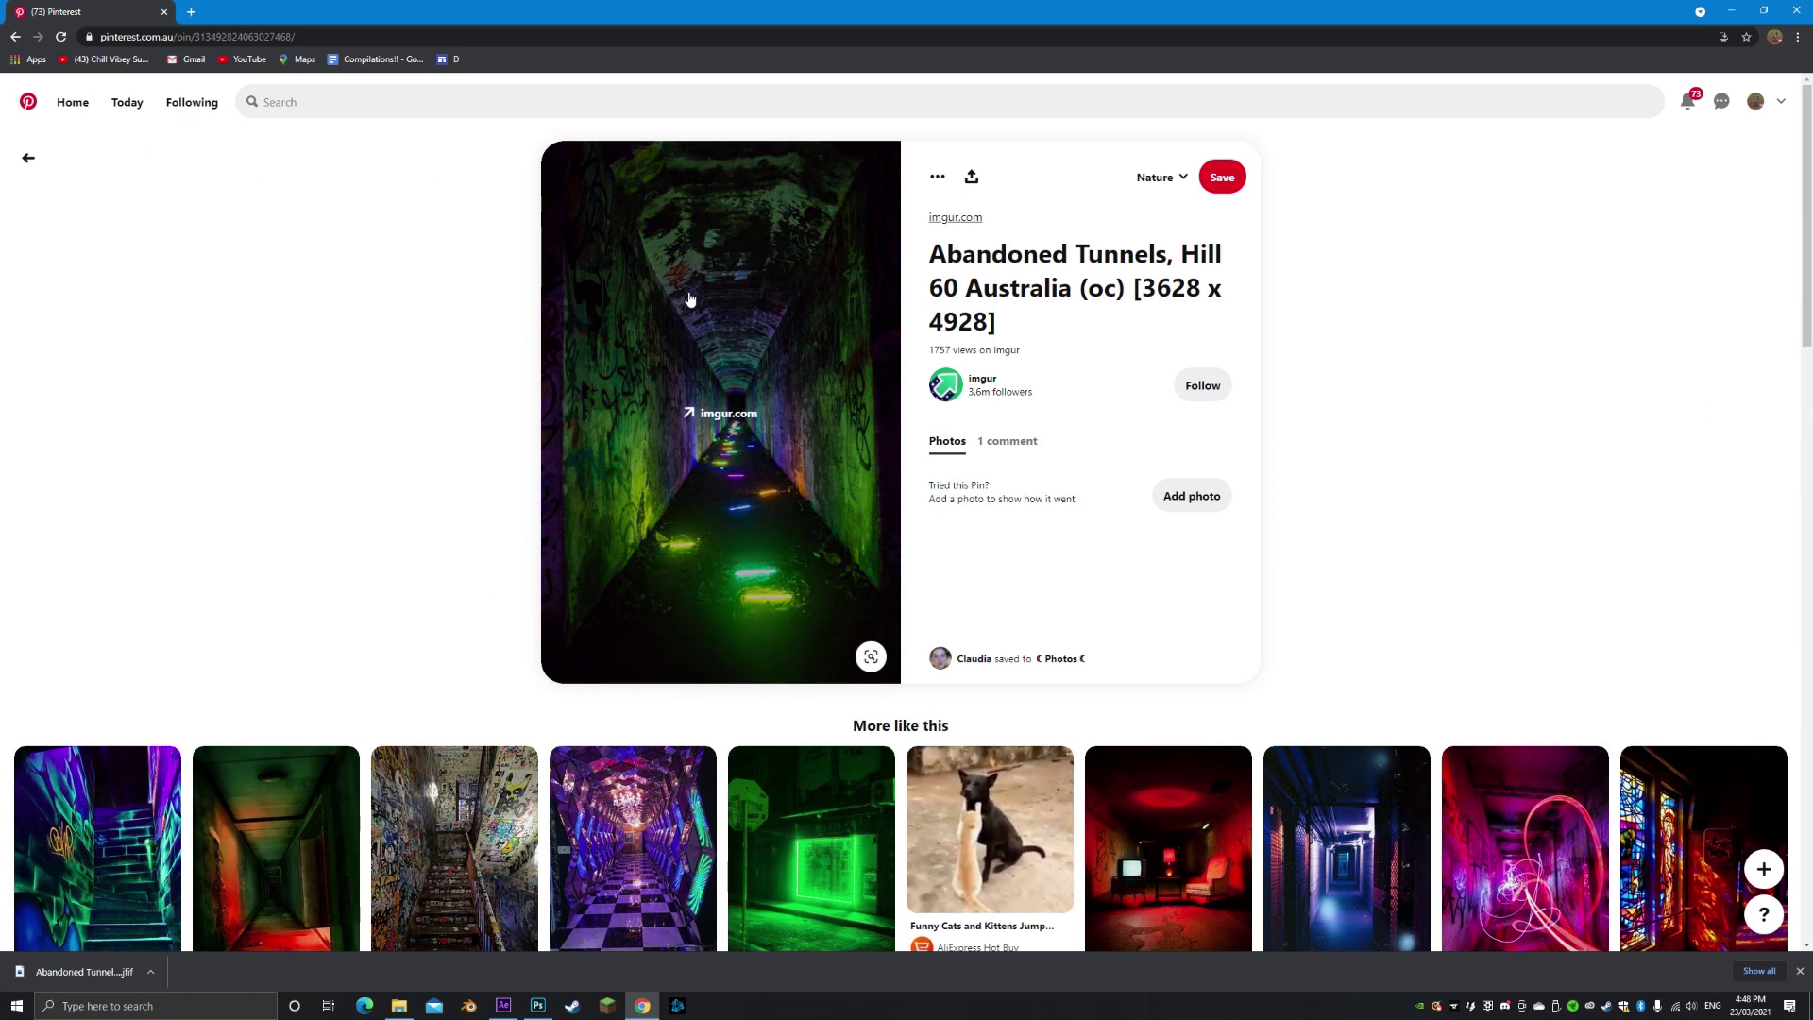
pyautogui.scroll(-2, 390, 558)
pyautogui.scroll(3, 415, 543)
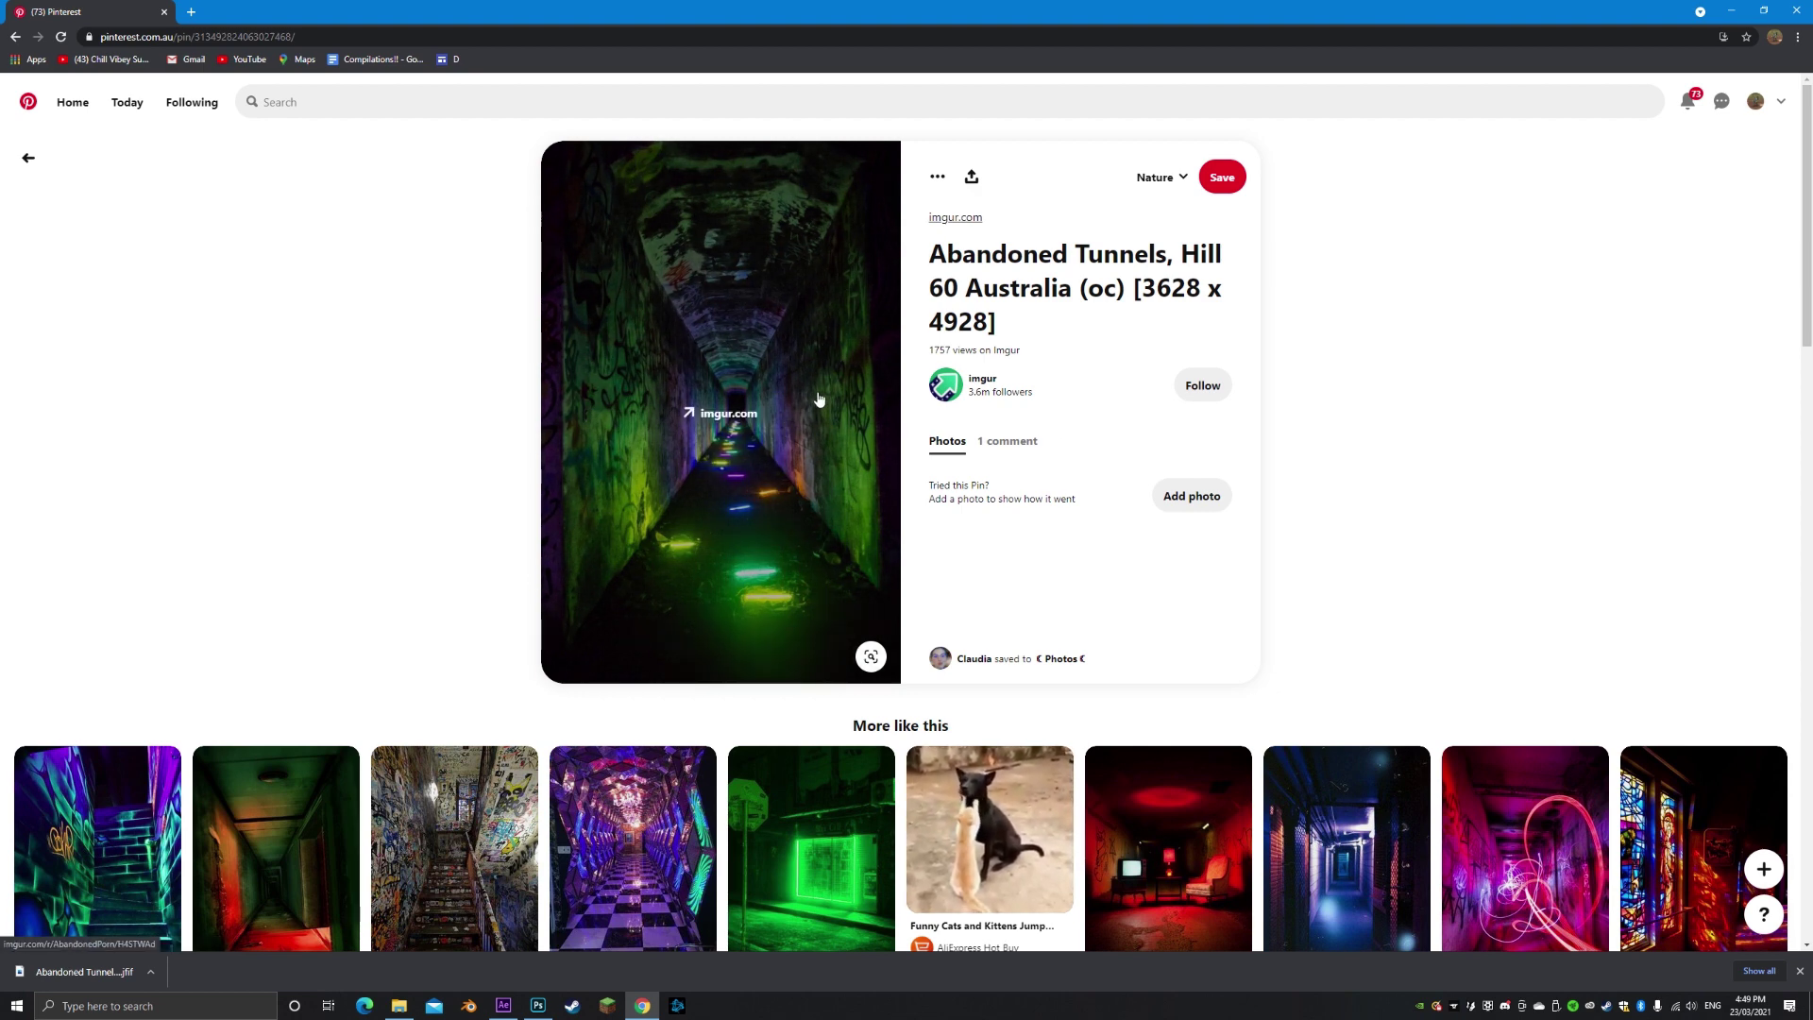
# Download the abandoned tunnel image from the pin and open the downloaded file in Photoshop
pyautogui.click(938, 176)
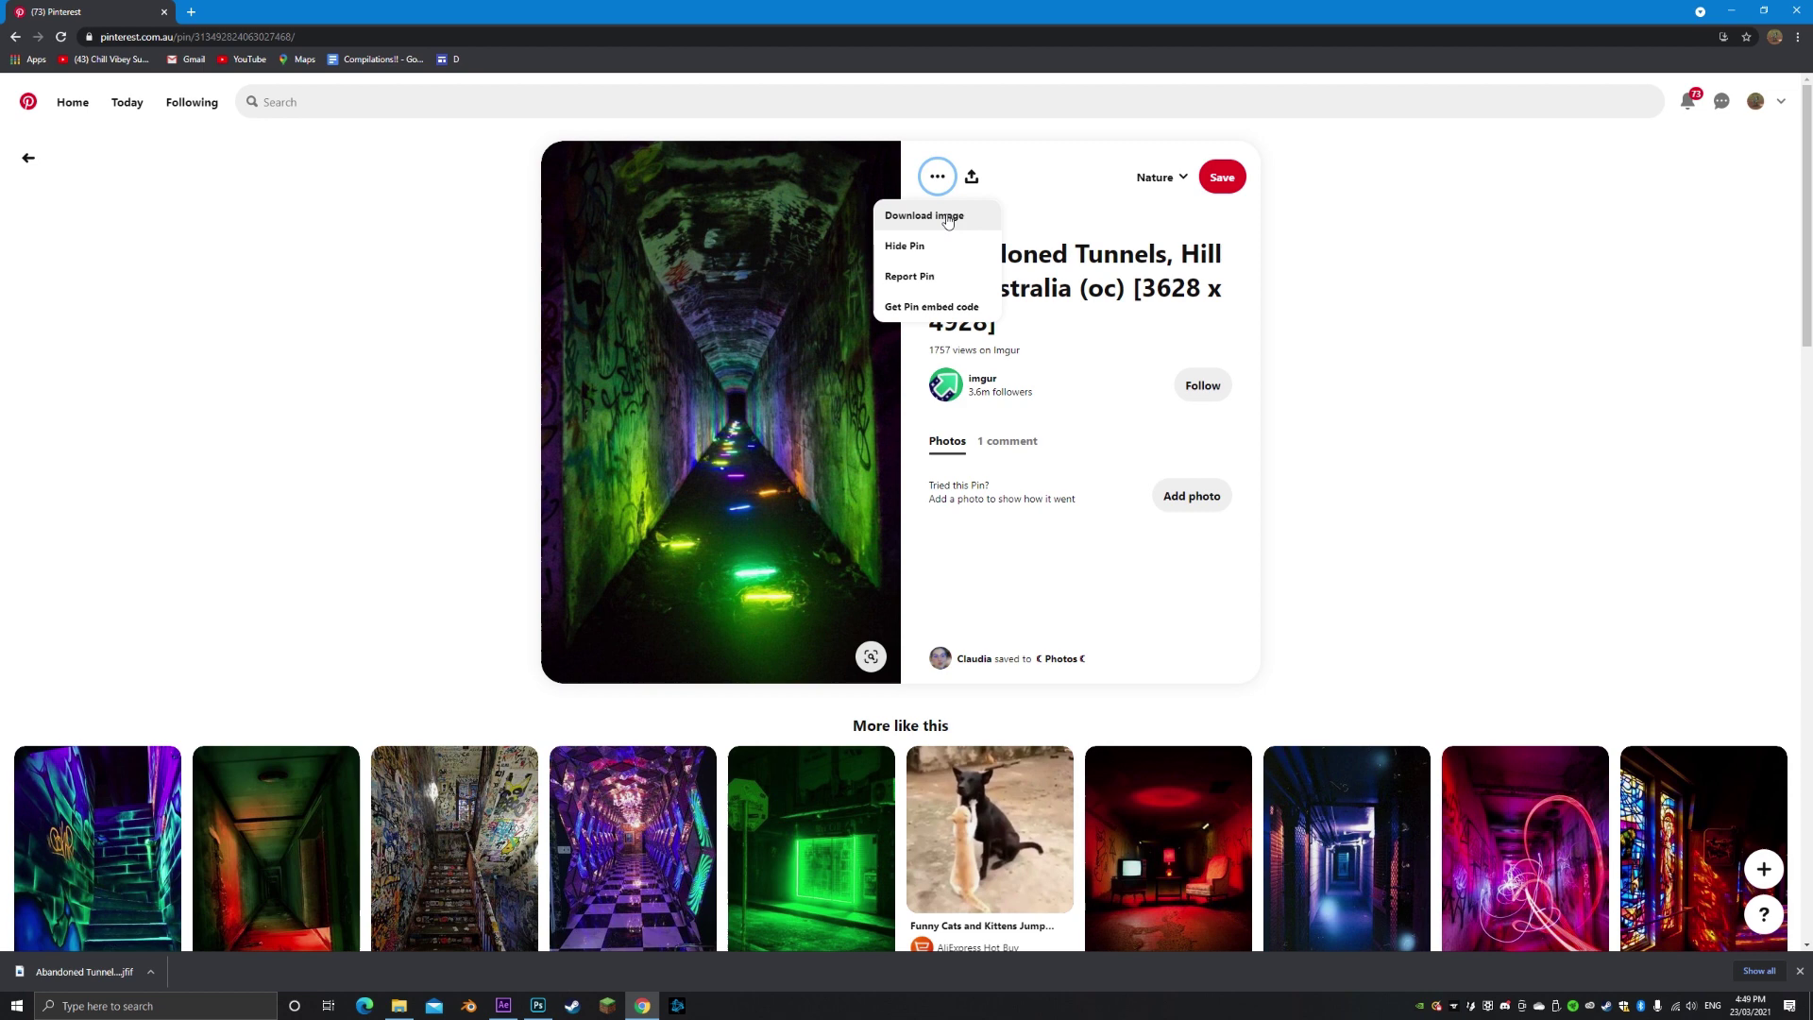
pyautogui.click(924, 215)
pyautogui.moveTo(189, 972); pyautogui.dragTo(783, 645)
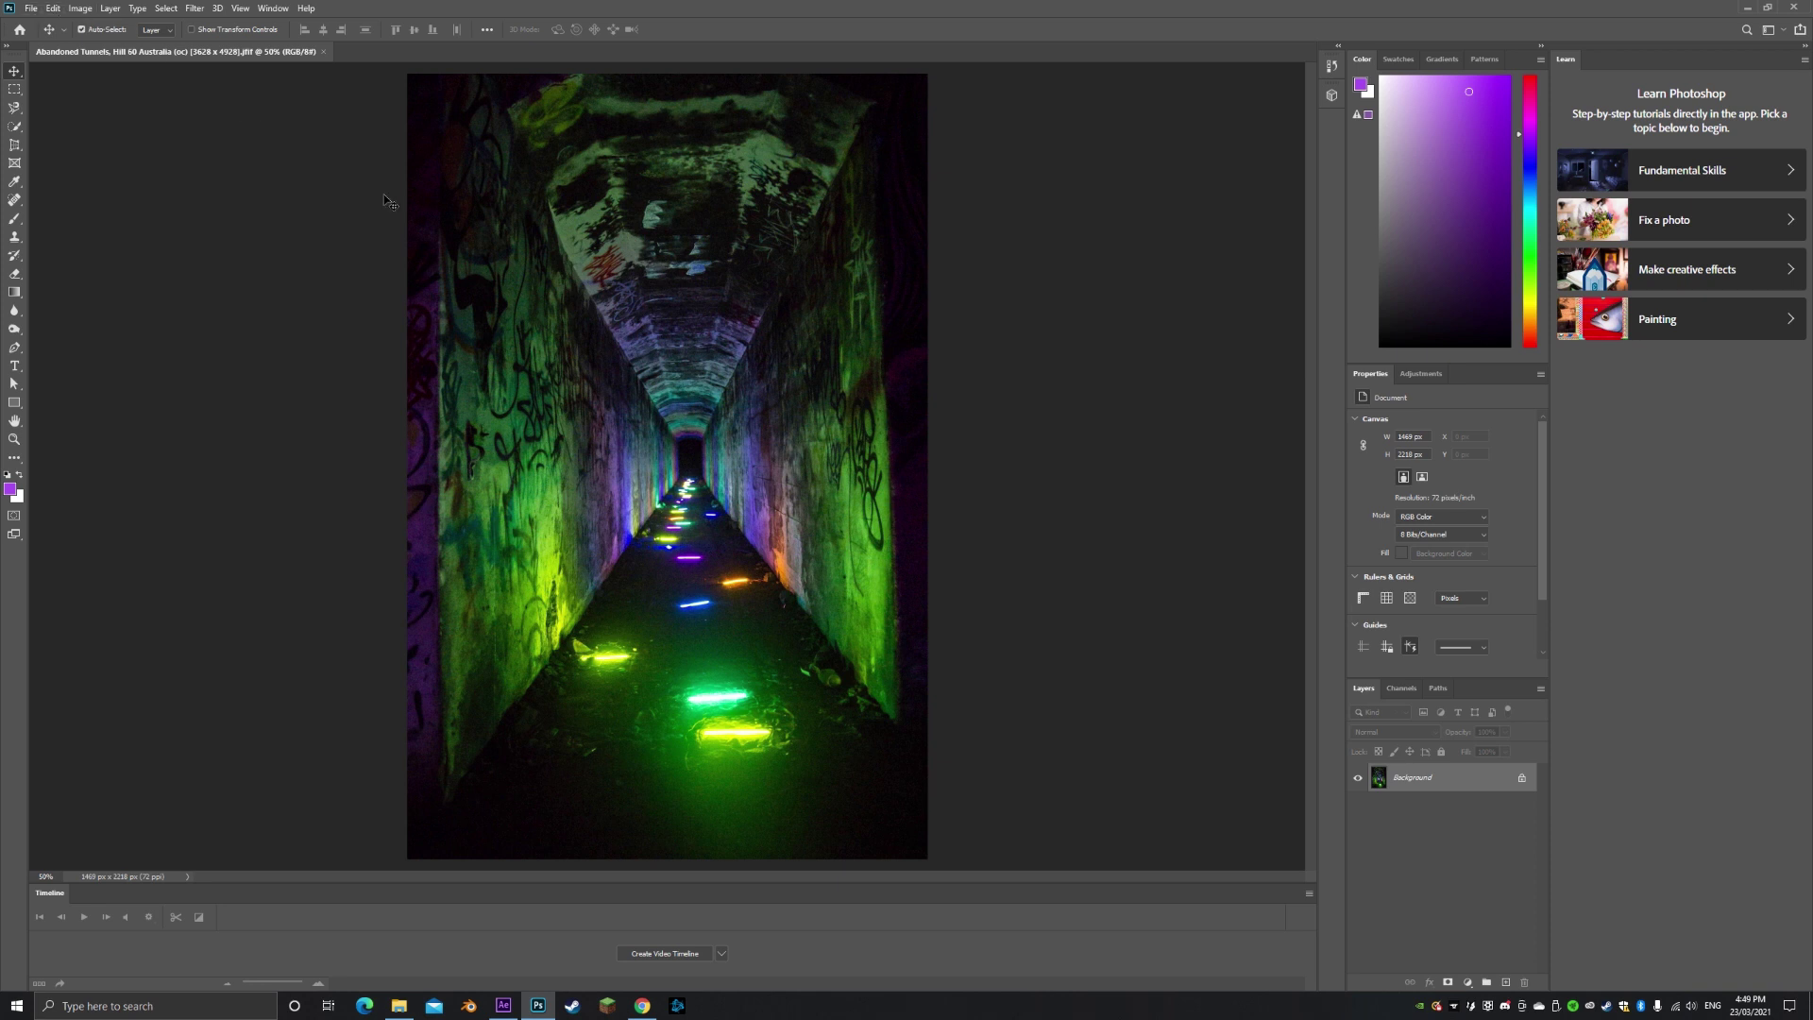
# Open the image in the Vanishing Point filter and create a four-corner plane on the floor at the tunnel's far end
pyautogui.click(195, 7)
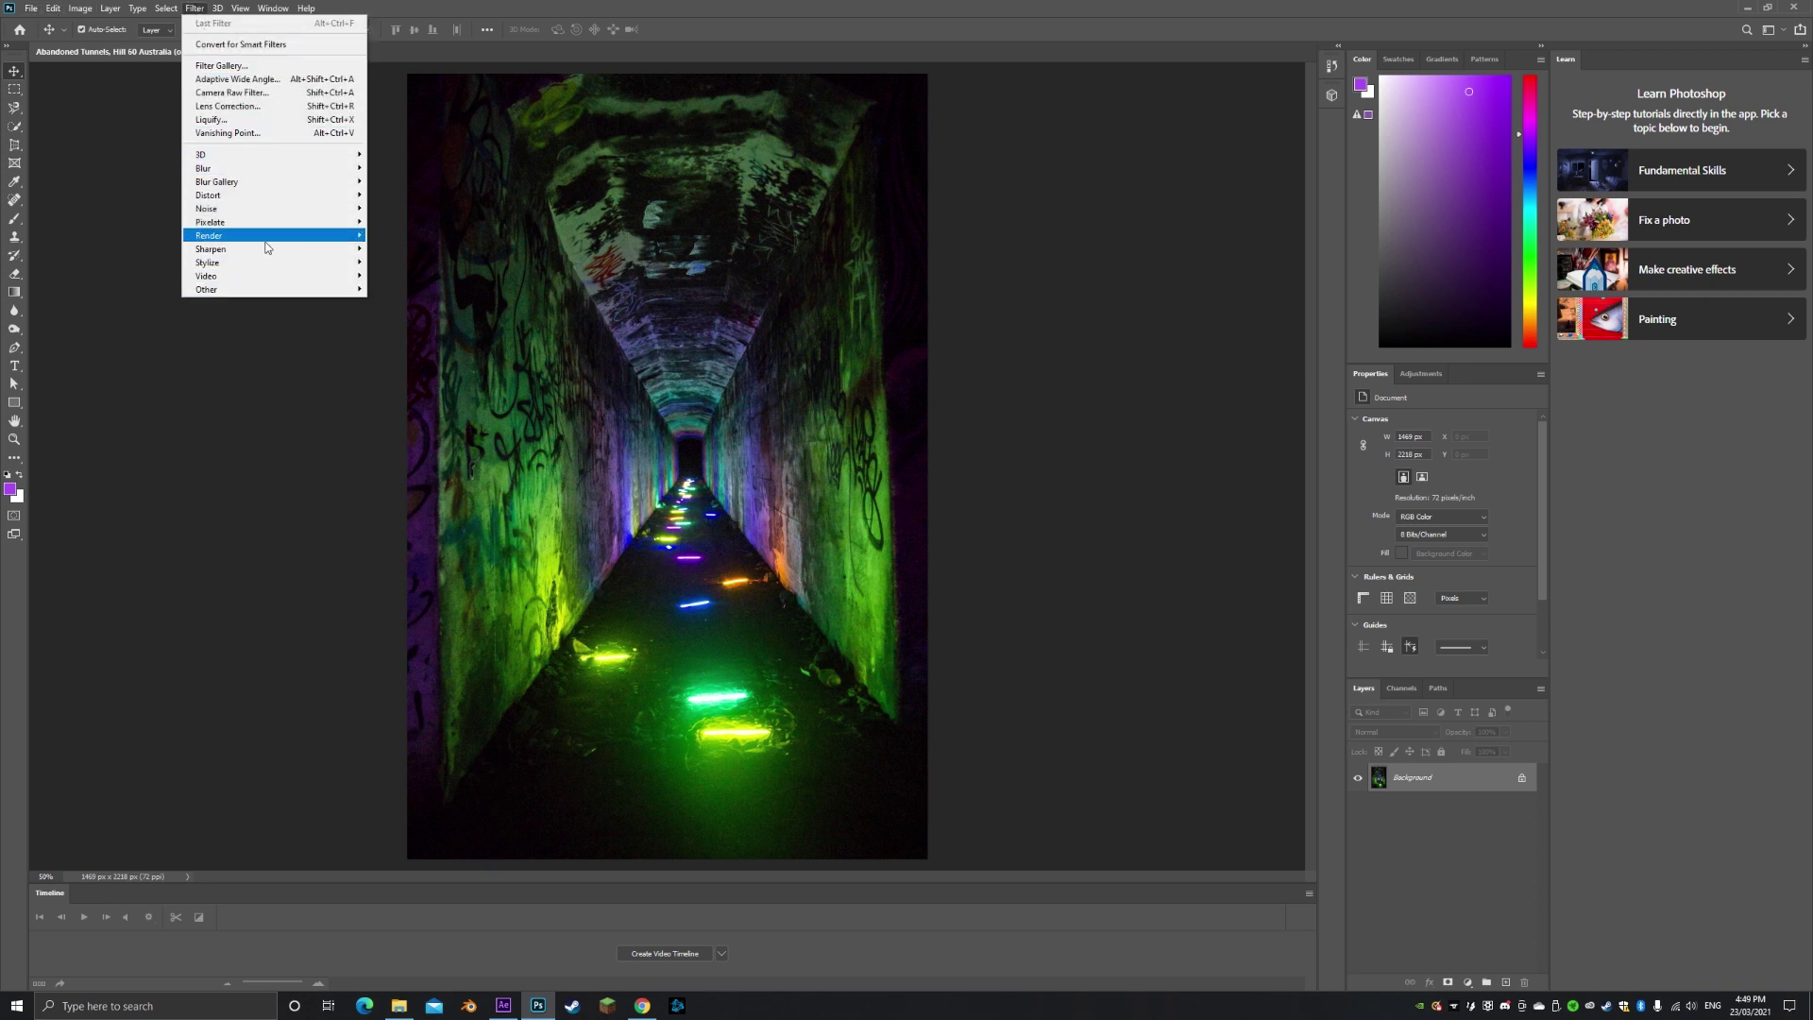
pyautogui.click(225, 133)
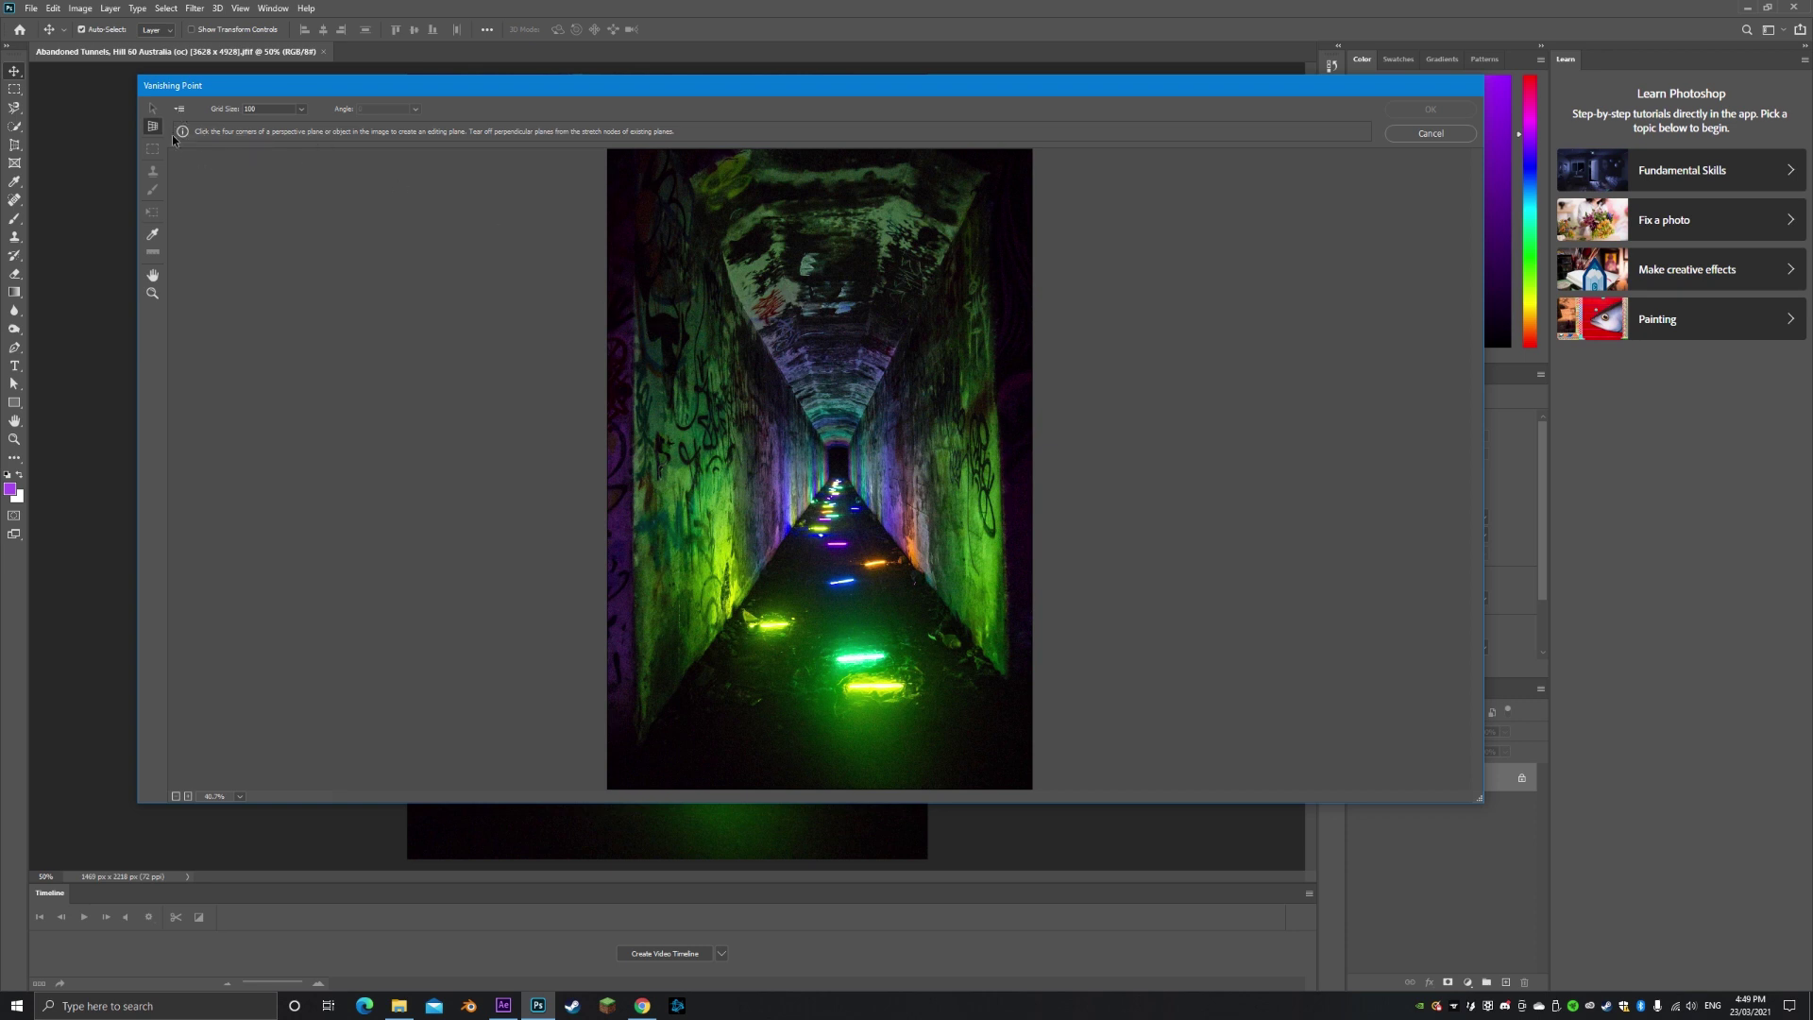
pyautogui.press('z')
pyautogui.click(841, 486)
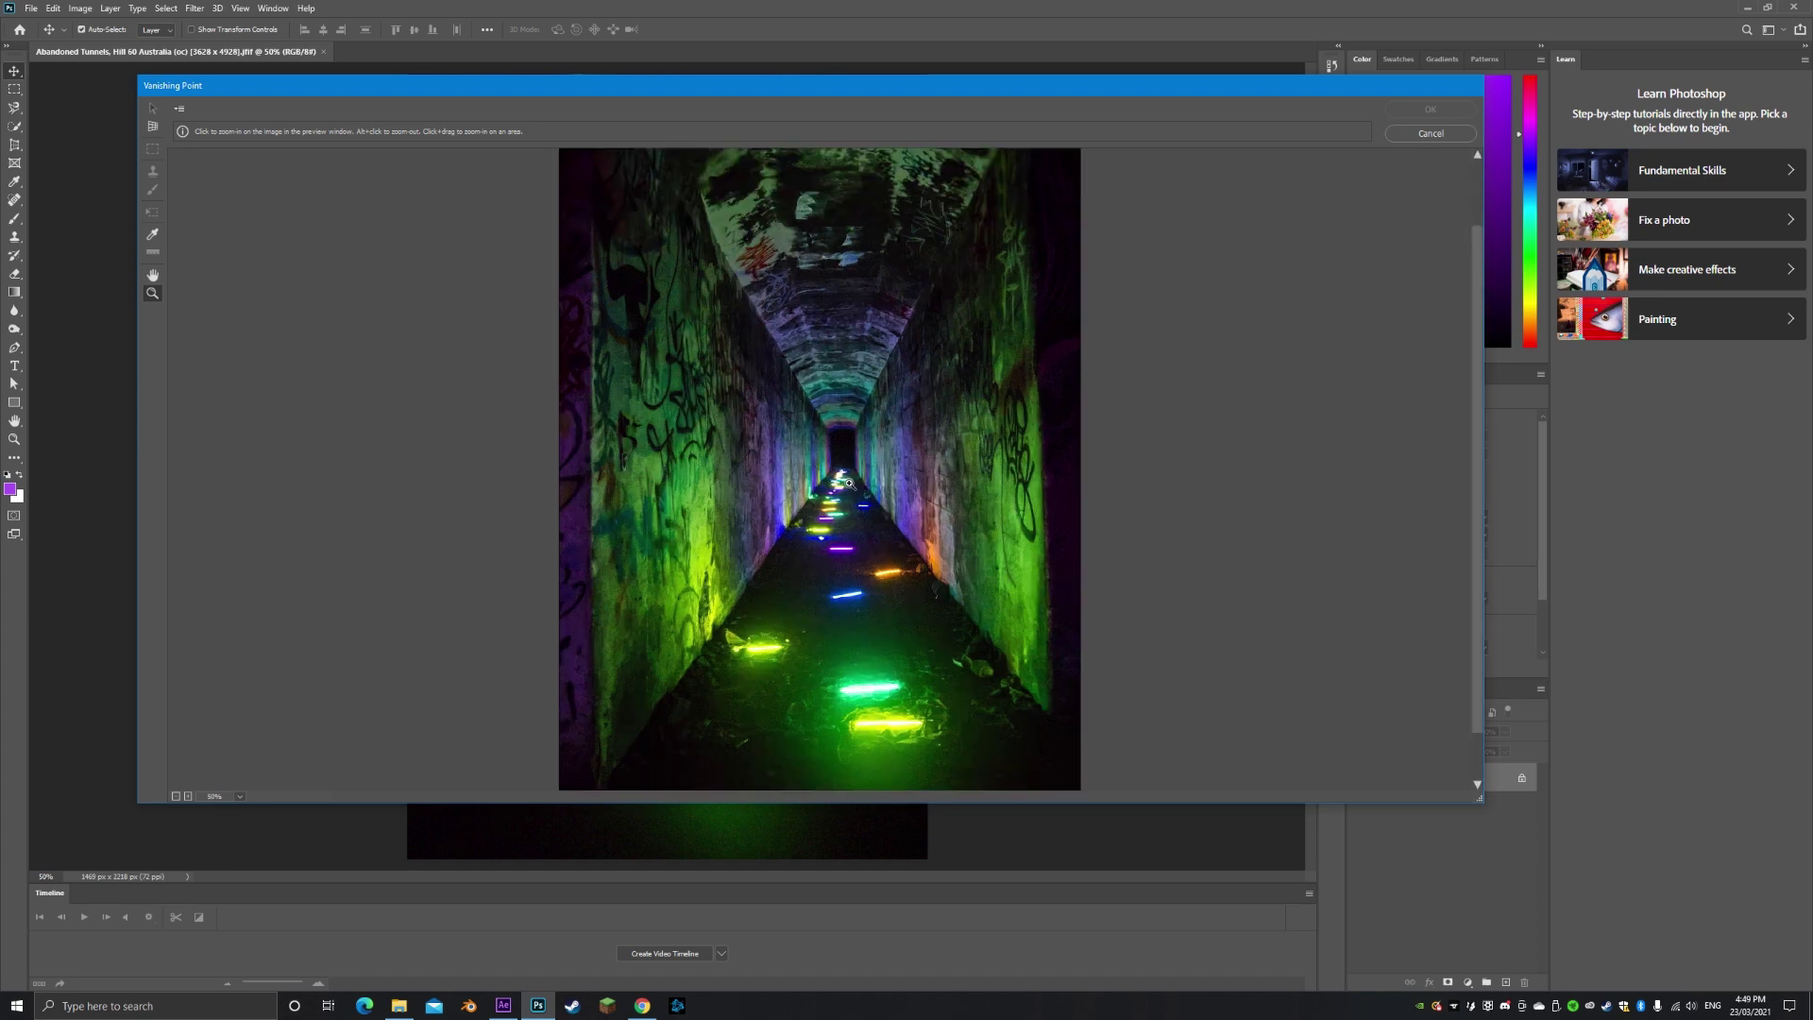
pyautogui.click(851, 477)
pyautogui.click(872, 500)
pyautogui.click(908, 535)
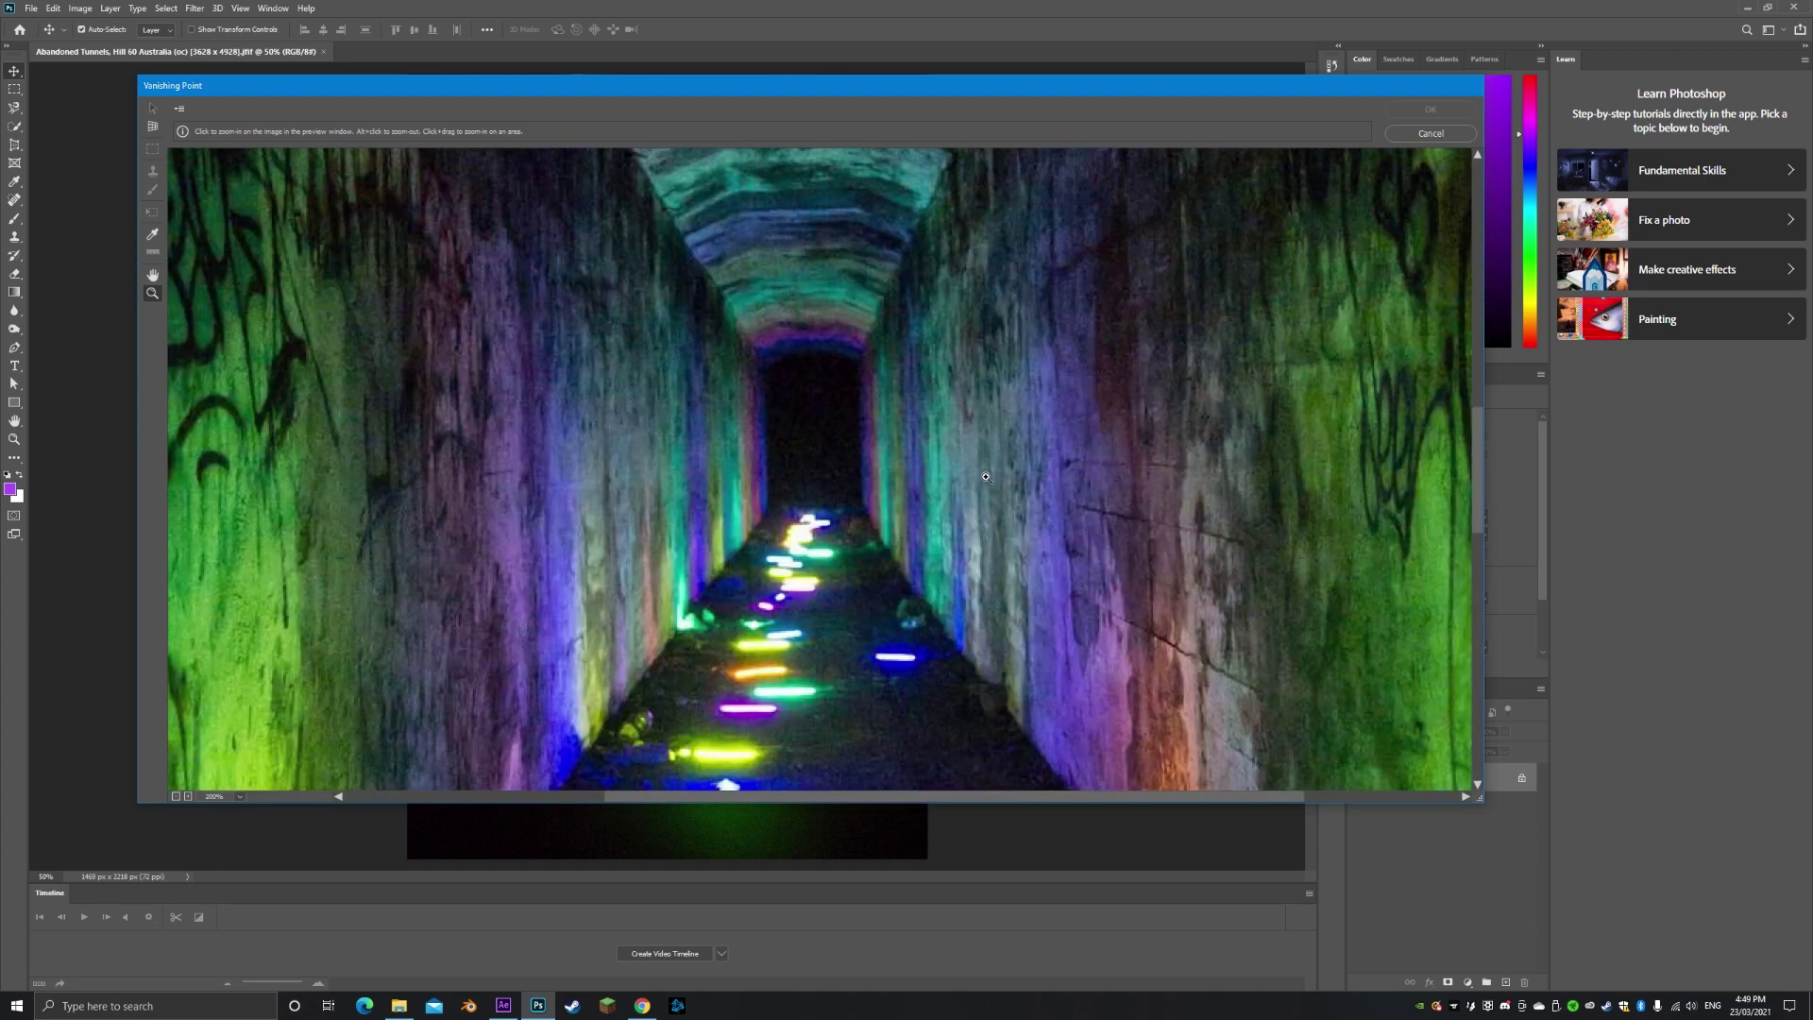
pyautogui.click(151, 127)
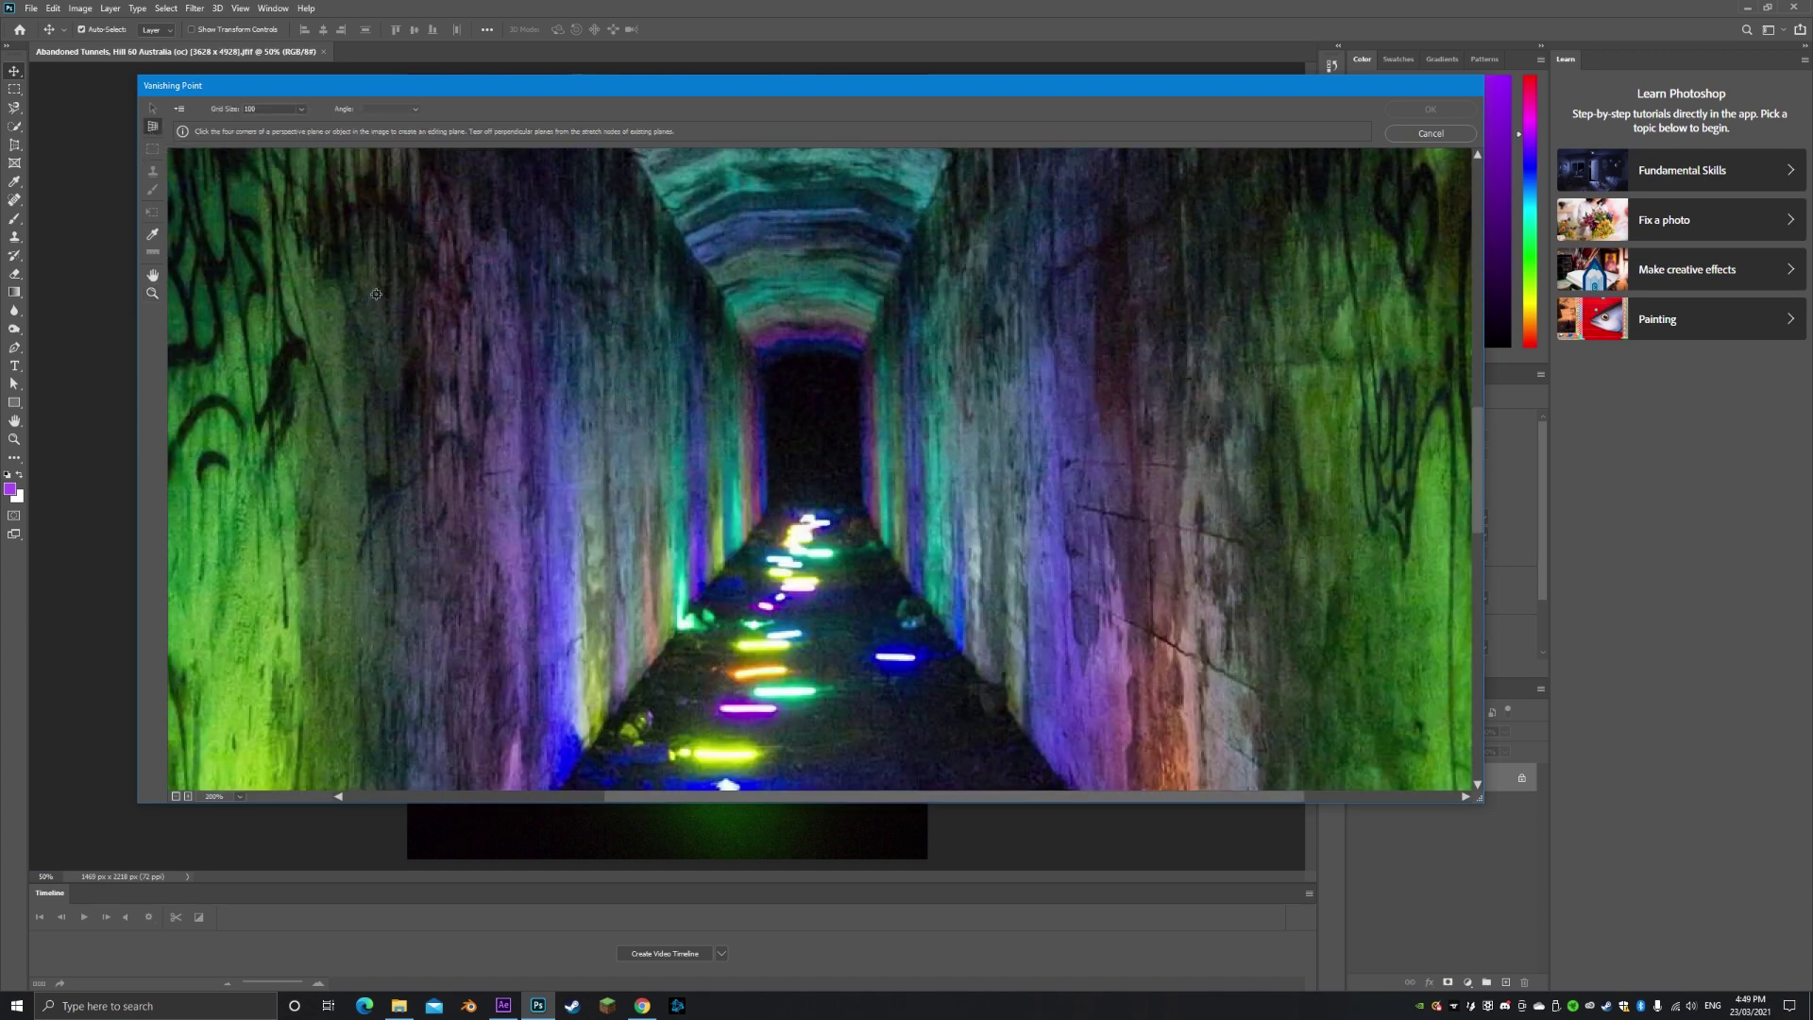
pyautogui.click(769, 507)
pyautogui.click(864, 507)
pyautogui.click(602, 729)
pyautogui.moveTo(769, 507); pyautogui.dragTo(859, 510)
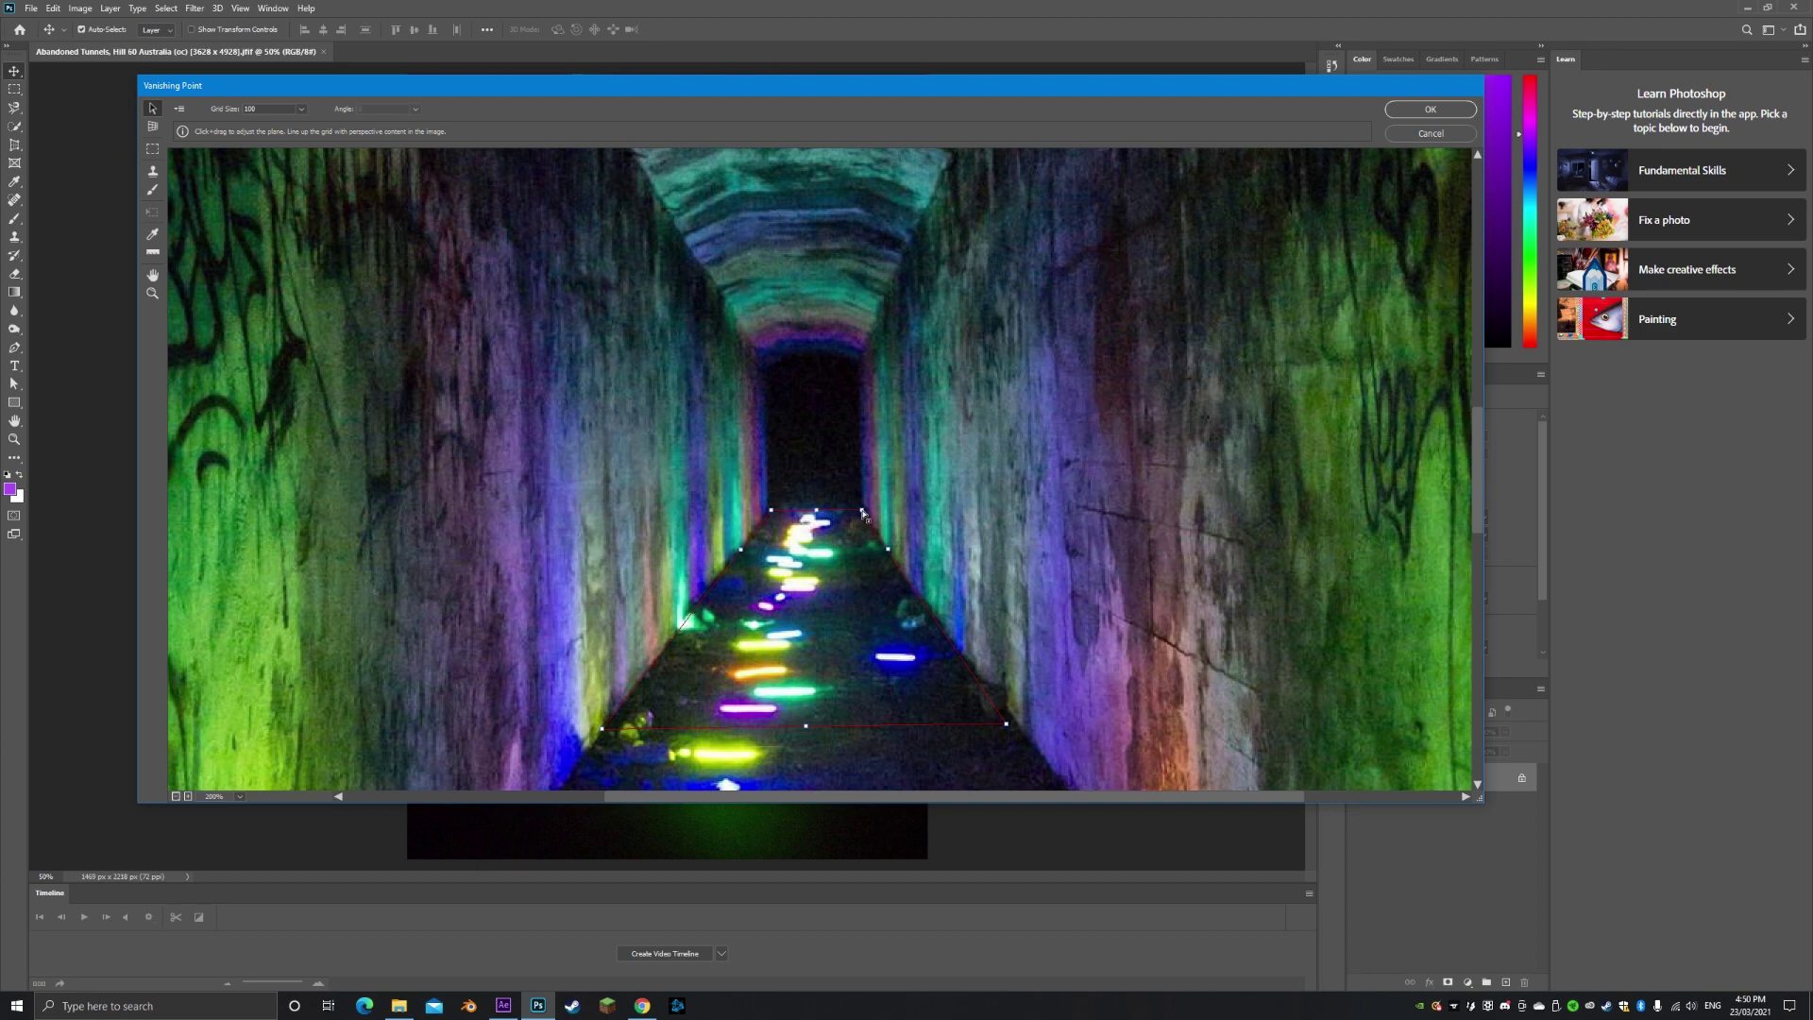
# Stretch the floor plane's near corners past the image's lower edge, keeping its sides aligned with the base of the walls
pyautogui.press('z')
pyautogui.keyDown('alt'); pyautogui.click(847, 452); pyautogui.keyUp('alt')
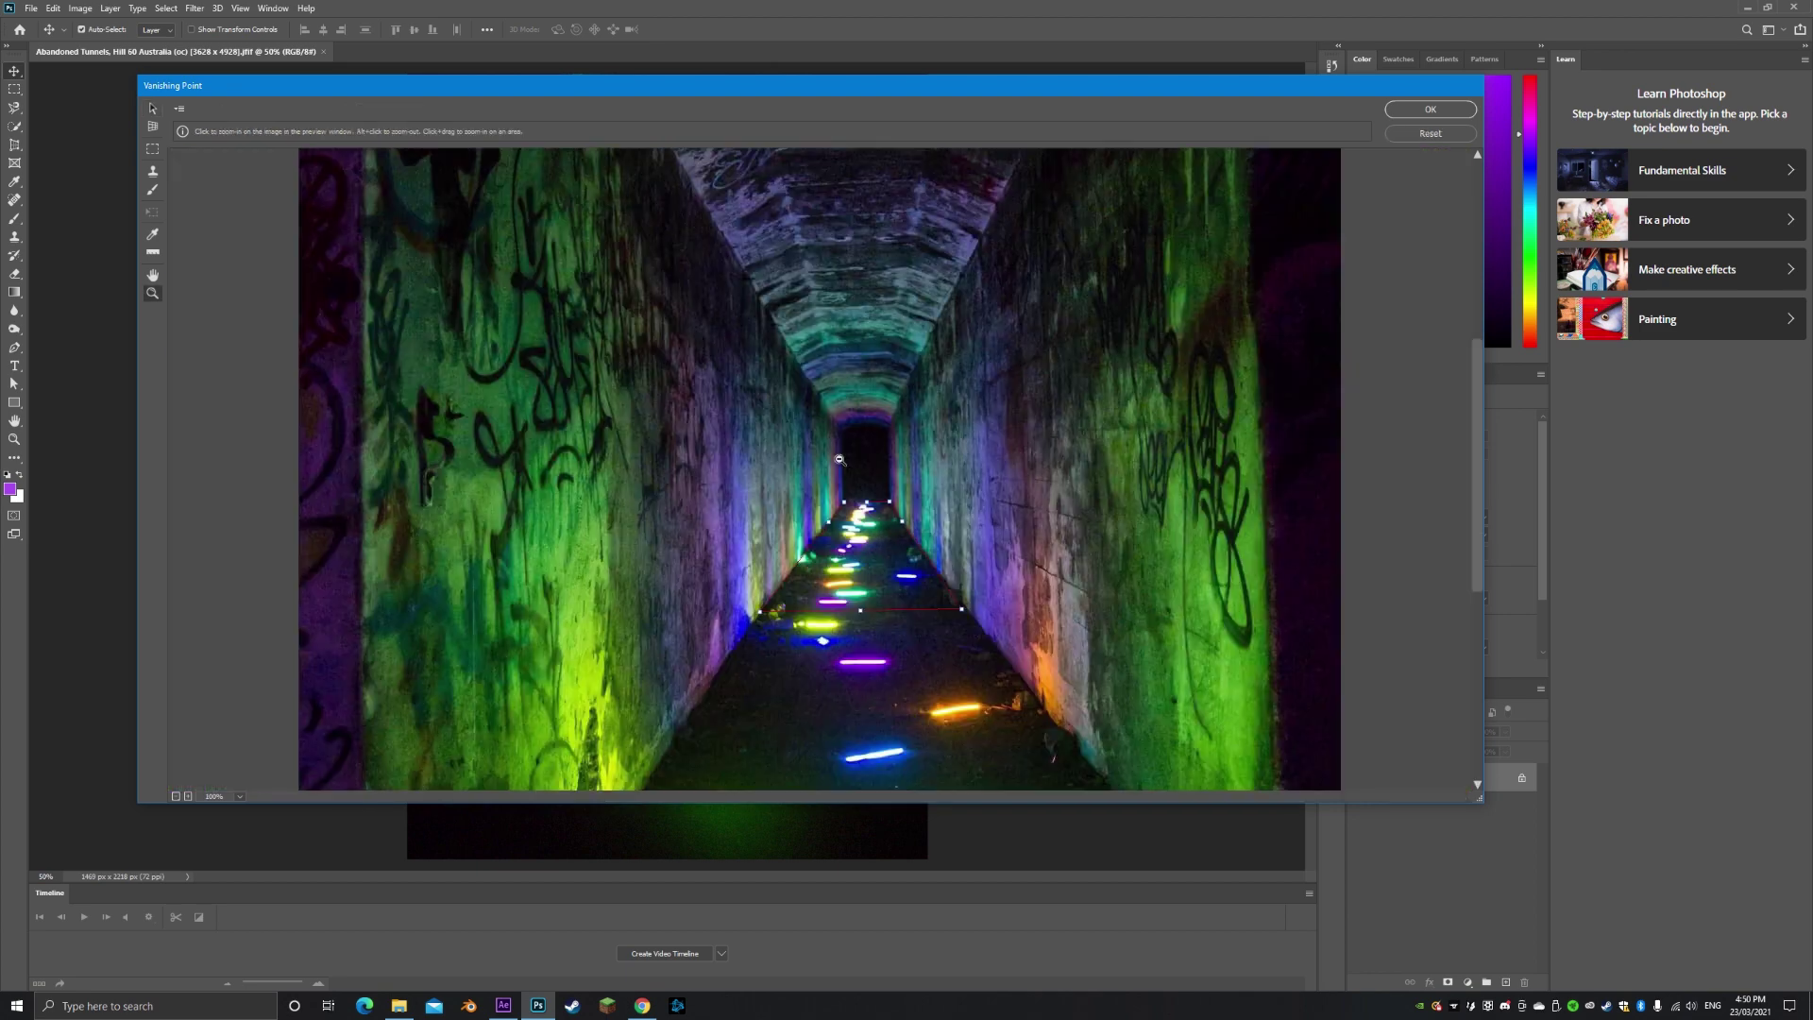
pyautogui.keyDown('alt'); pyautogui.click(858, 463); pyautogui.keyUp('alt')
pyautogui.keyDown('alt'); pyautogui.click(858, 463); pyautogui.keyUp('alt')
pyautogui.press('v')
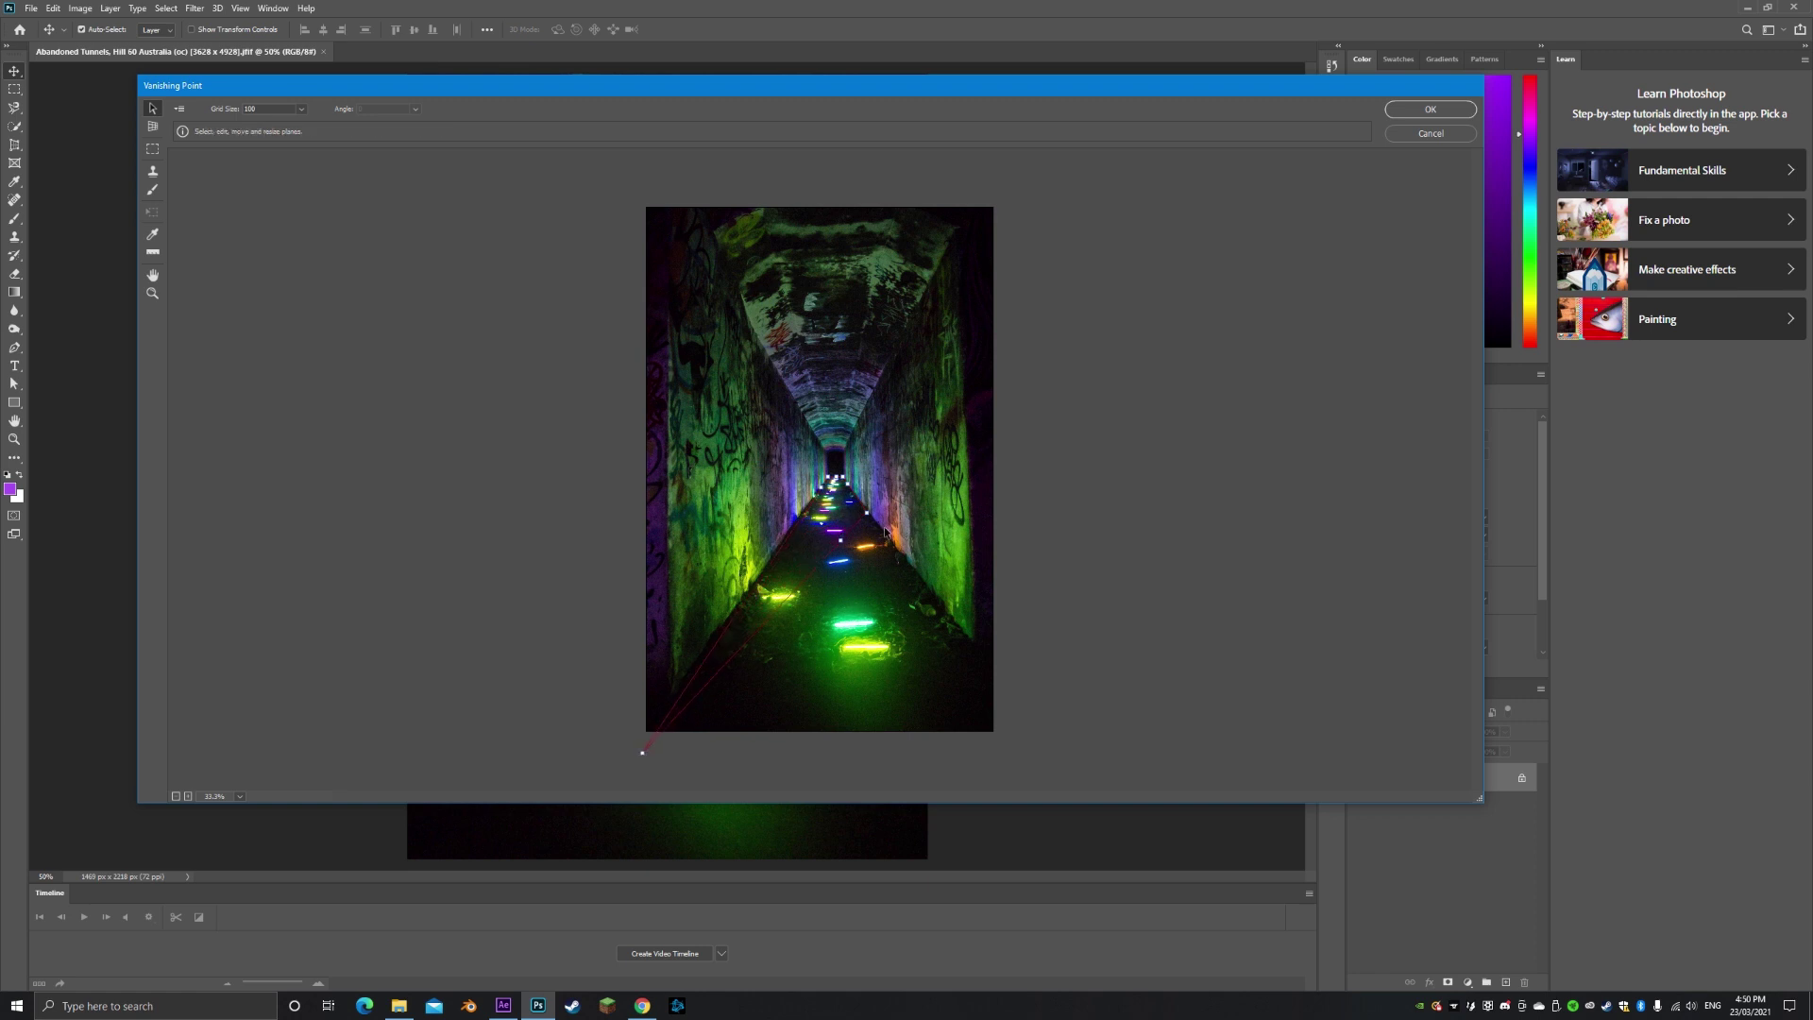
pyautogui.moveTo(1020, 732); pyautogui.dragTo(1046, 746)
pyautogui.moveTo(1040, 744); pyautogui.dragTo(1054, 741)
pyautogui.moveTo(642, 753); pyautogui.dragTo(632, 750)
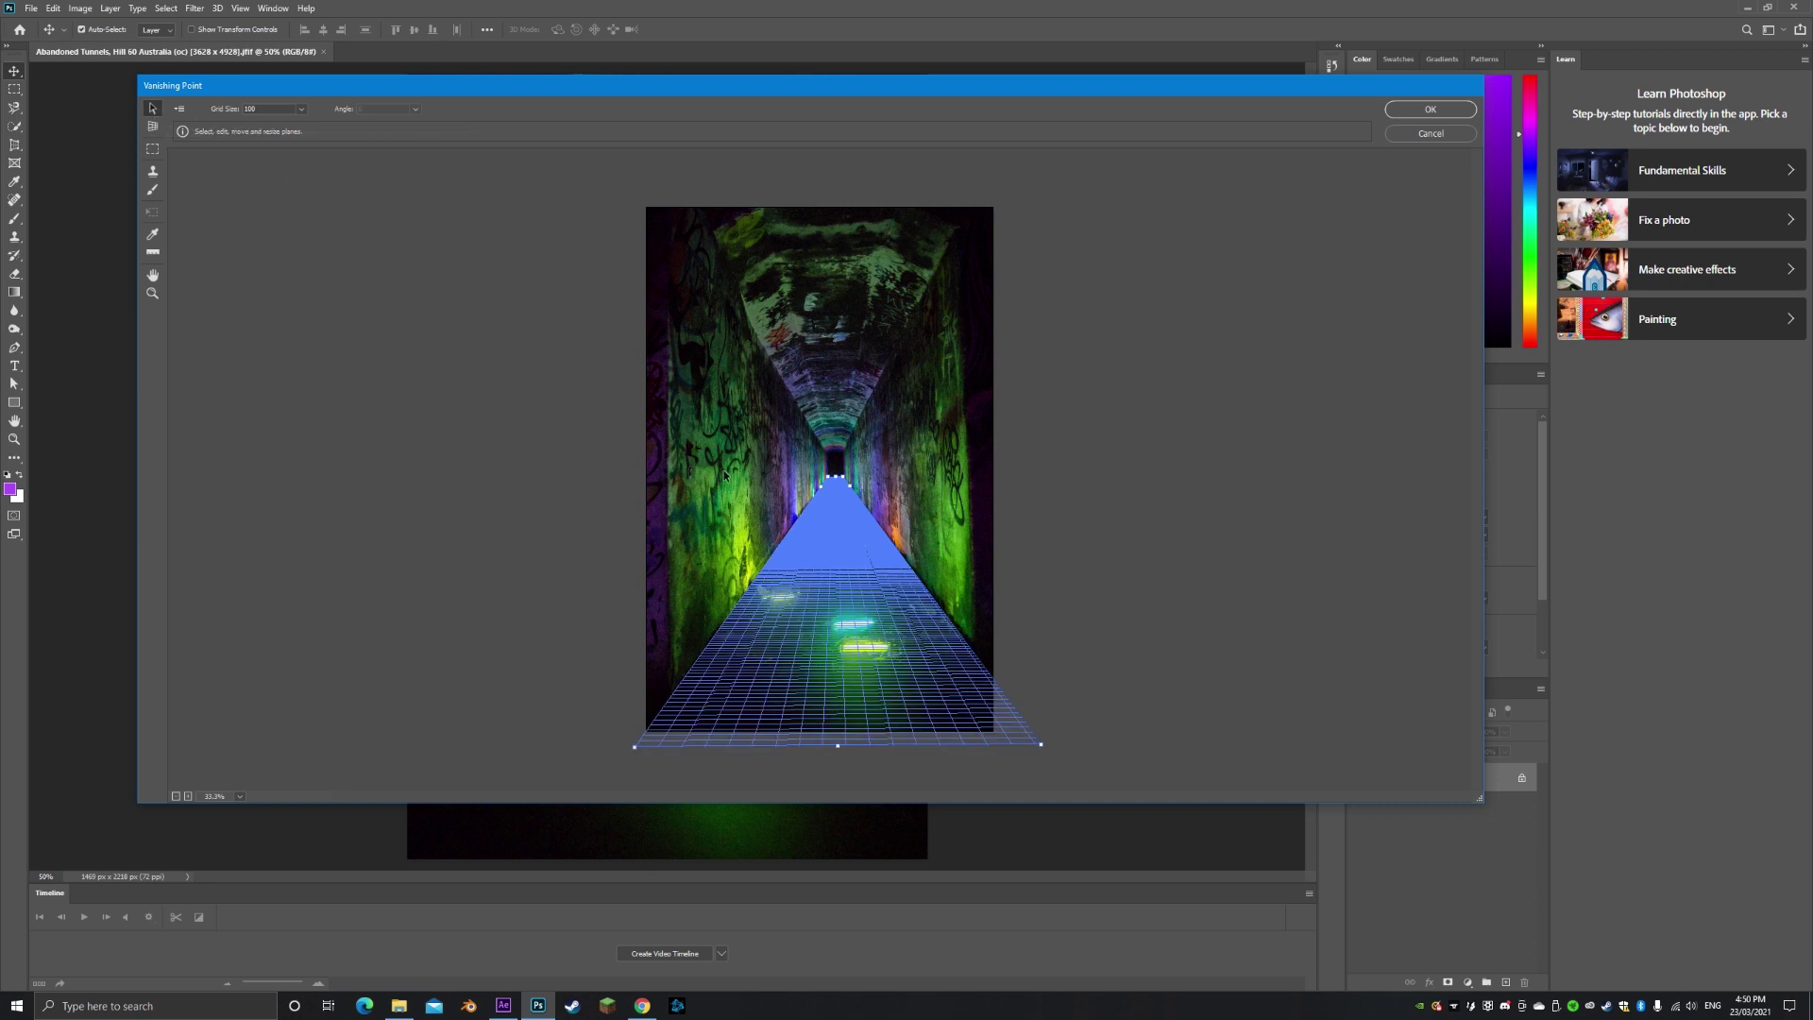
pyautogui.moveTo(635, 747)
pyautogui.mouseDown()
pyautogui.moveTo(666, 722)
pyautogui.moveTo(638, 753)
pyautogui.mouseUp()
pyautogui.hotkey('ctrl', 'z')
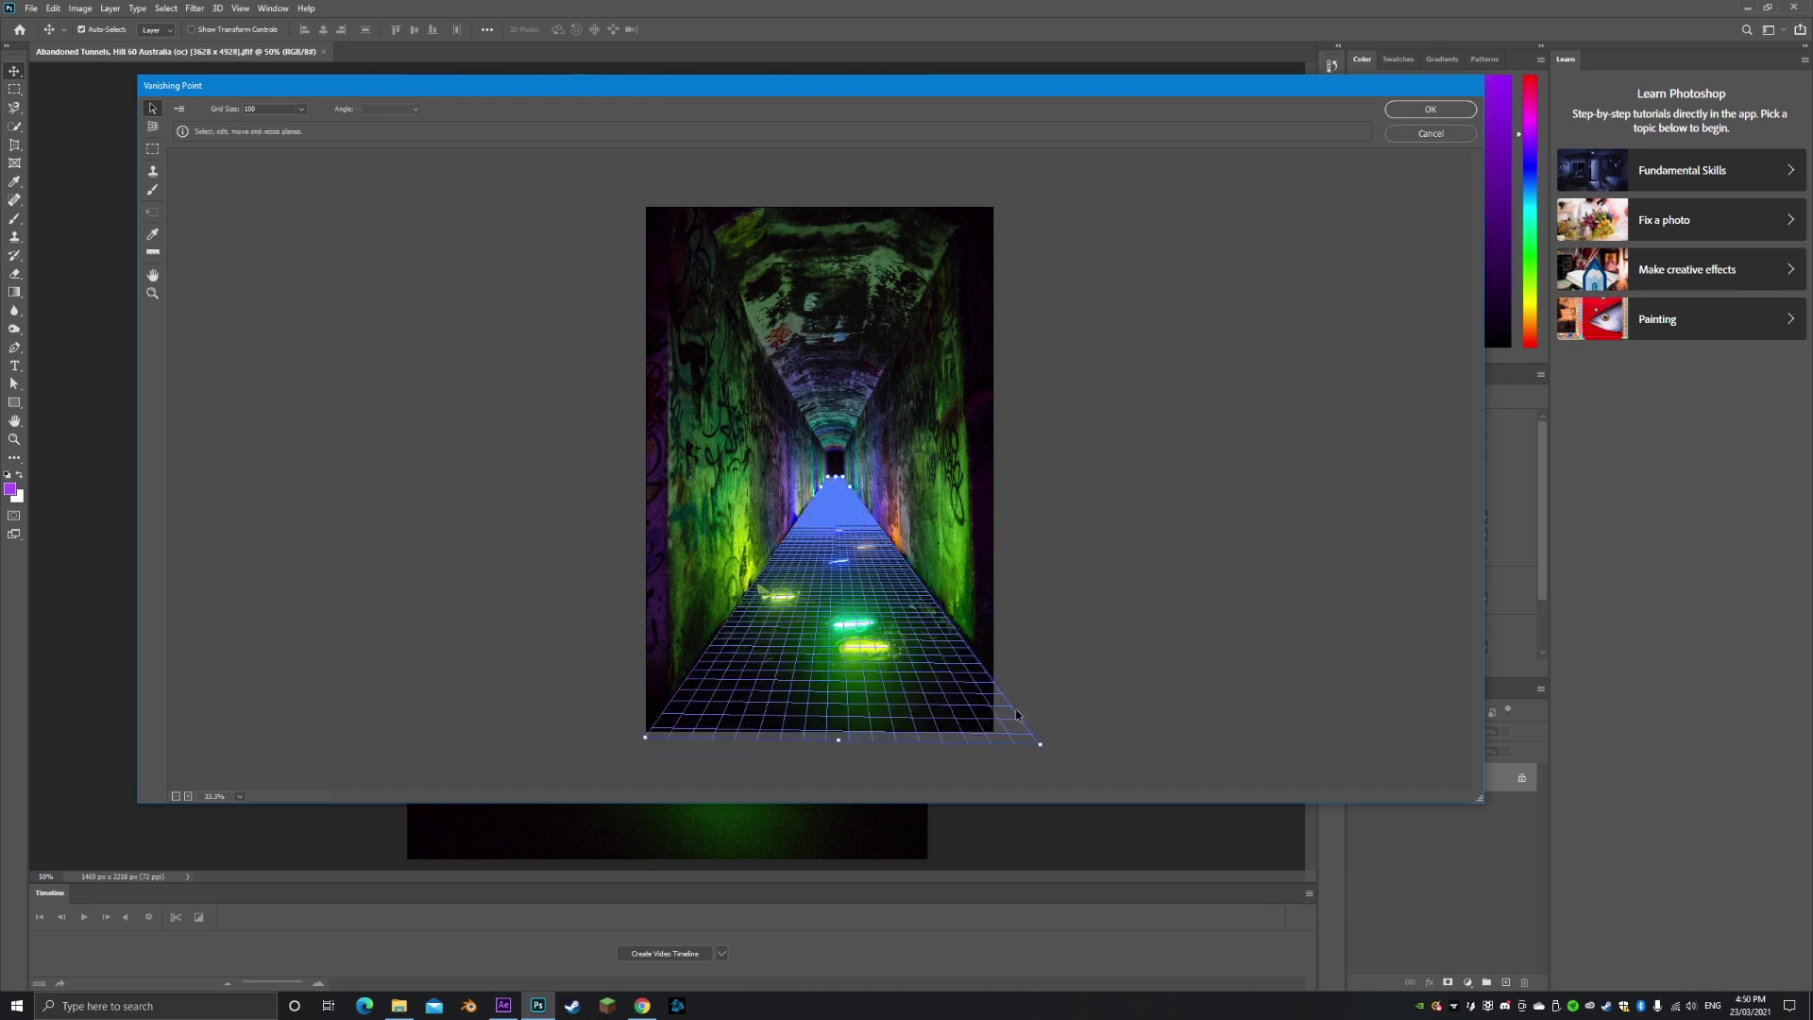
# Examine how the floor plane's corners line up with the doorway at the tunnel's far end
pyautogui.press('z')
pyautogui.click(818, 479)
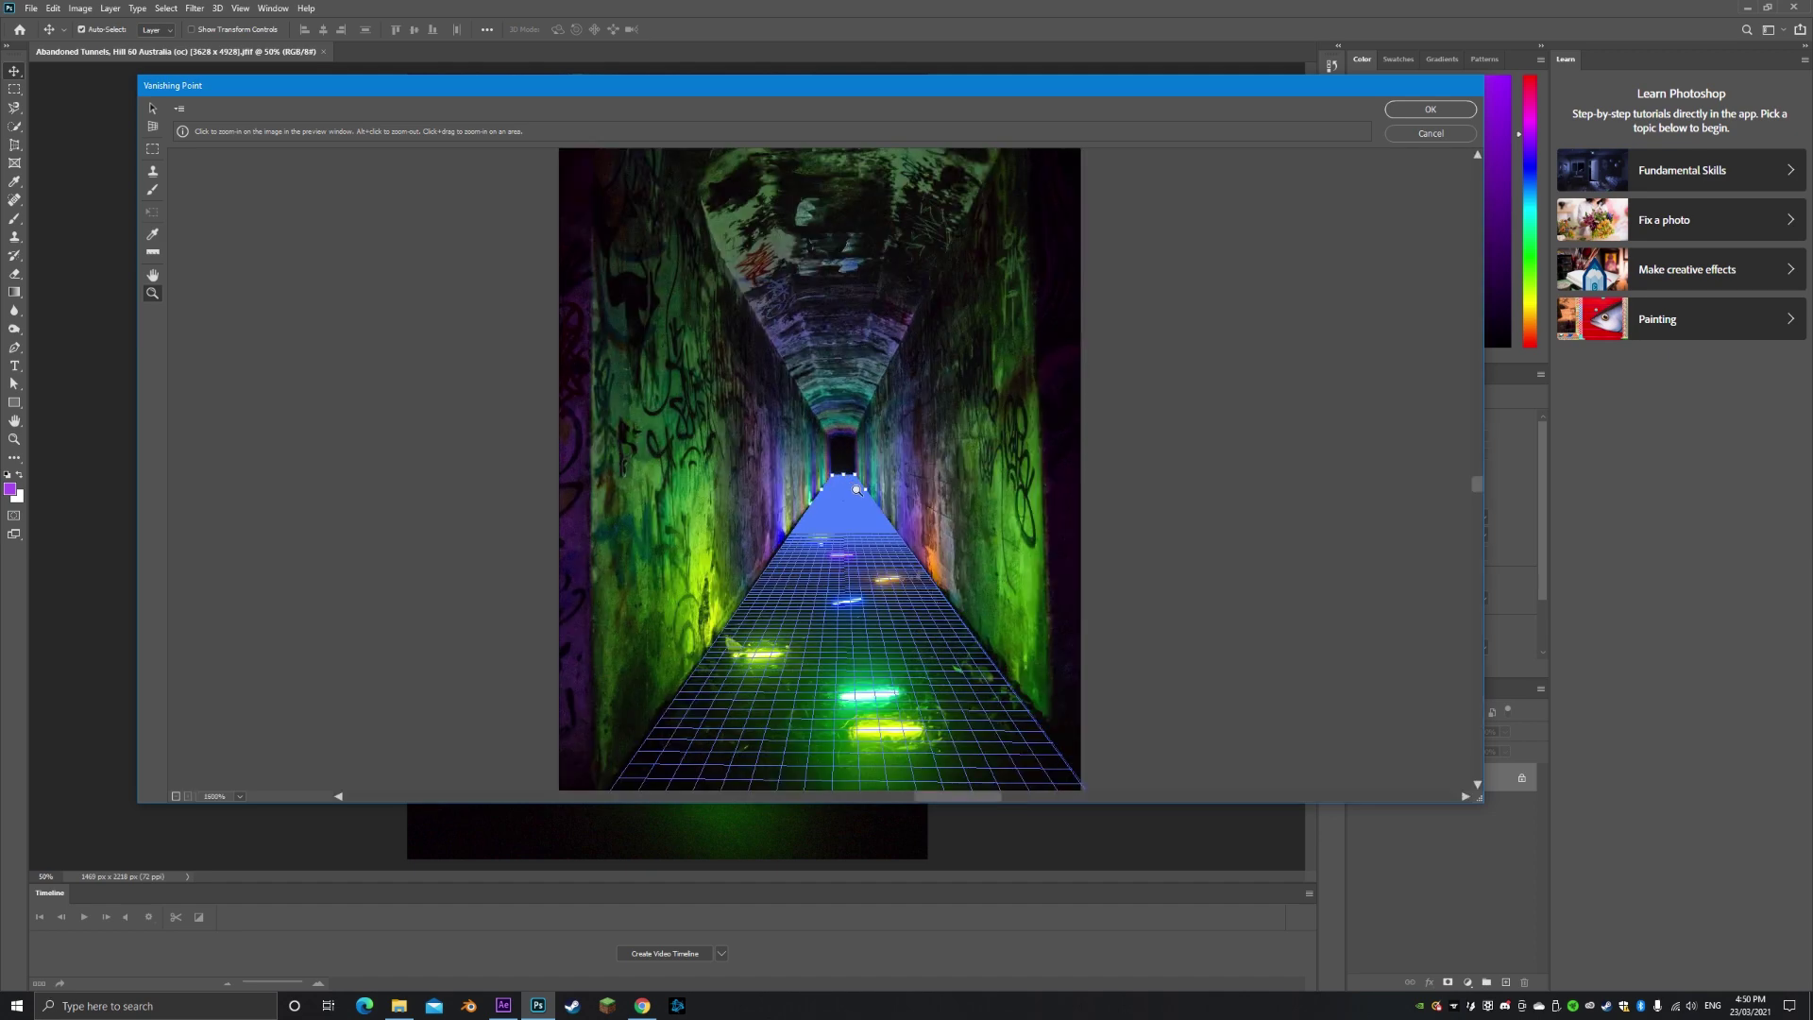
pyautogui.moveTo(833, 477); pyautogui.dragTo(860, 487)
pyautogui.keyDown('alt'); pyautogui.click(807, 381); pyautogui.keyUp('alt')
pyautogui.keyDown('alt'); pyautogui.click(817, 388); pyautogui.keyUp('alt')
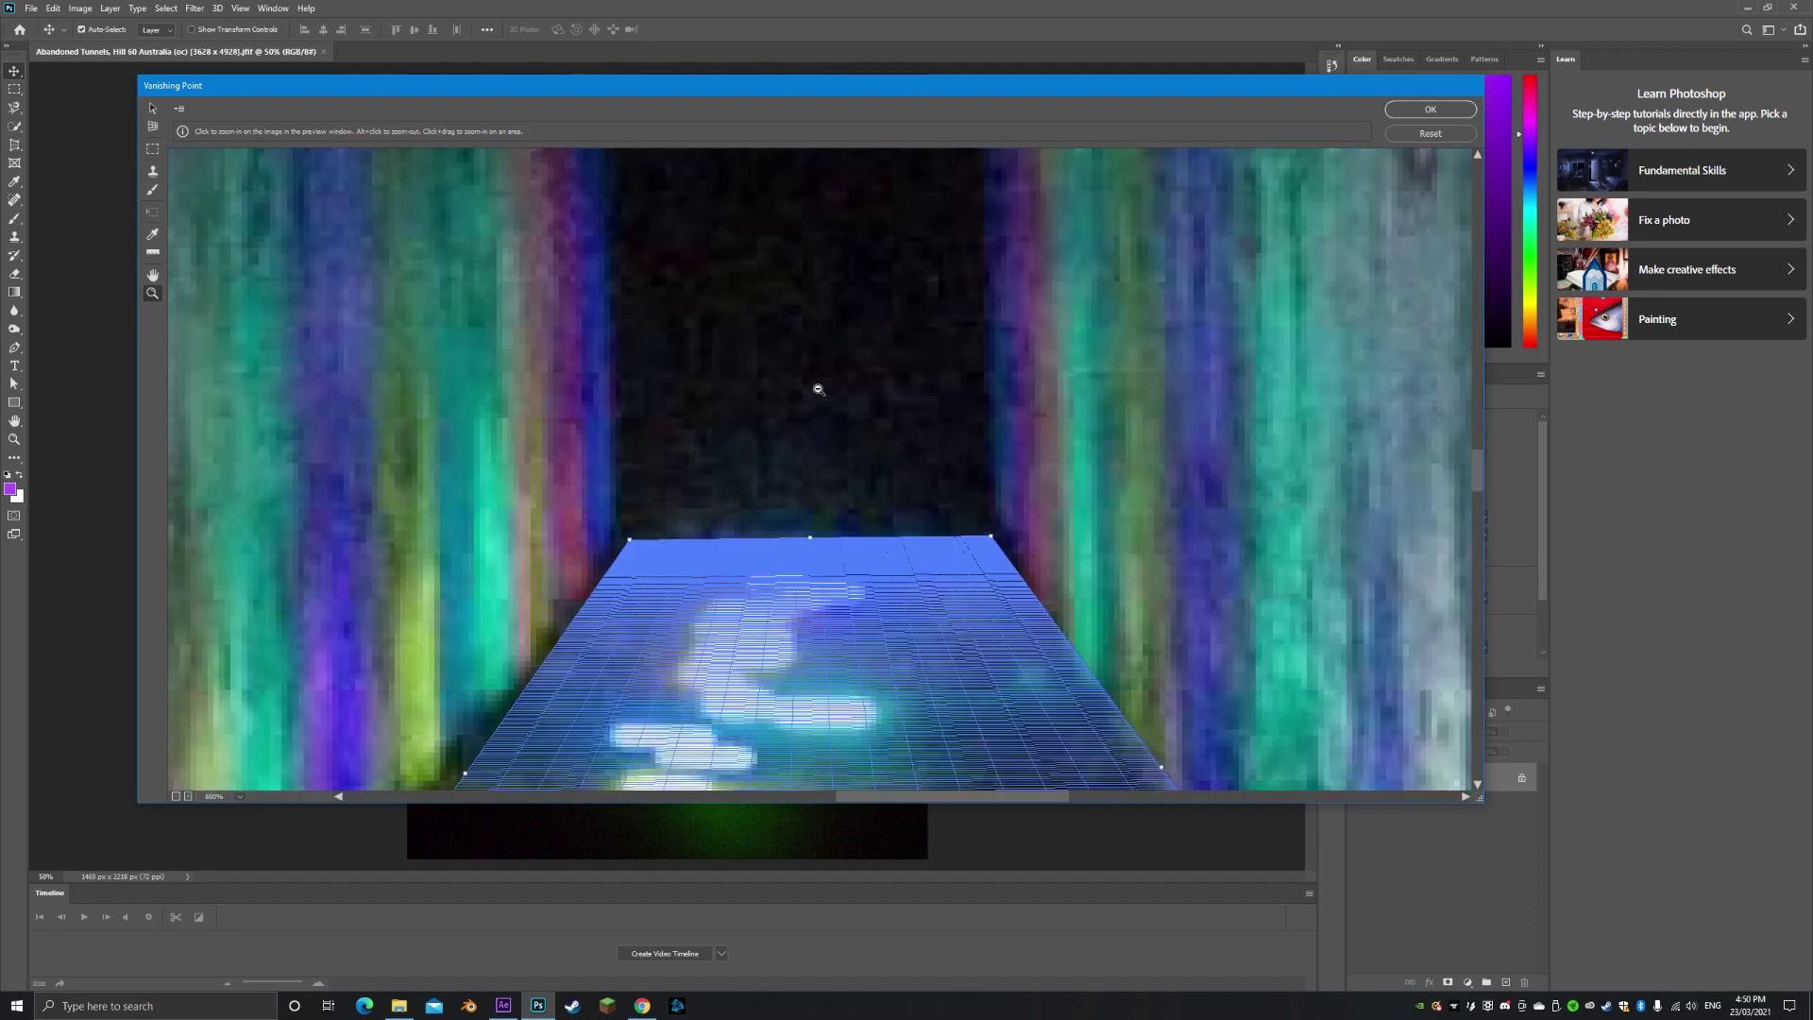
pyautogui.keyDown('alt'); pyautogui.click(818, 389); pyautogui.keyUp('alt')
pyautogui.keyDown('alt'); pyautogui.click(827, 453); pyautogui.keyUp('alt')
pyautogui.keyDown('alt'); pyautogui.click(833, 508); pyautogui.keyUp('alt')
pyautogui.keyDown('alt'); pyautogui.click(833, 511); pyautogui.keyUp('alt')
pyautogui.keyDown('alt'); pyautogui.click(832, 512); pyautogui.keyUp('alt')
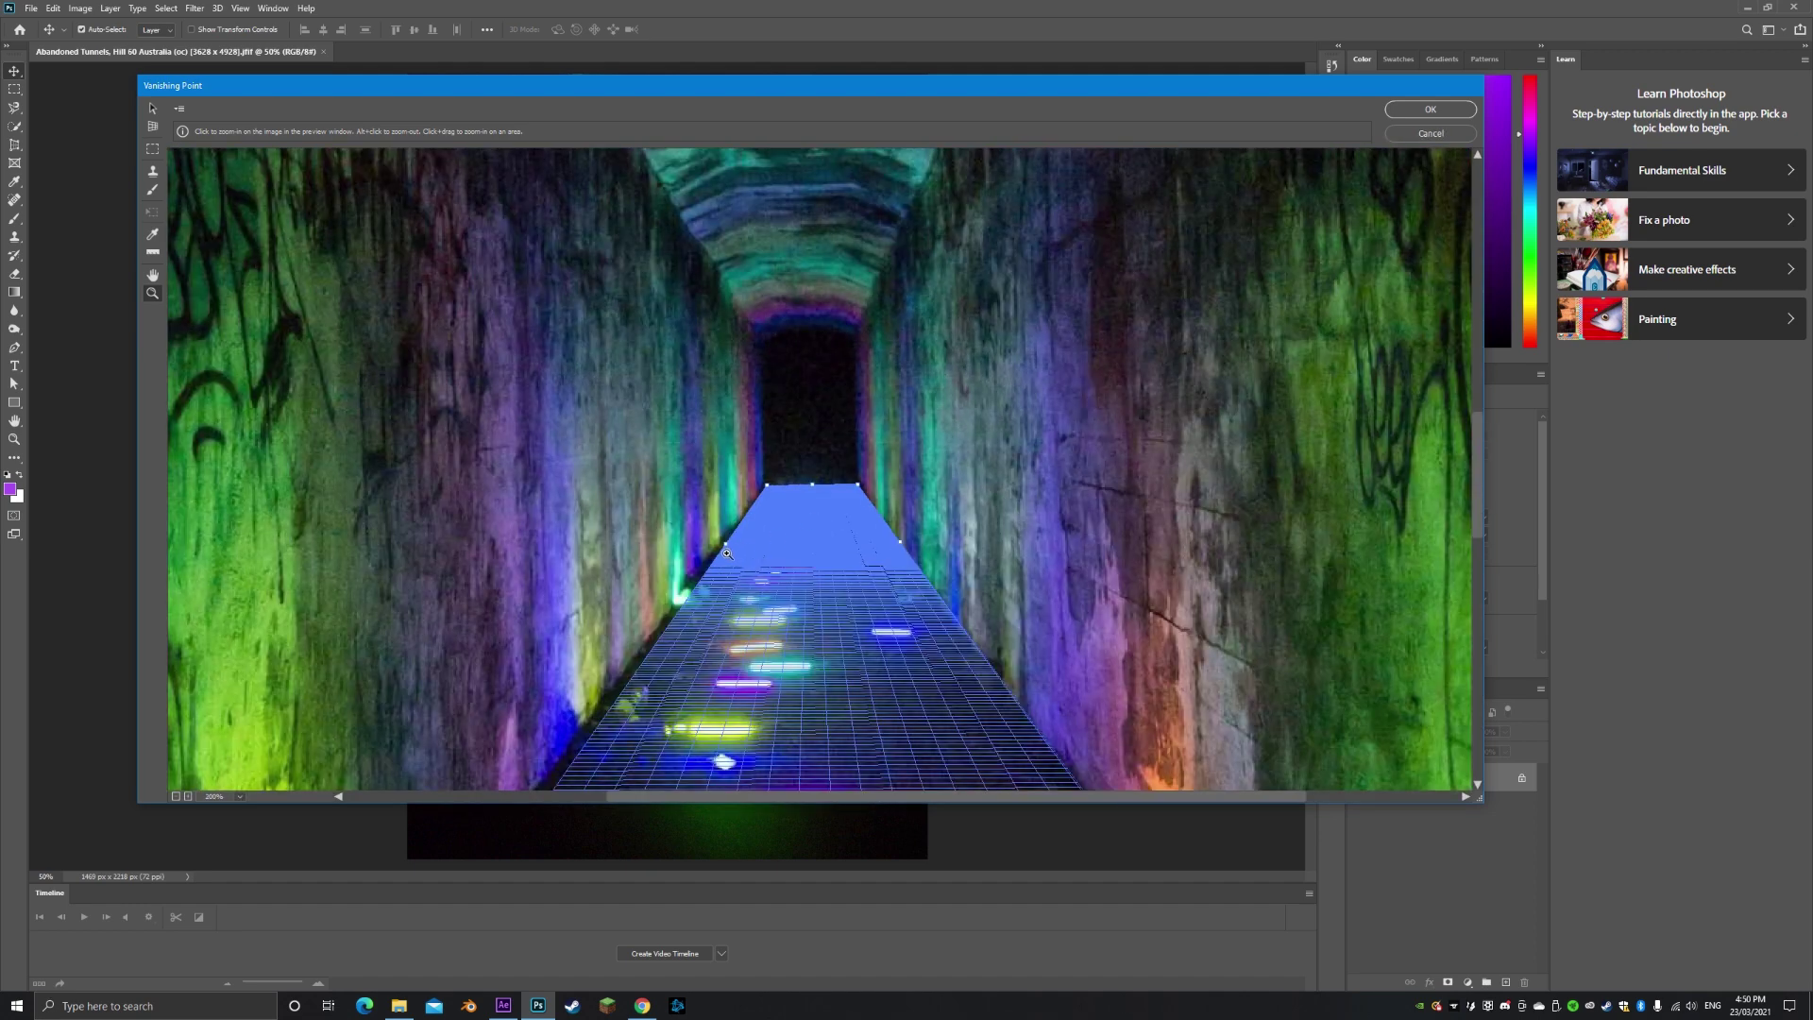
# Tear off connected perpendicular planes to cover the tunnel's left wall, far end and right wall
pyautogui.press('v')
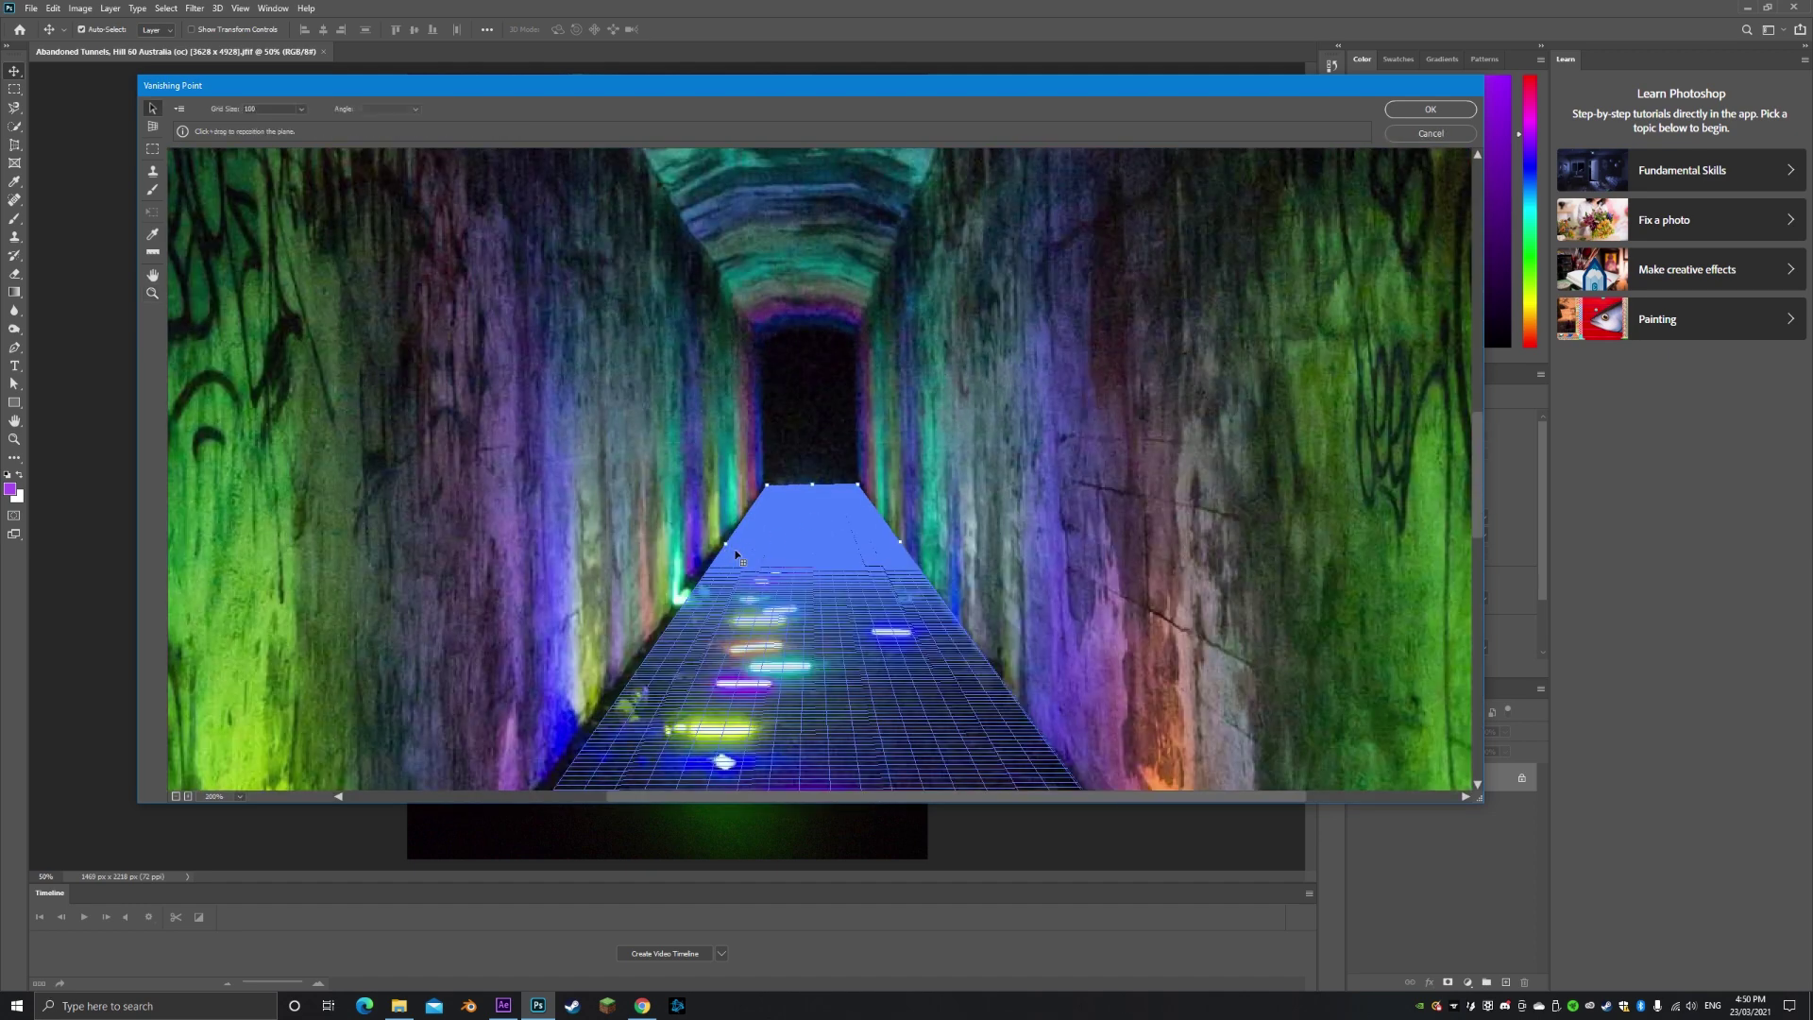
pyautogui.click(152, 123)
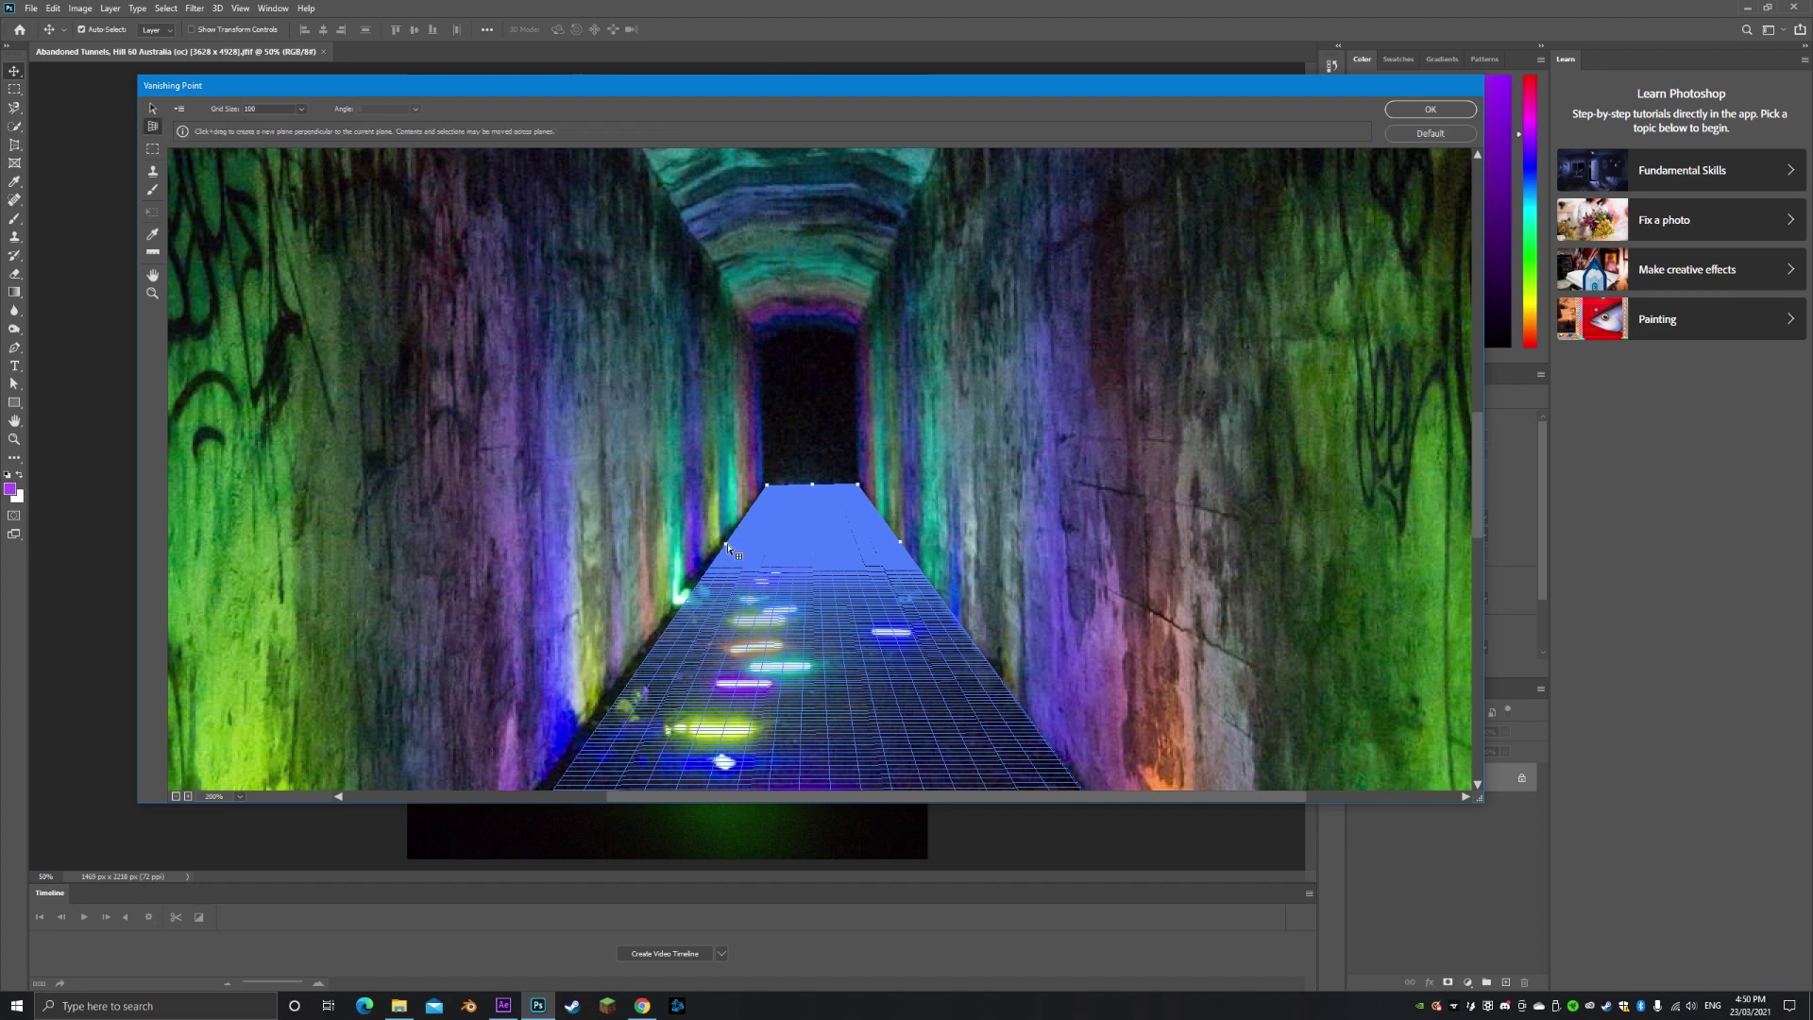
pyautogui.moveTo(726, 548); pyautogui.dragTo(724, 275)
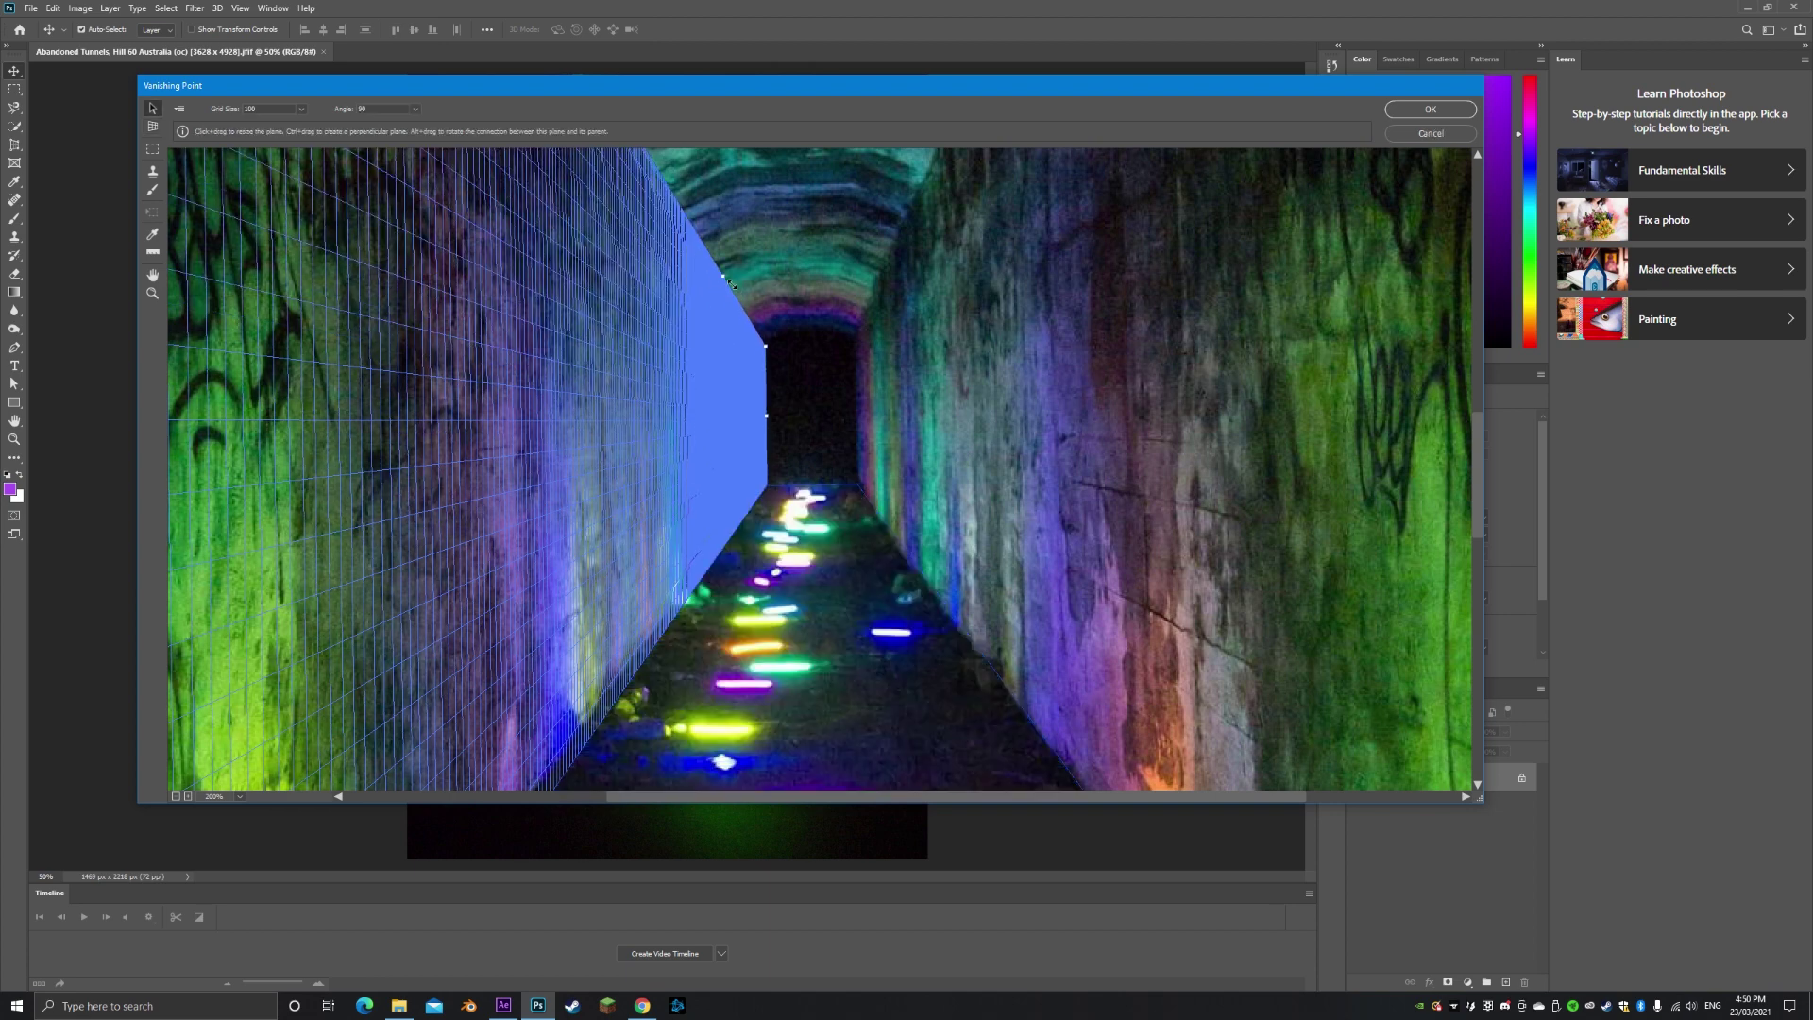
pyautogui.moveTo(724, 276); pyautogui.dragTo(974, 531)
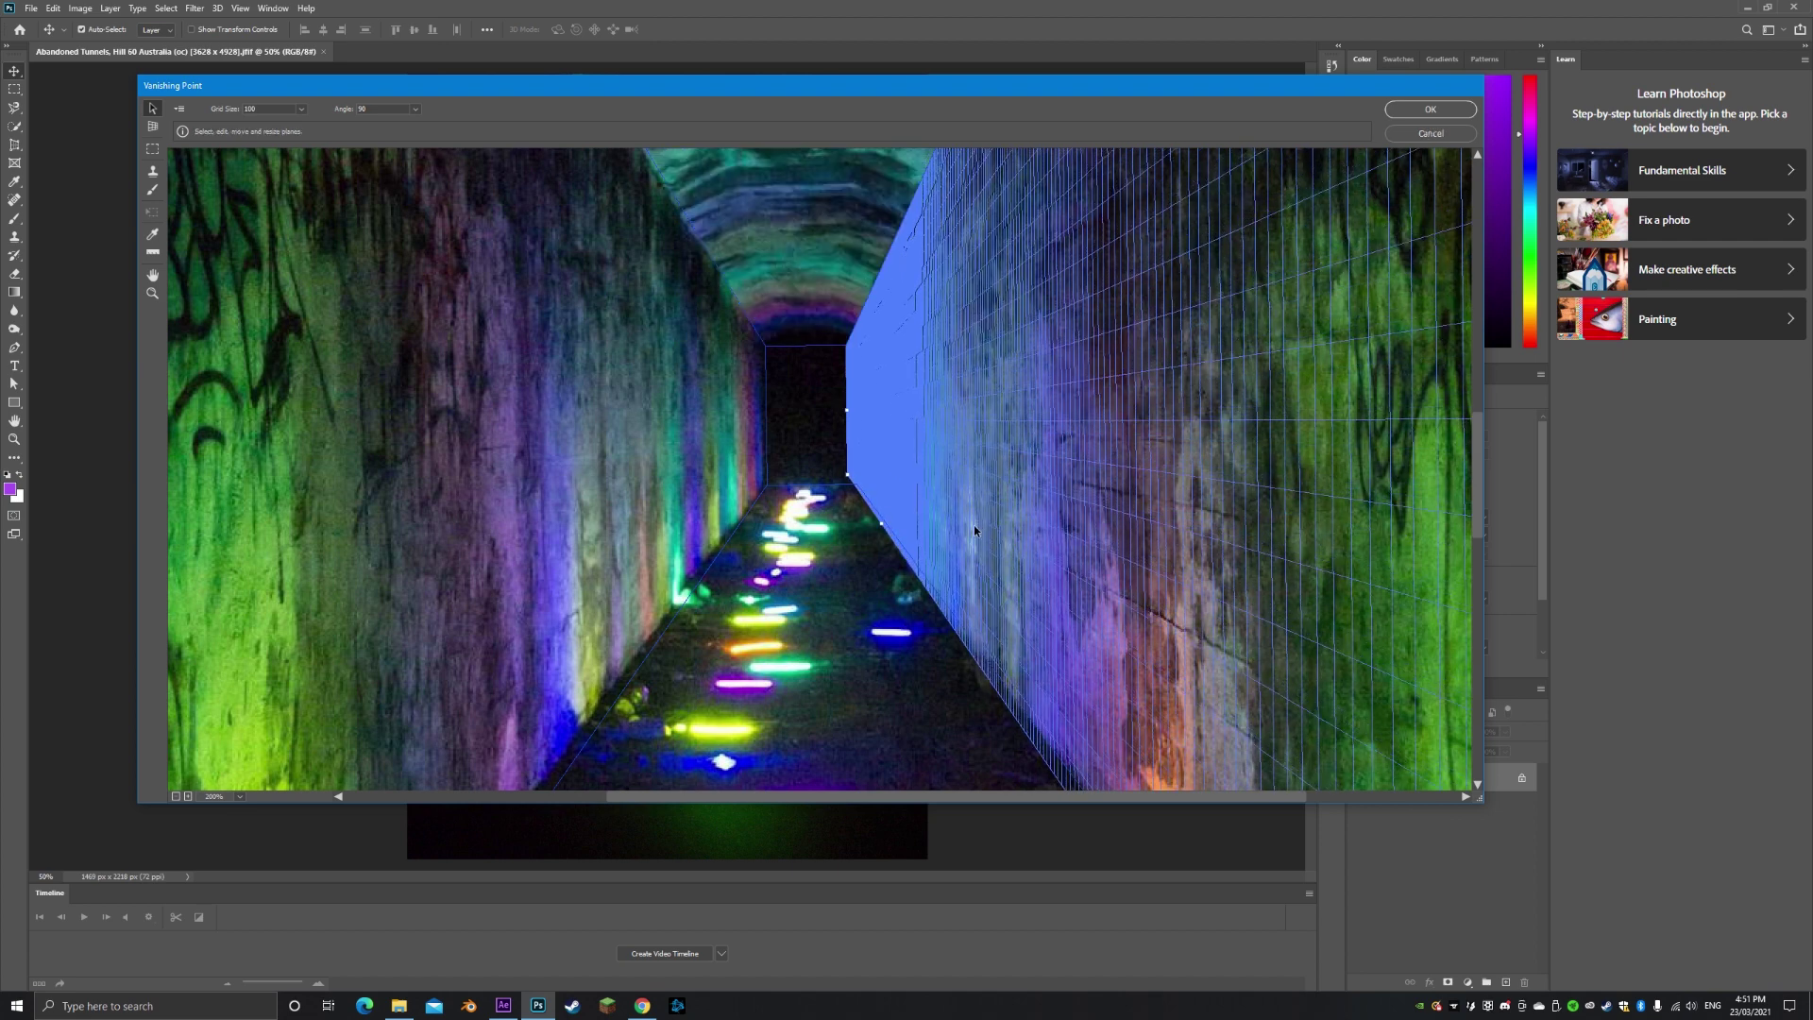
# Extend the outer edges of the left and right wall planes beyond the sides of the image
pyautogui.press('z')
pyautogui.keyDown('alt'); pyautogui.click(831, 417); pyautogui.keyUp('alt')
pyautogui.keyDown('alt'); pyautogui.click(848, 481); pyautogui.keyUp('alt')
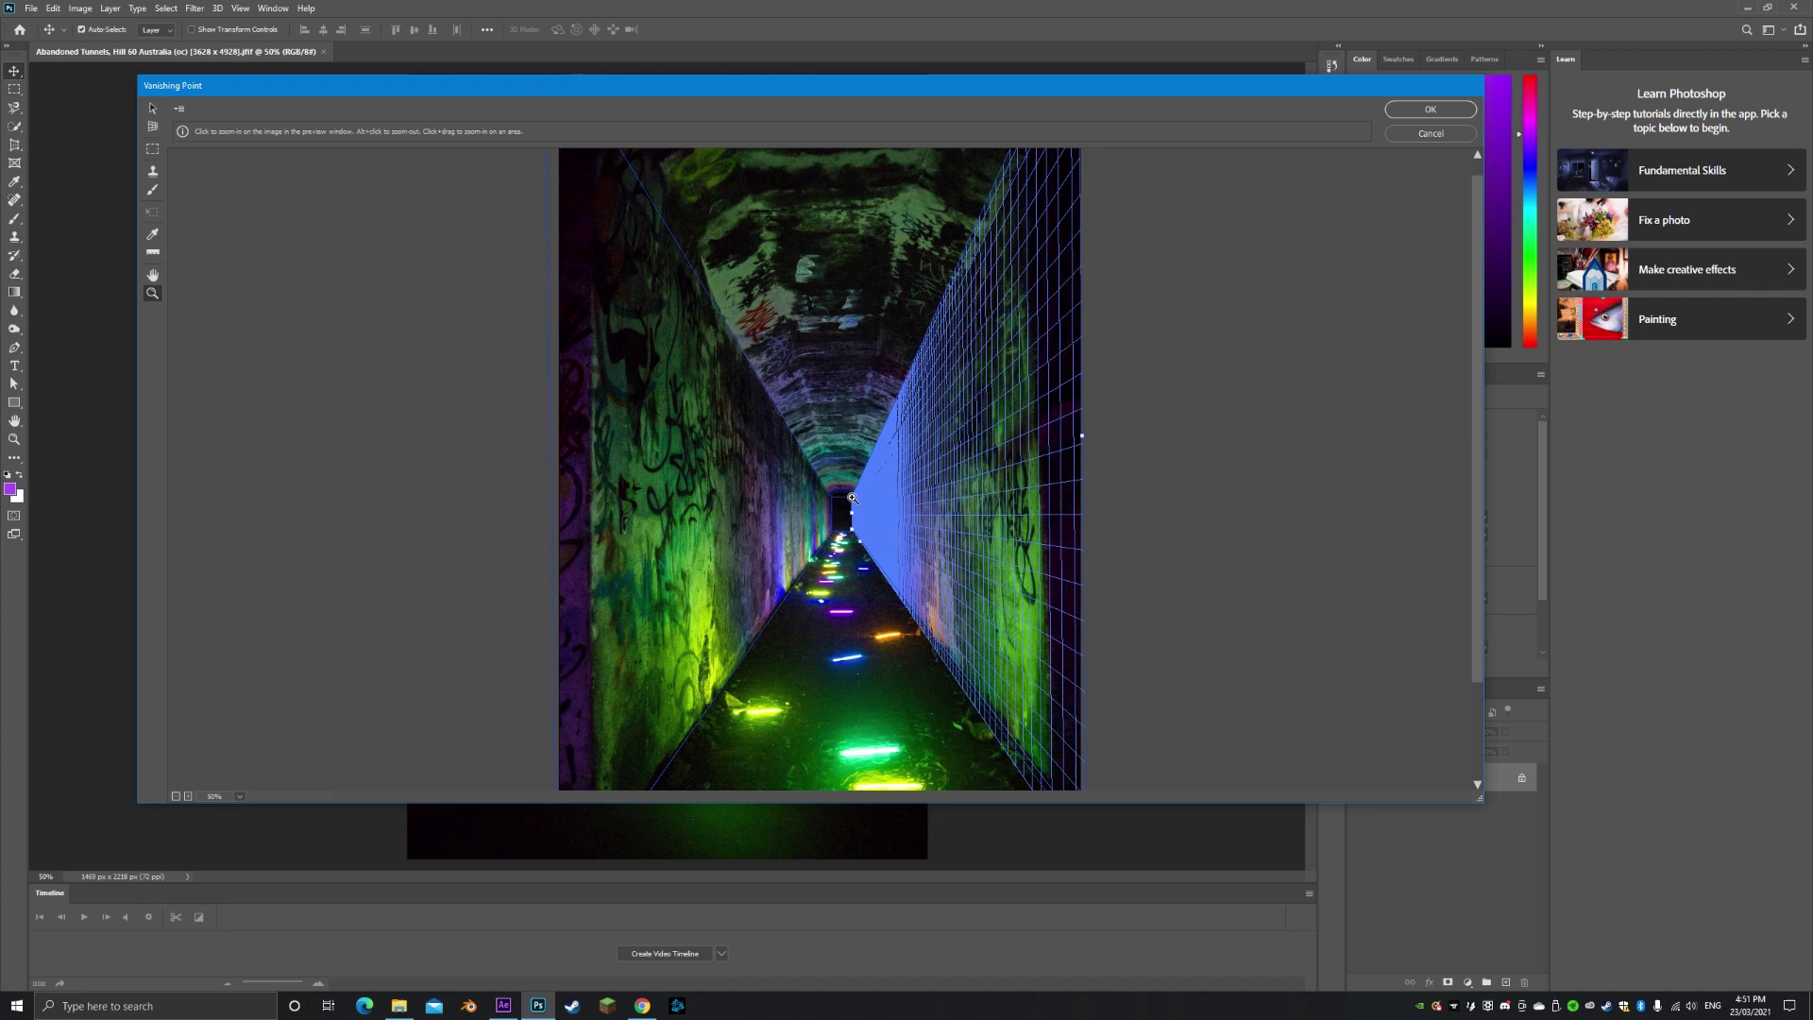
pyautogui.press('v')
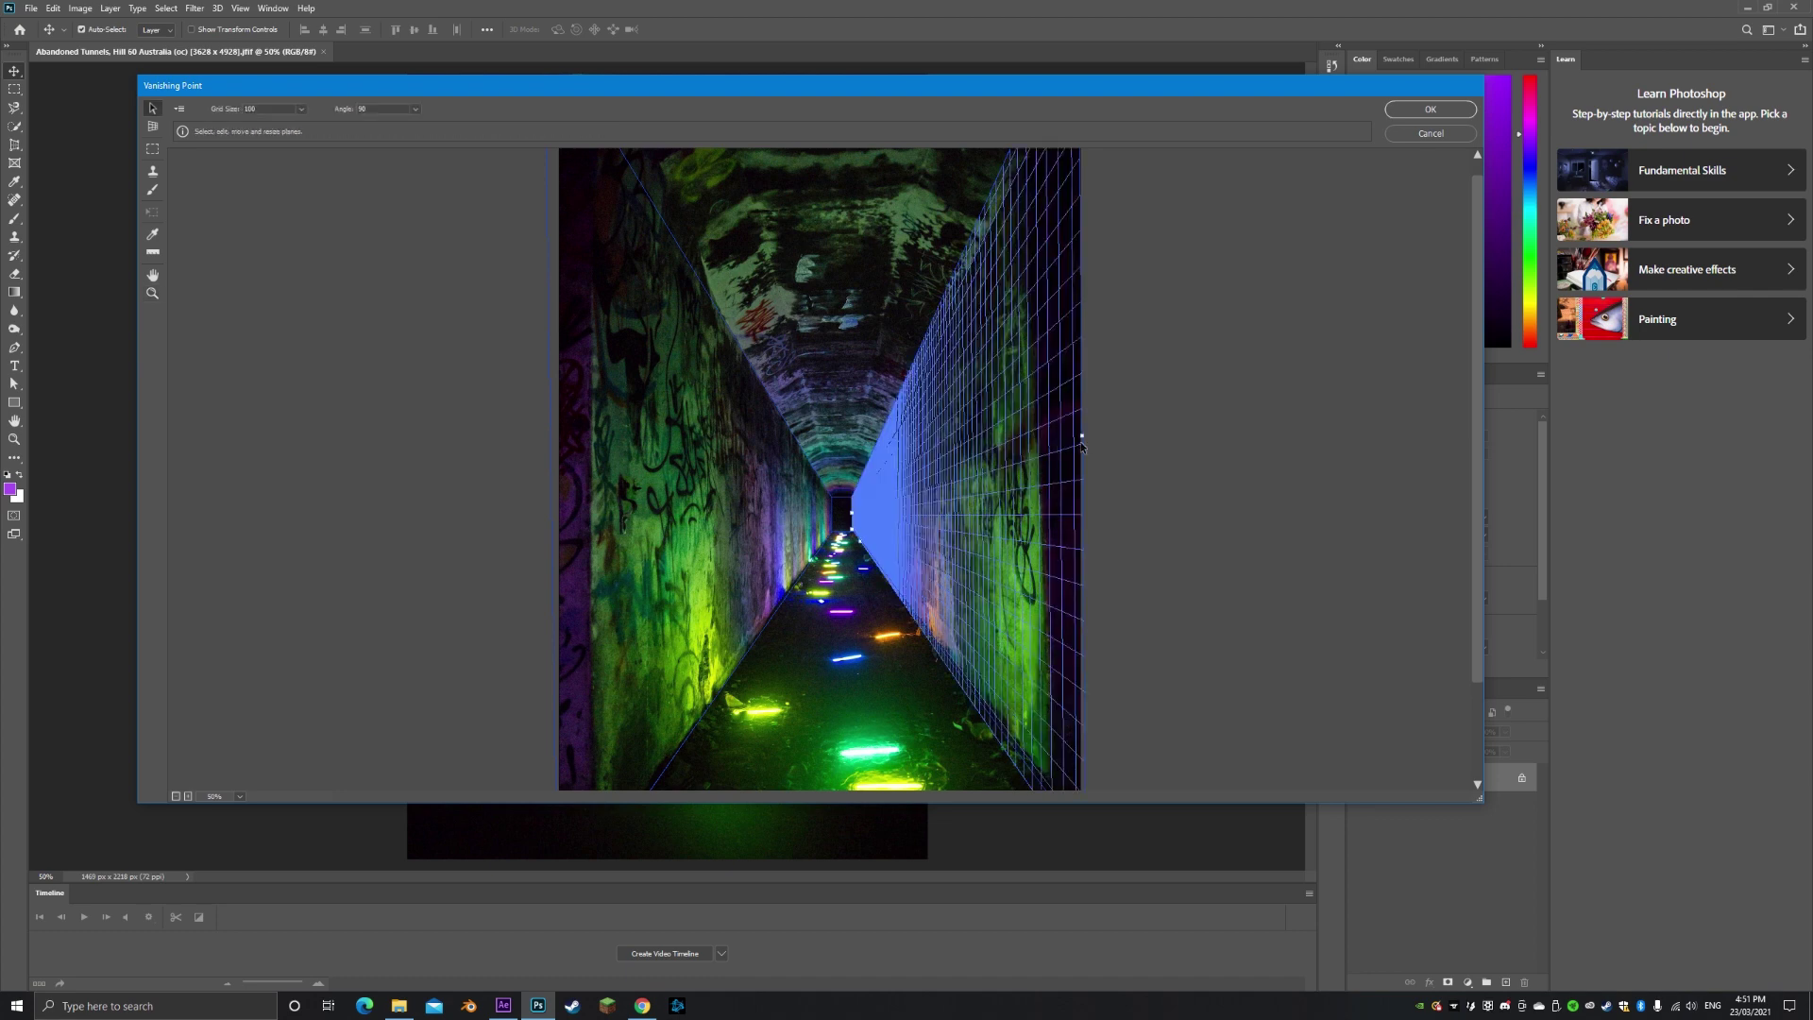
pyautogui.moveTo(1083, 436); pyautogui.dragTo(534, 485)
# Check the perspective planes by selecting the floor and wall planes in turn
pyautogui.click(894, 606)
pyautogui.click(954, 557)
pyautogui.click(869, 633)
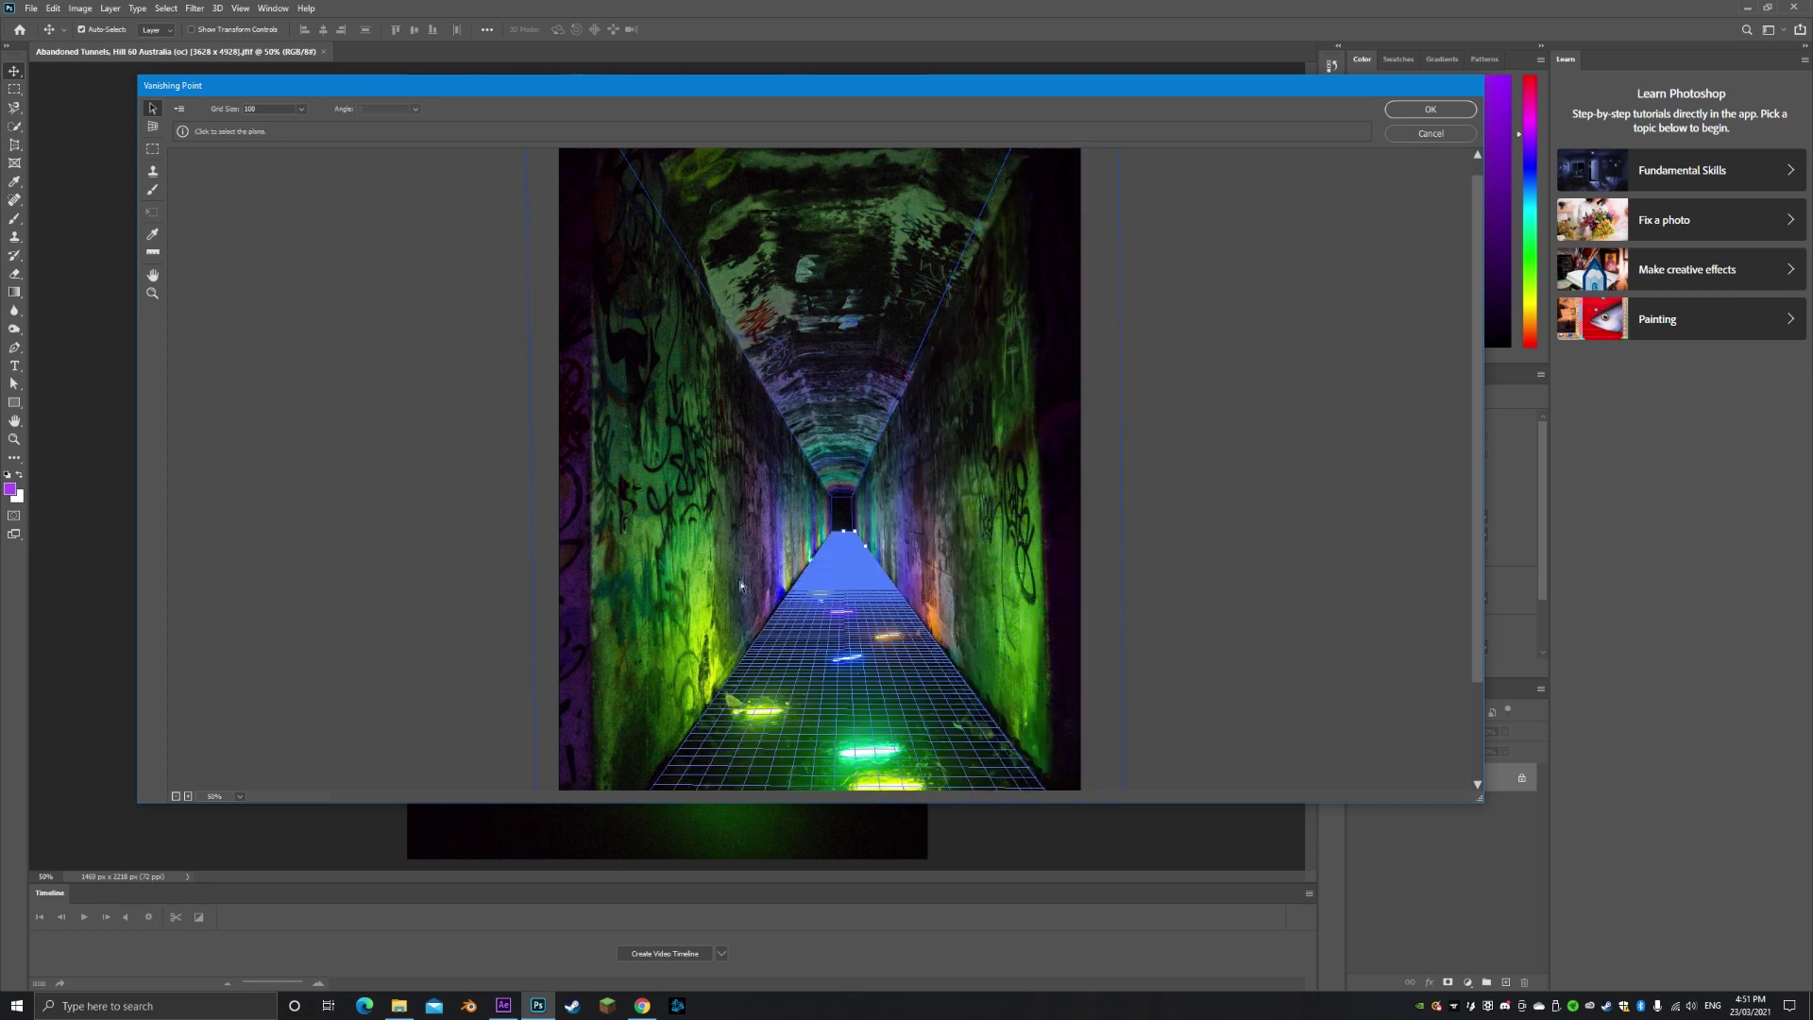
pyautogui.click(741, 587)
pyautogui.click(835, 397)
pyautogui.moveTo(942, 475); pyautogui.dragTo(848, 312)
pyautogui.moveTo(854, 534); pyautogui.dragTo(822, 552)
# Export the planes for After Effects as tunnel.vpe on the Desktop and accept the Vanishing Point edits
pyautogui.click(180, 111)
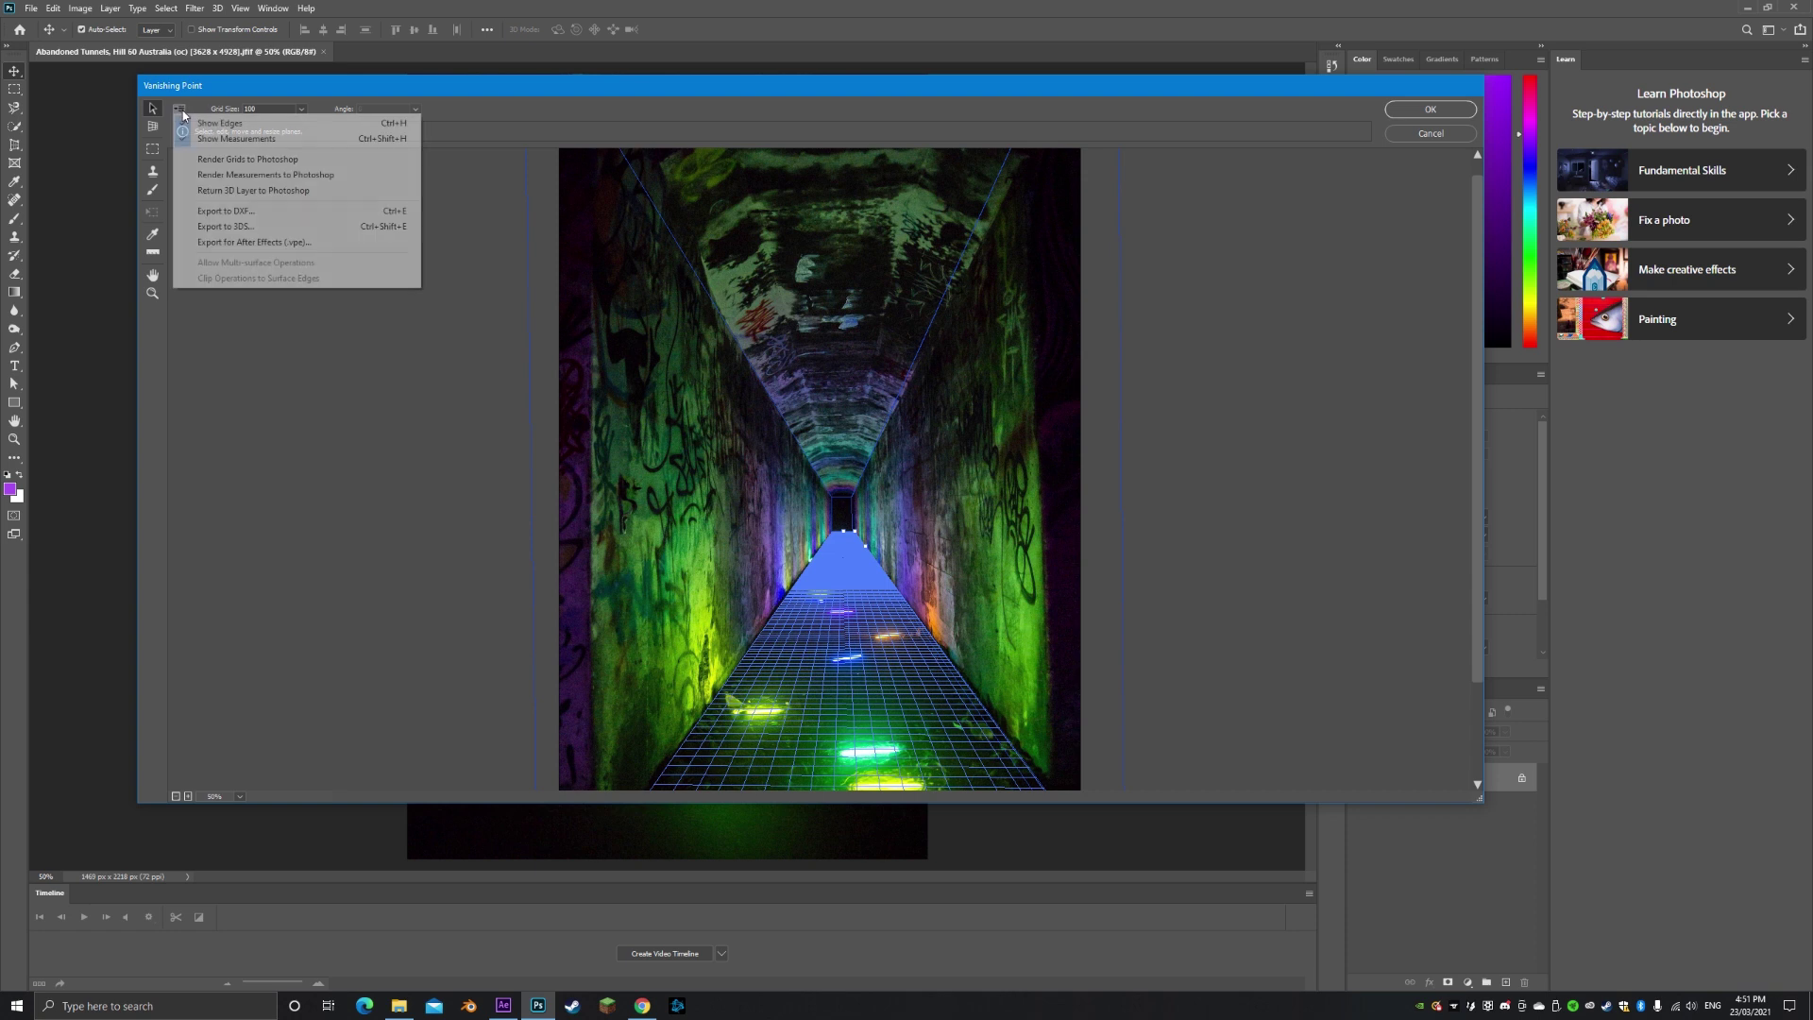
pyautogui.click(256, 243)
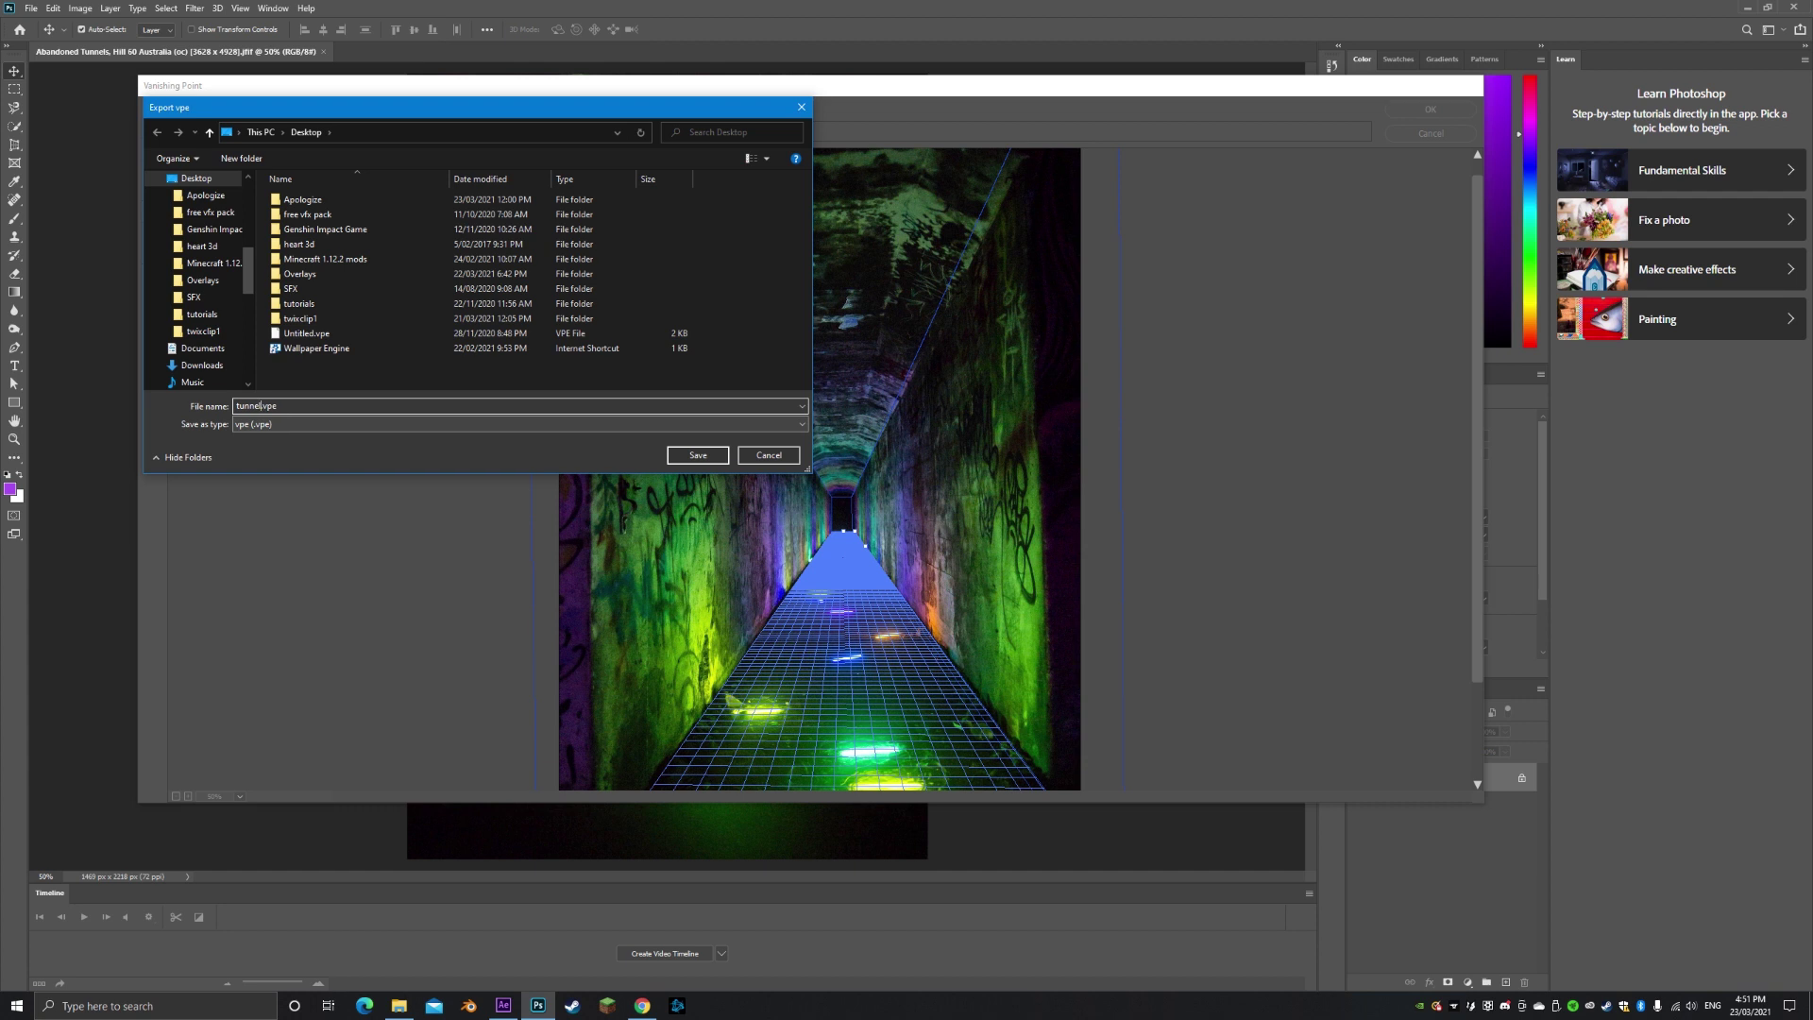
pyautogui.write('tunnel')
pyautogui.click(698, 454)
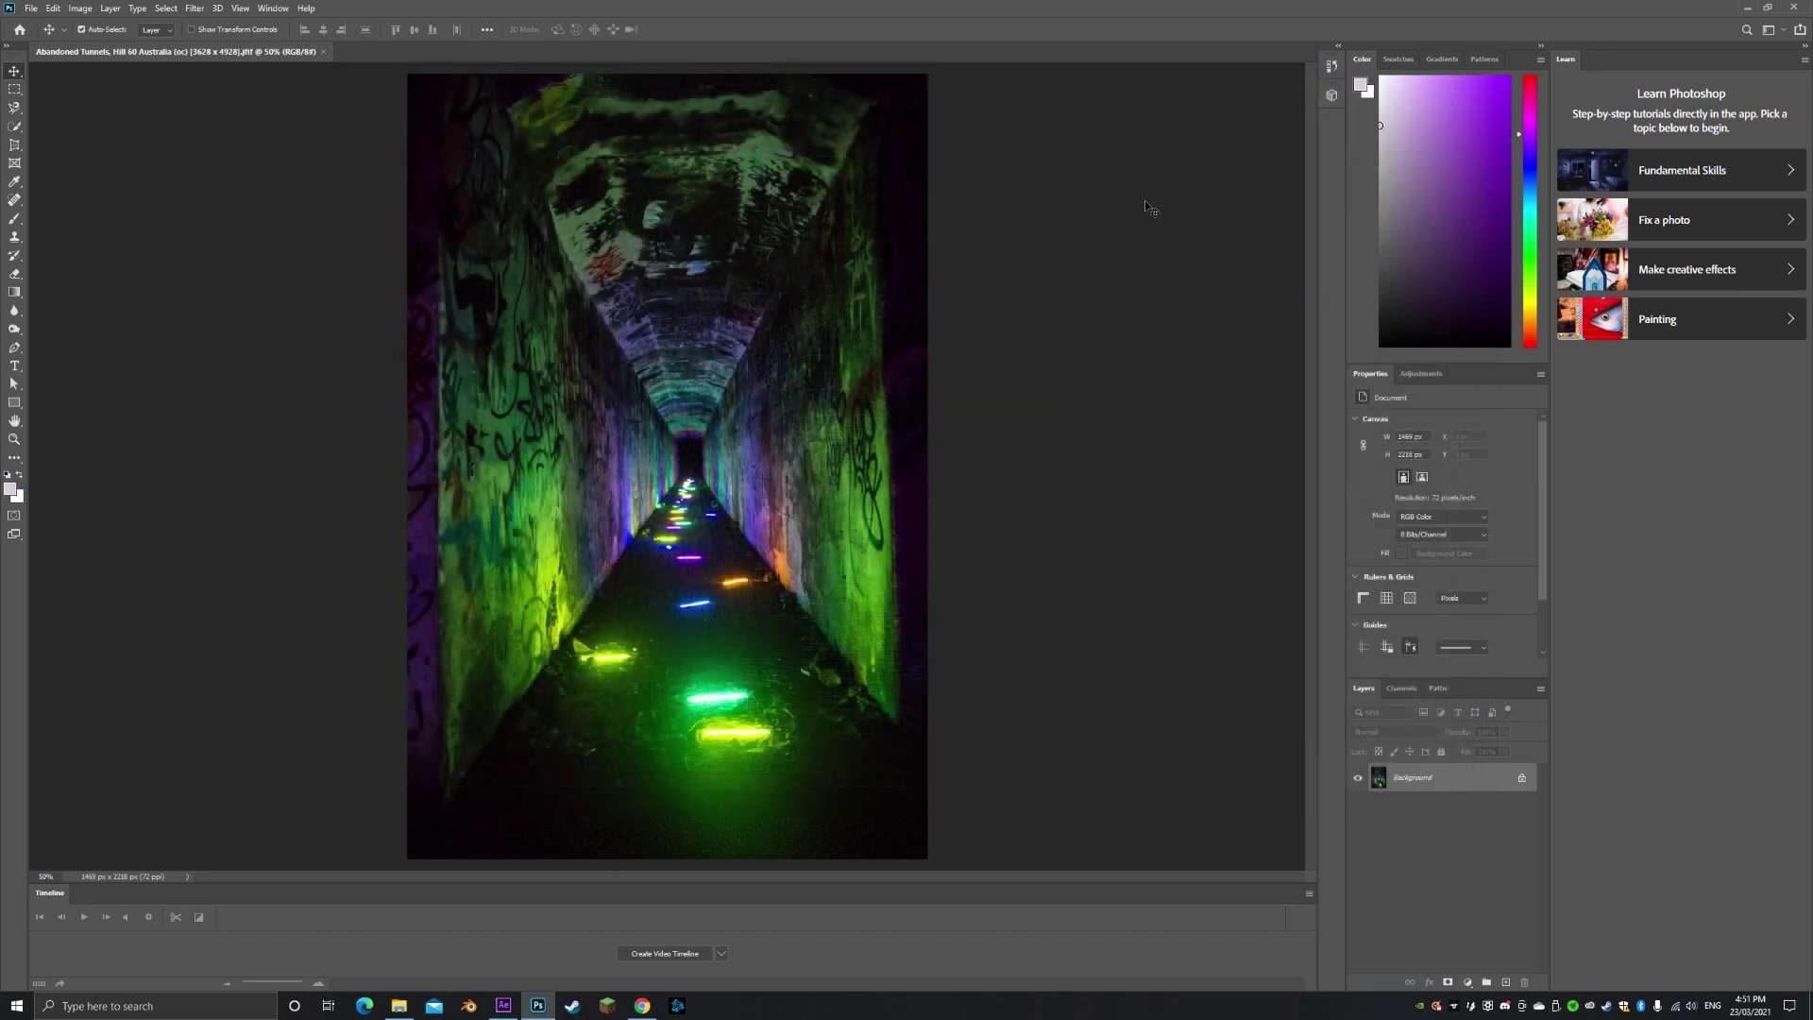
# Switch to After Effects and import the Vanishing Point file tunnel.vpe from the Desktop
pyautogui.click(1746, 7)
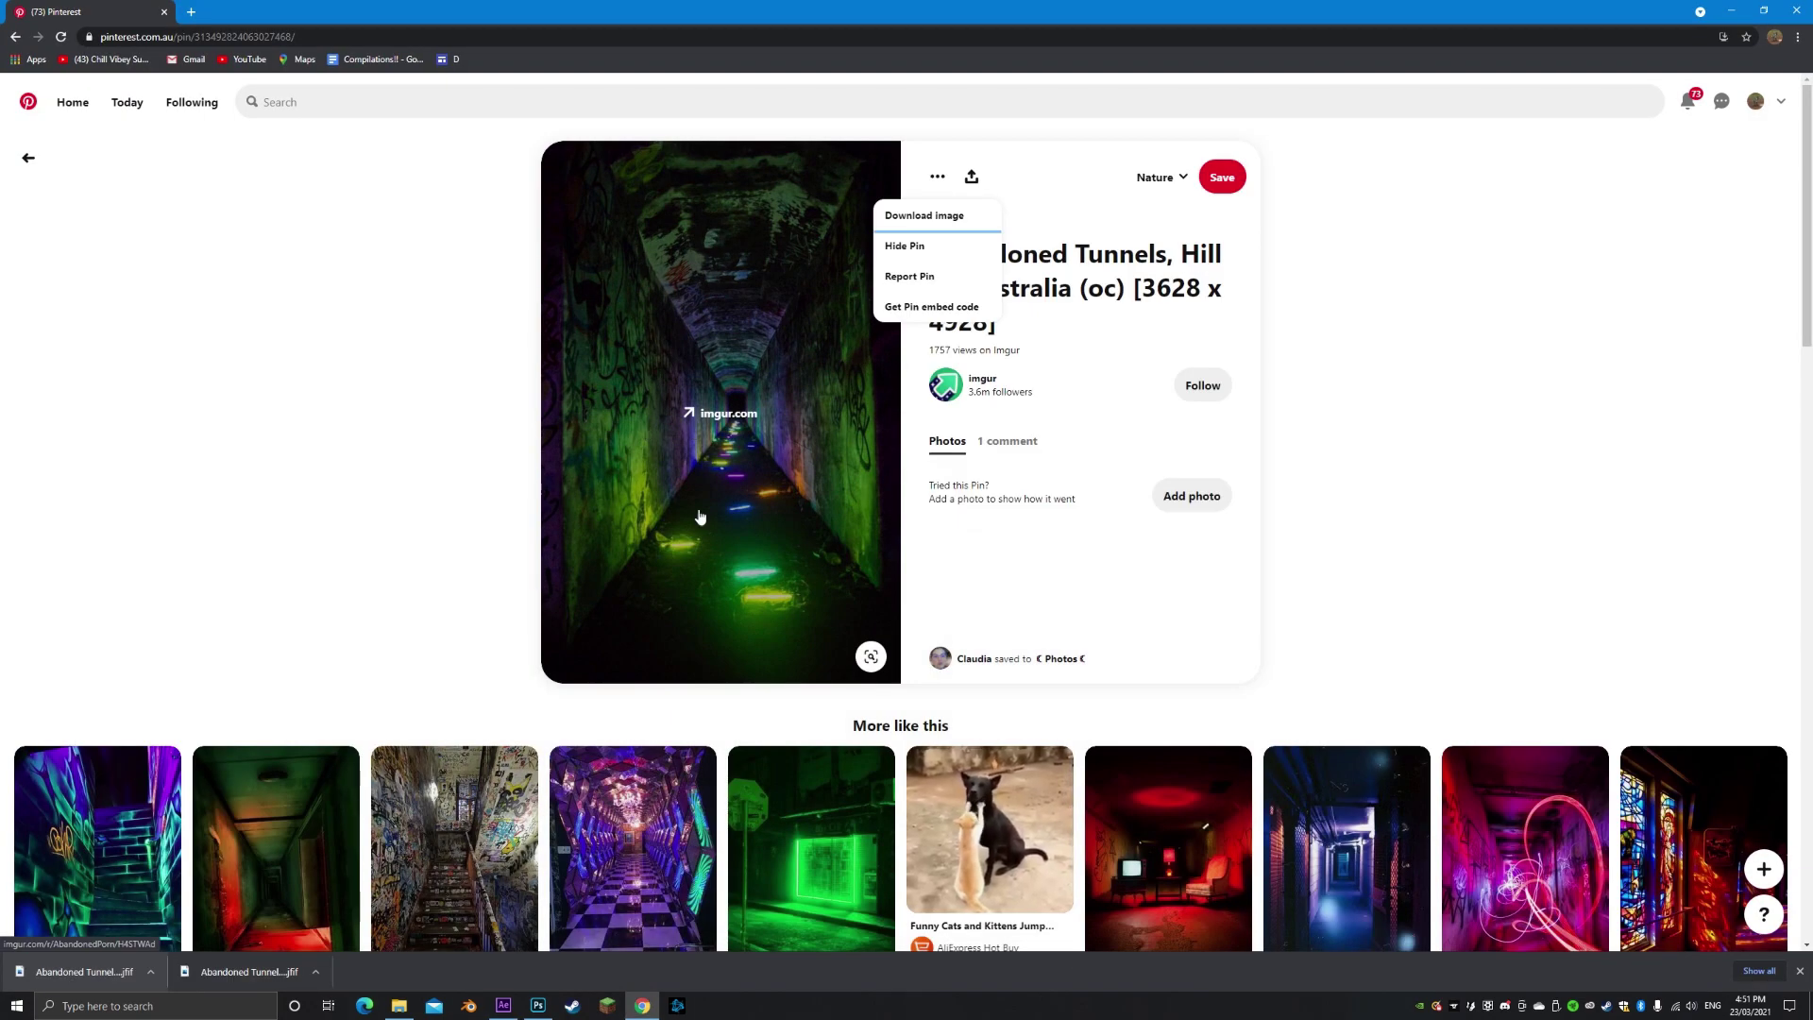
pyautogui.click(1732, 10)
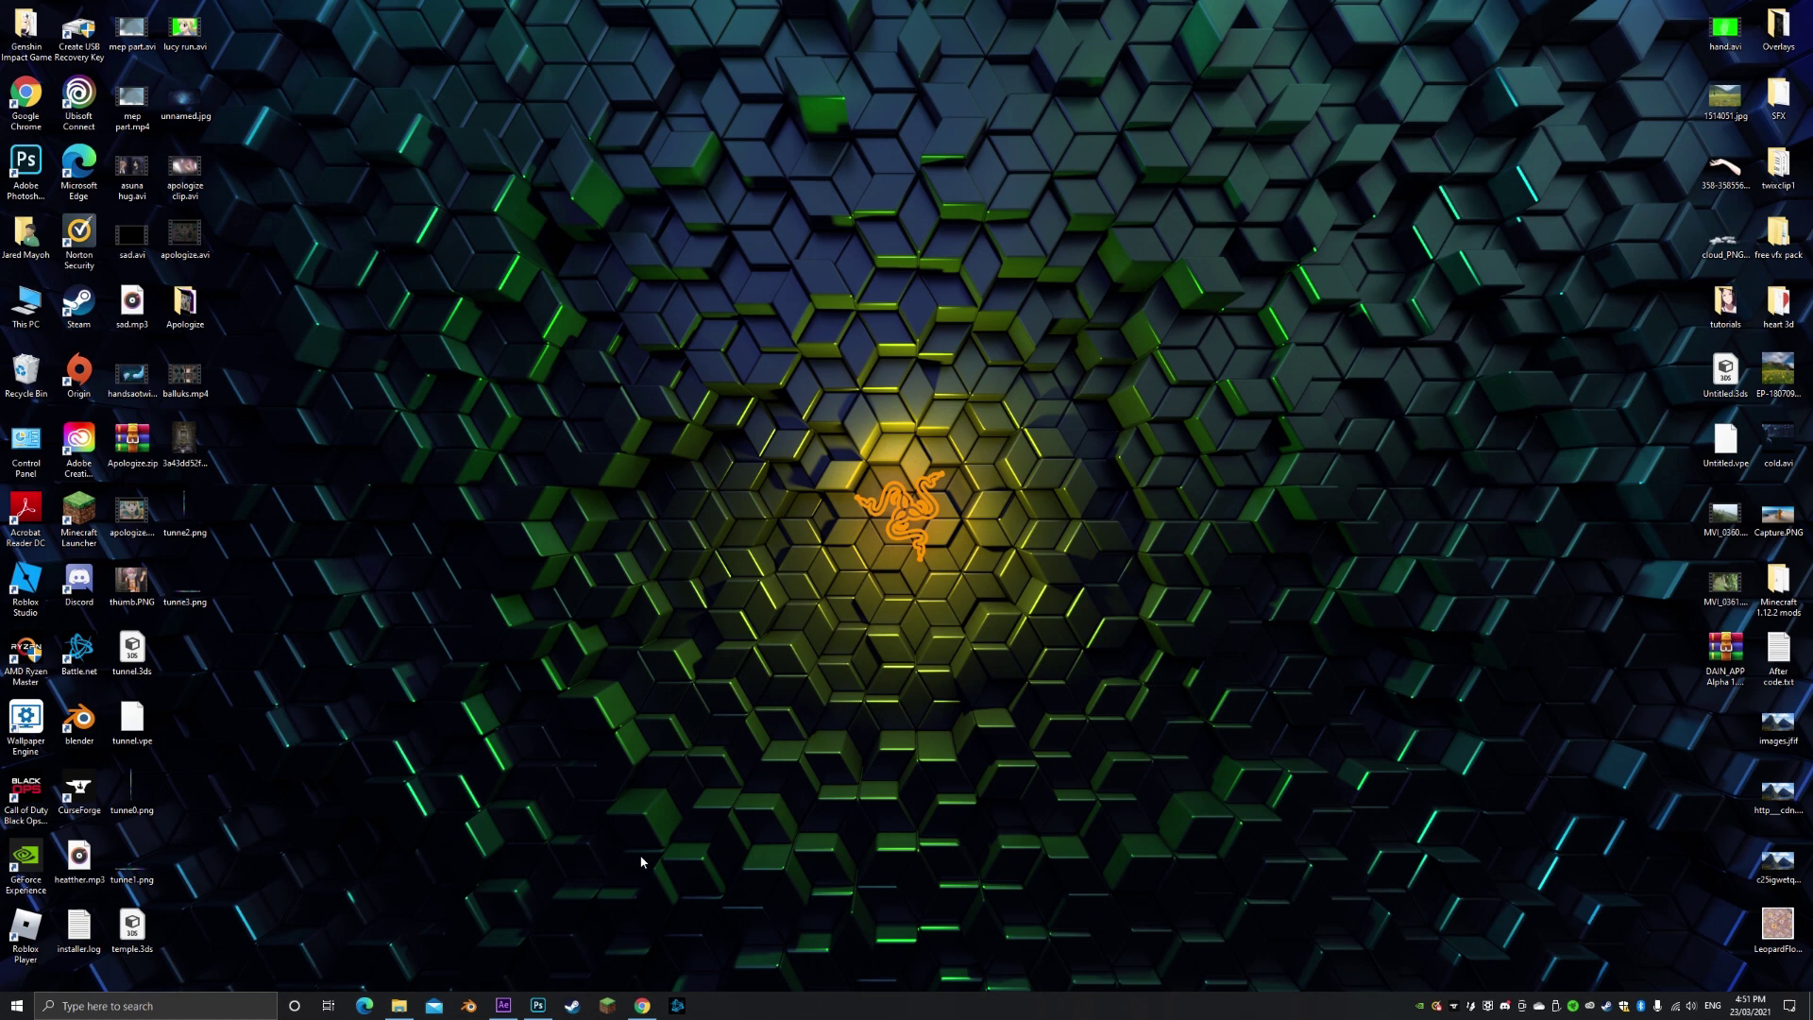
pyautogui.click(502, 1008)
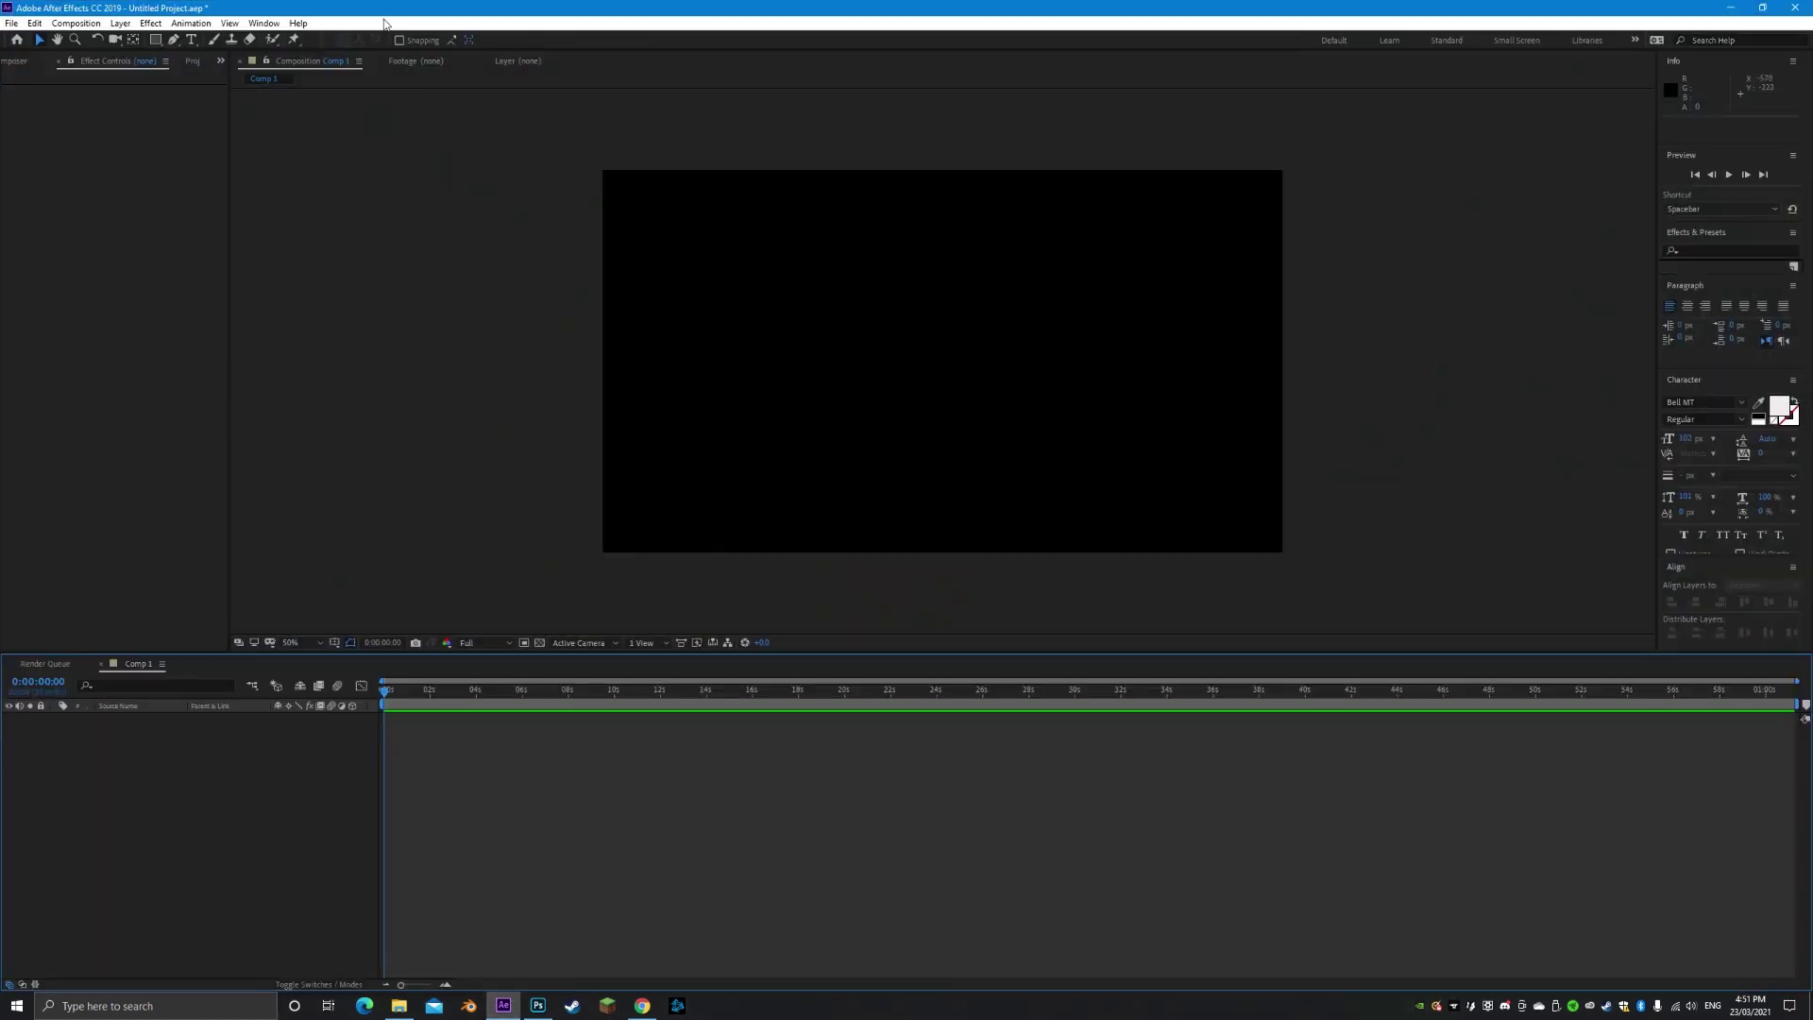
pyautogui.click(11, 23)
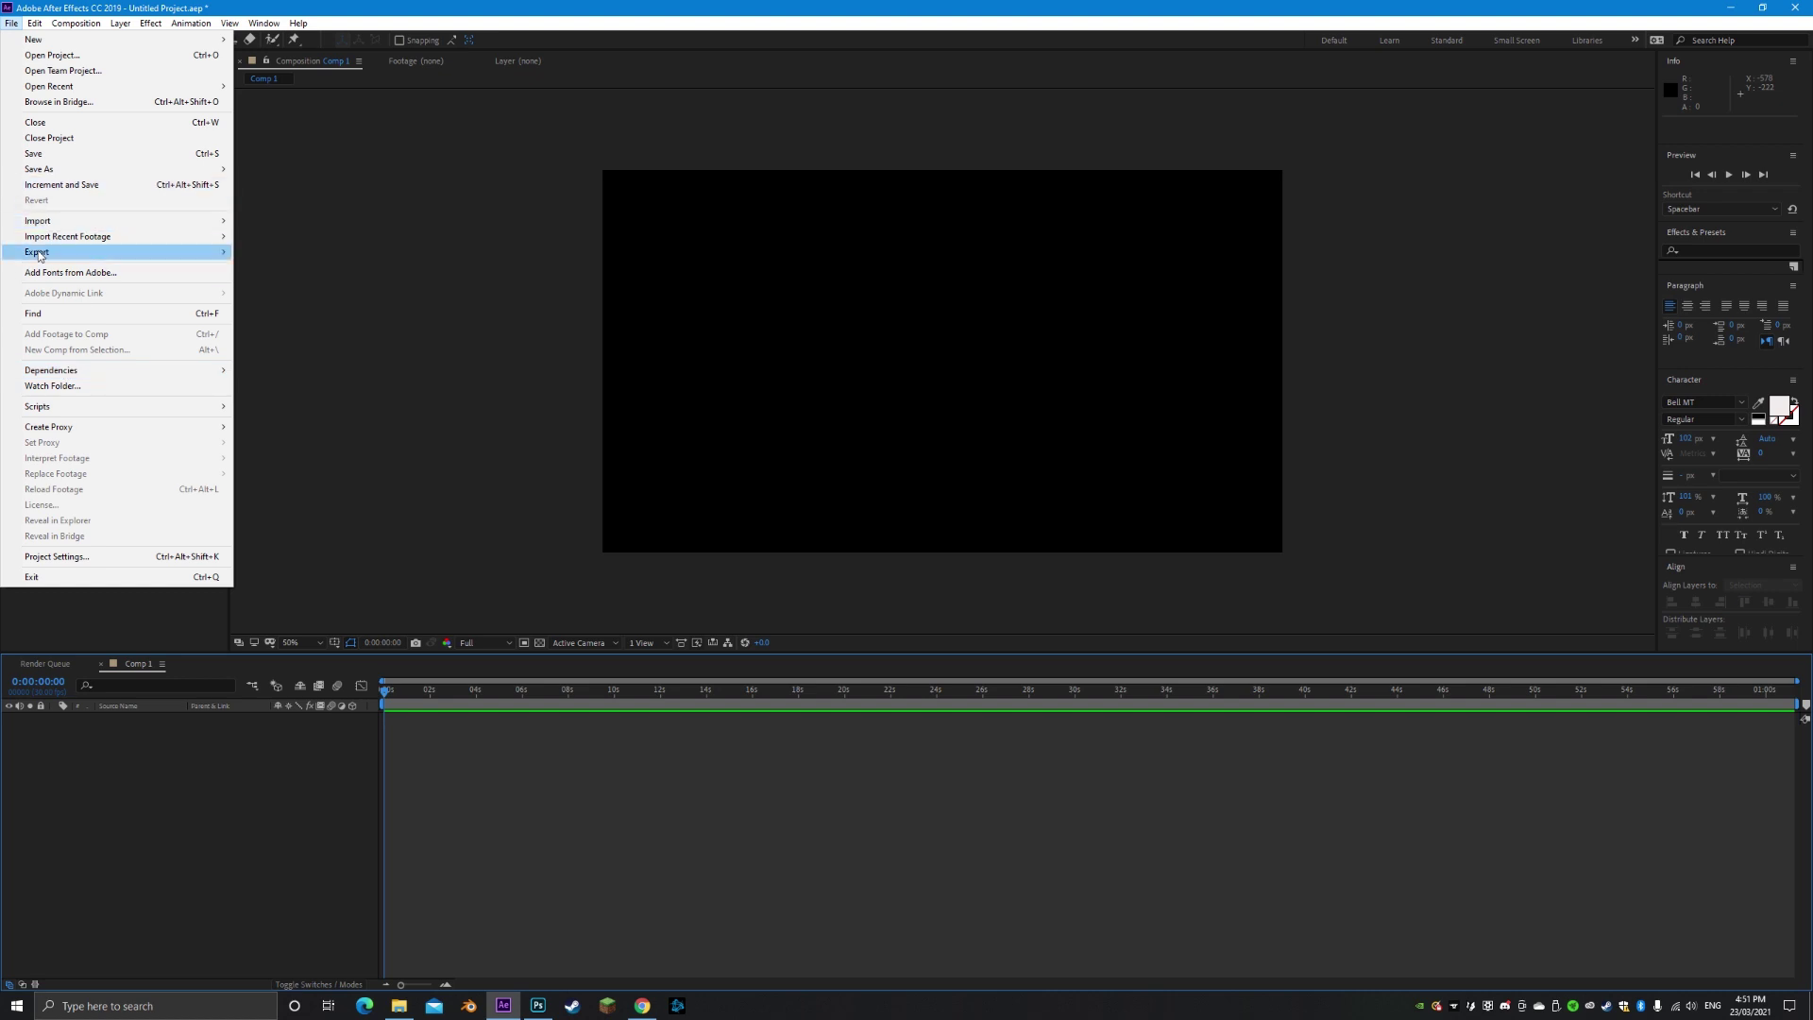
pyautogui.moveTo(99, 224)
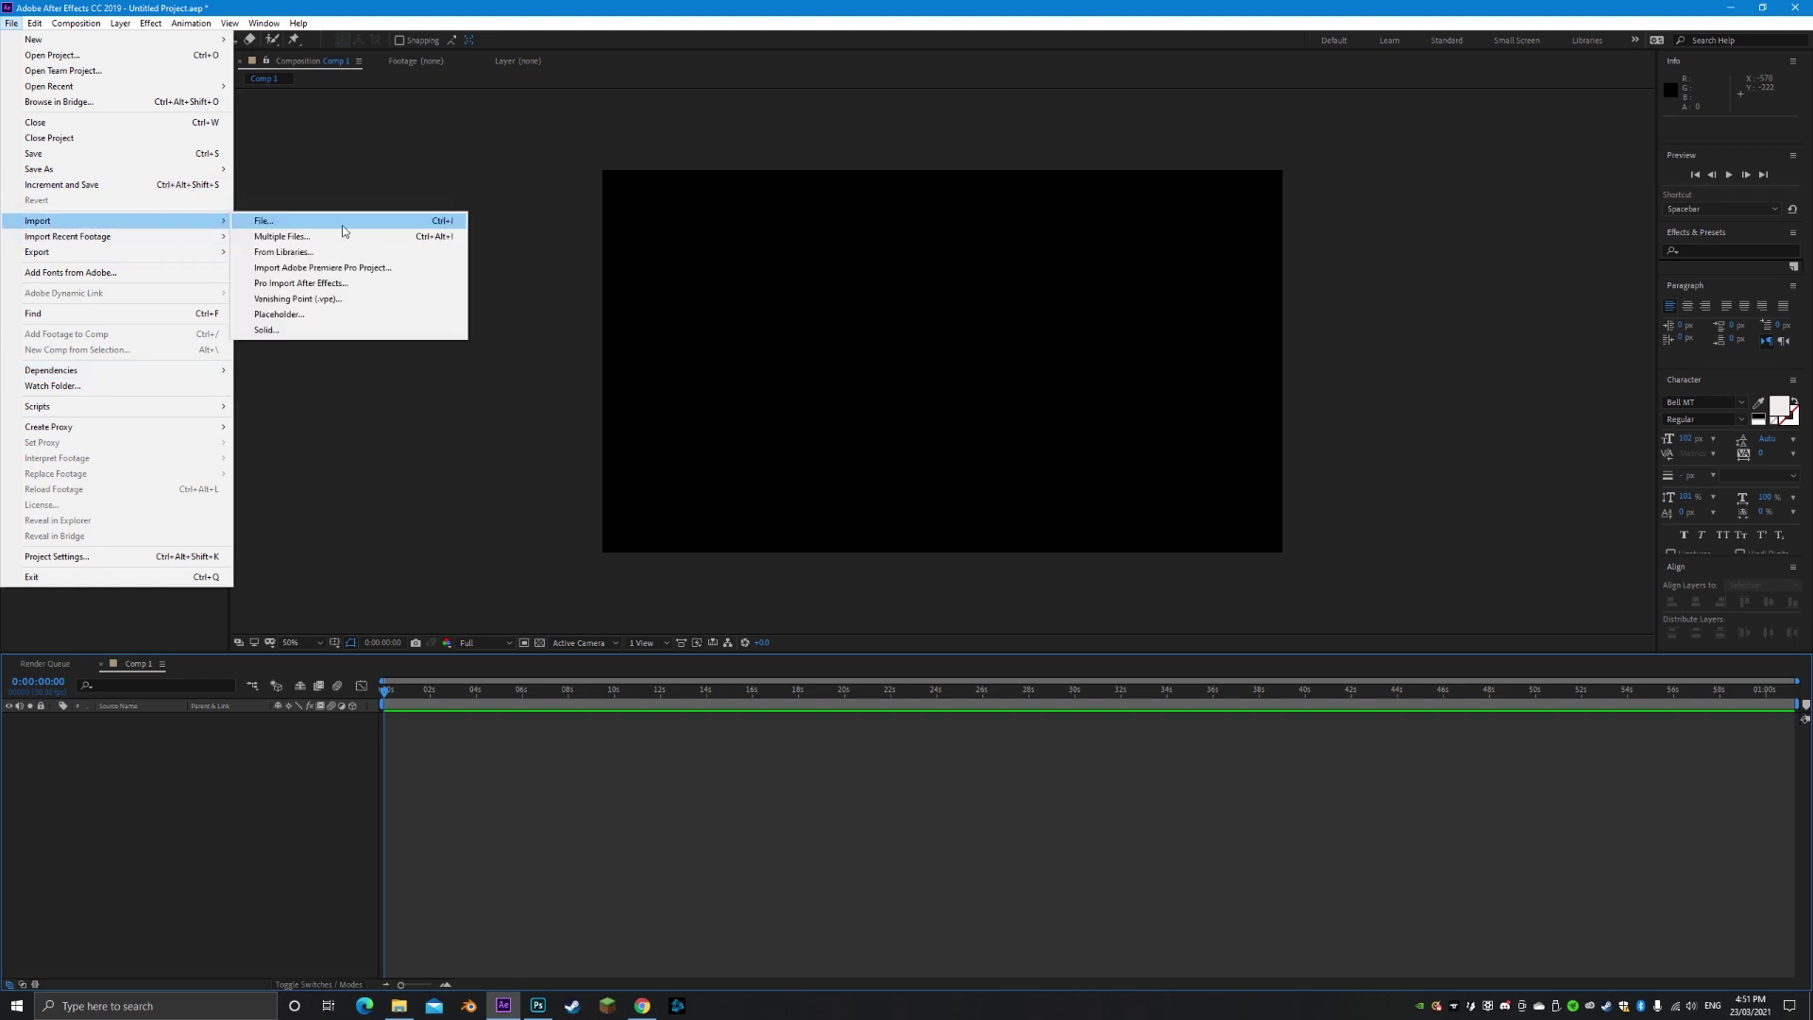
pyautogui.click(289, 302)
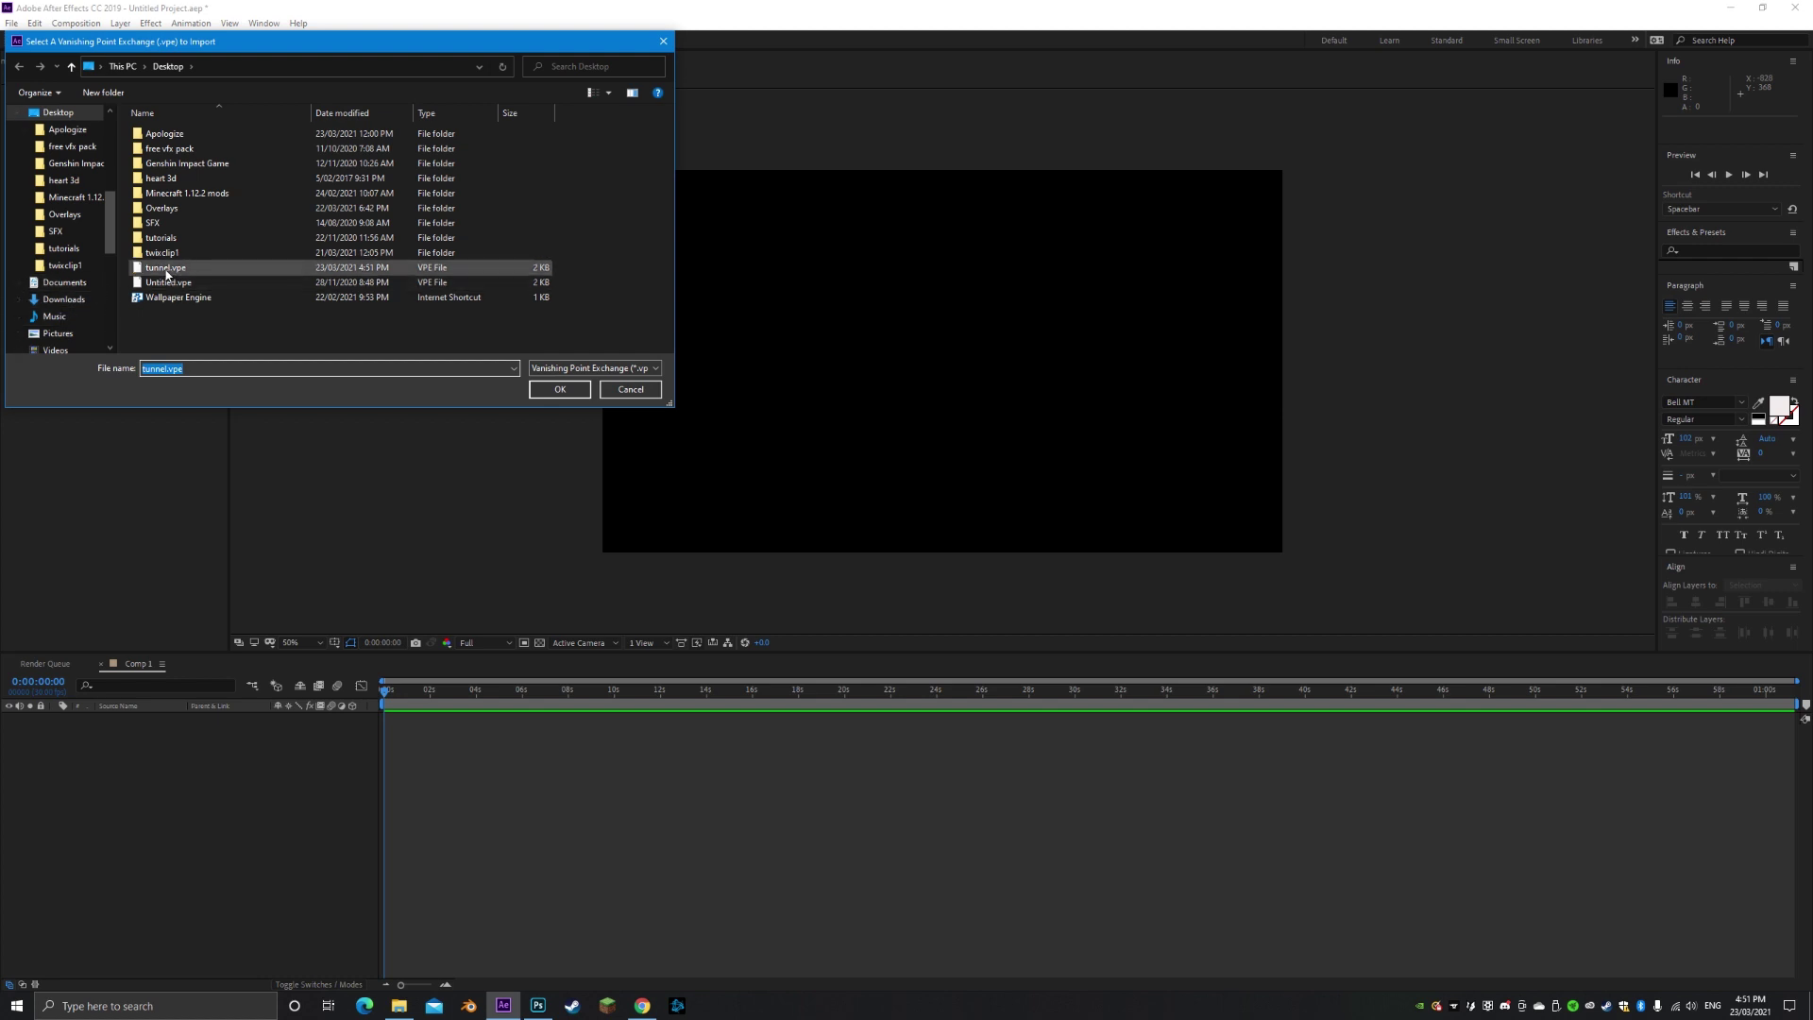
pyautogui.doubleClick(167, 273)
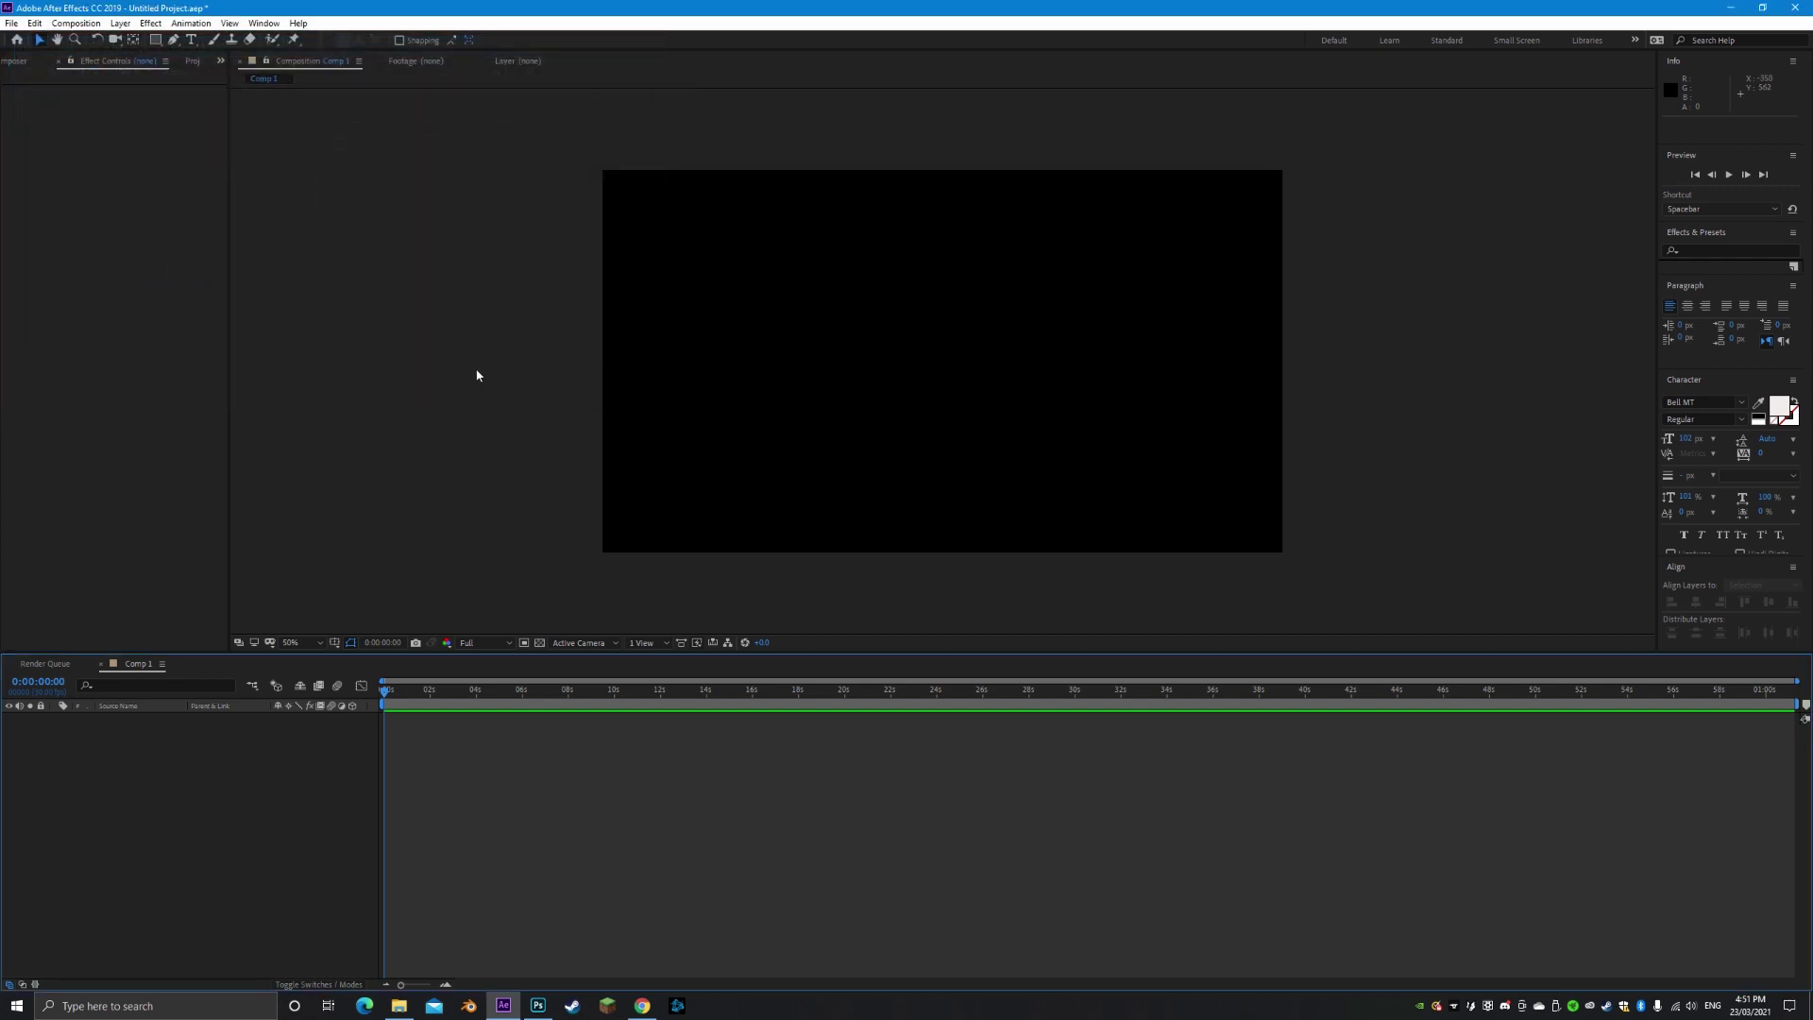
# Add the imported tunnel.vpe composition to the Comp 1 timeline and open it
pyautogui.click(195, 62)
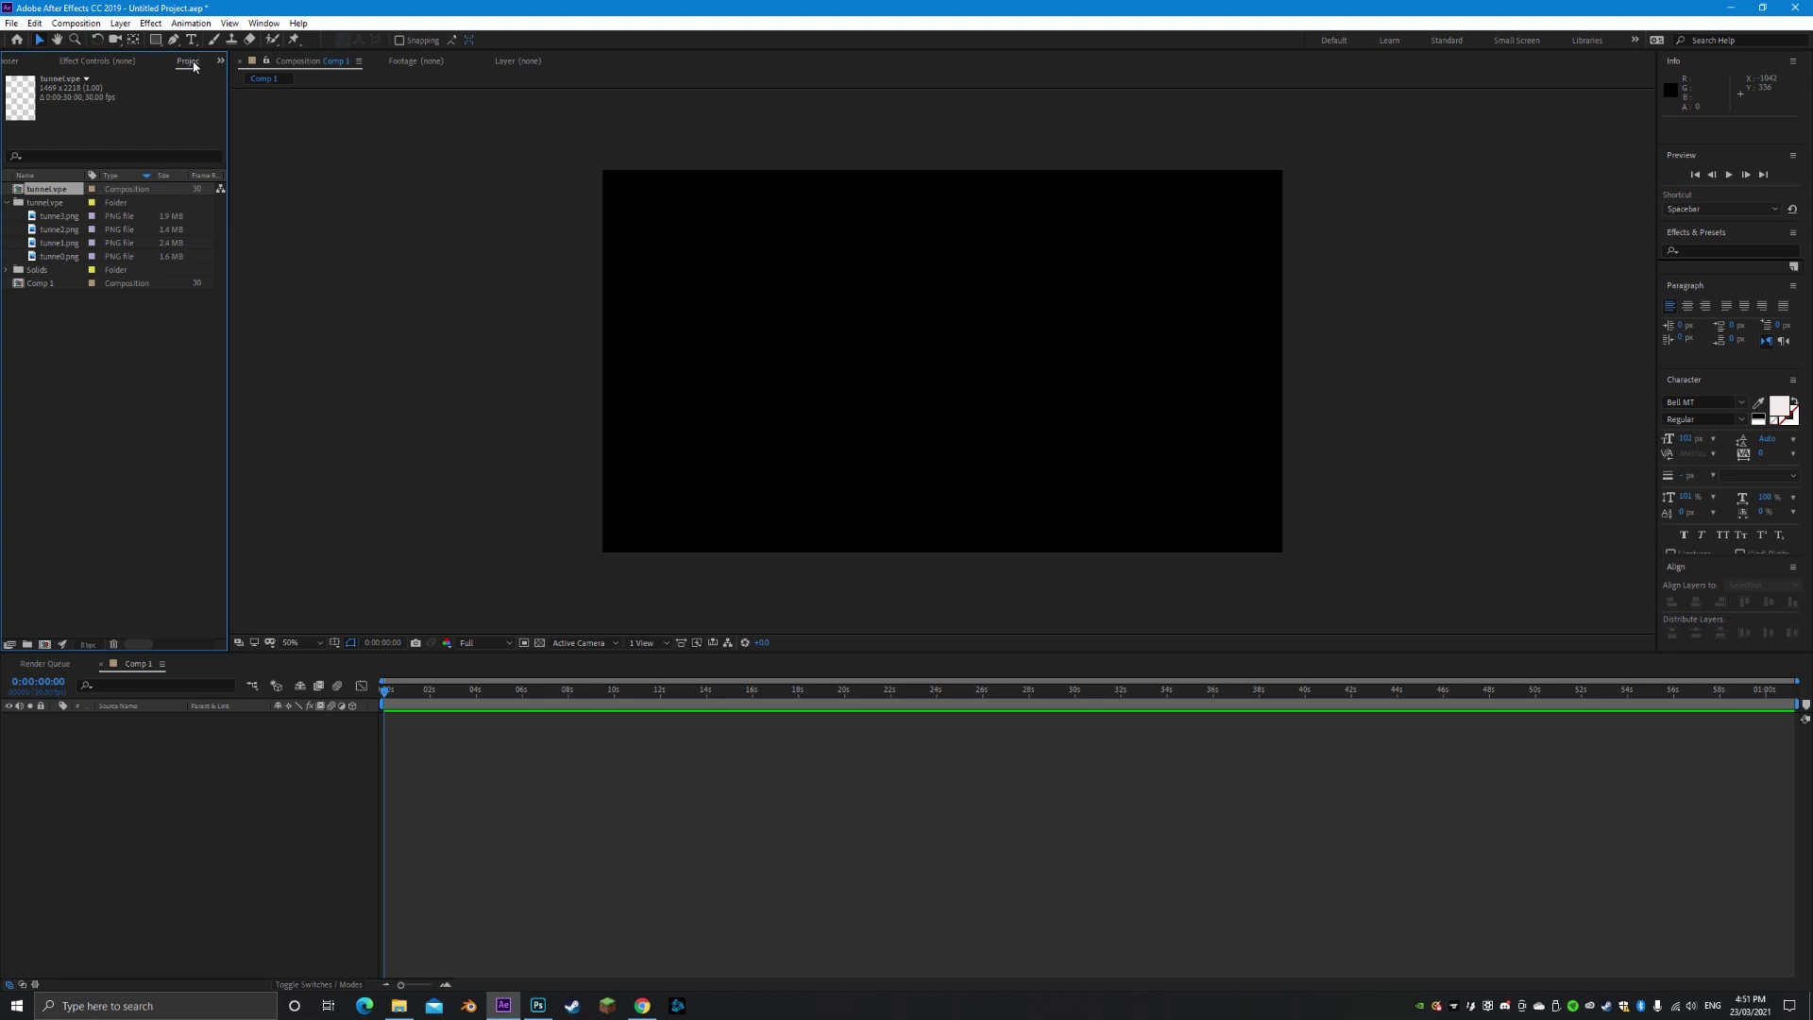
pyautogui.click(9, 202)
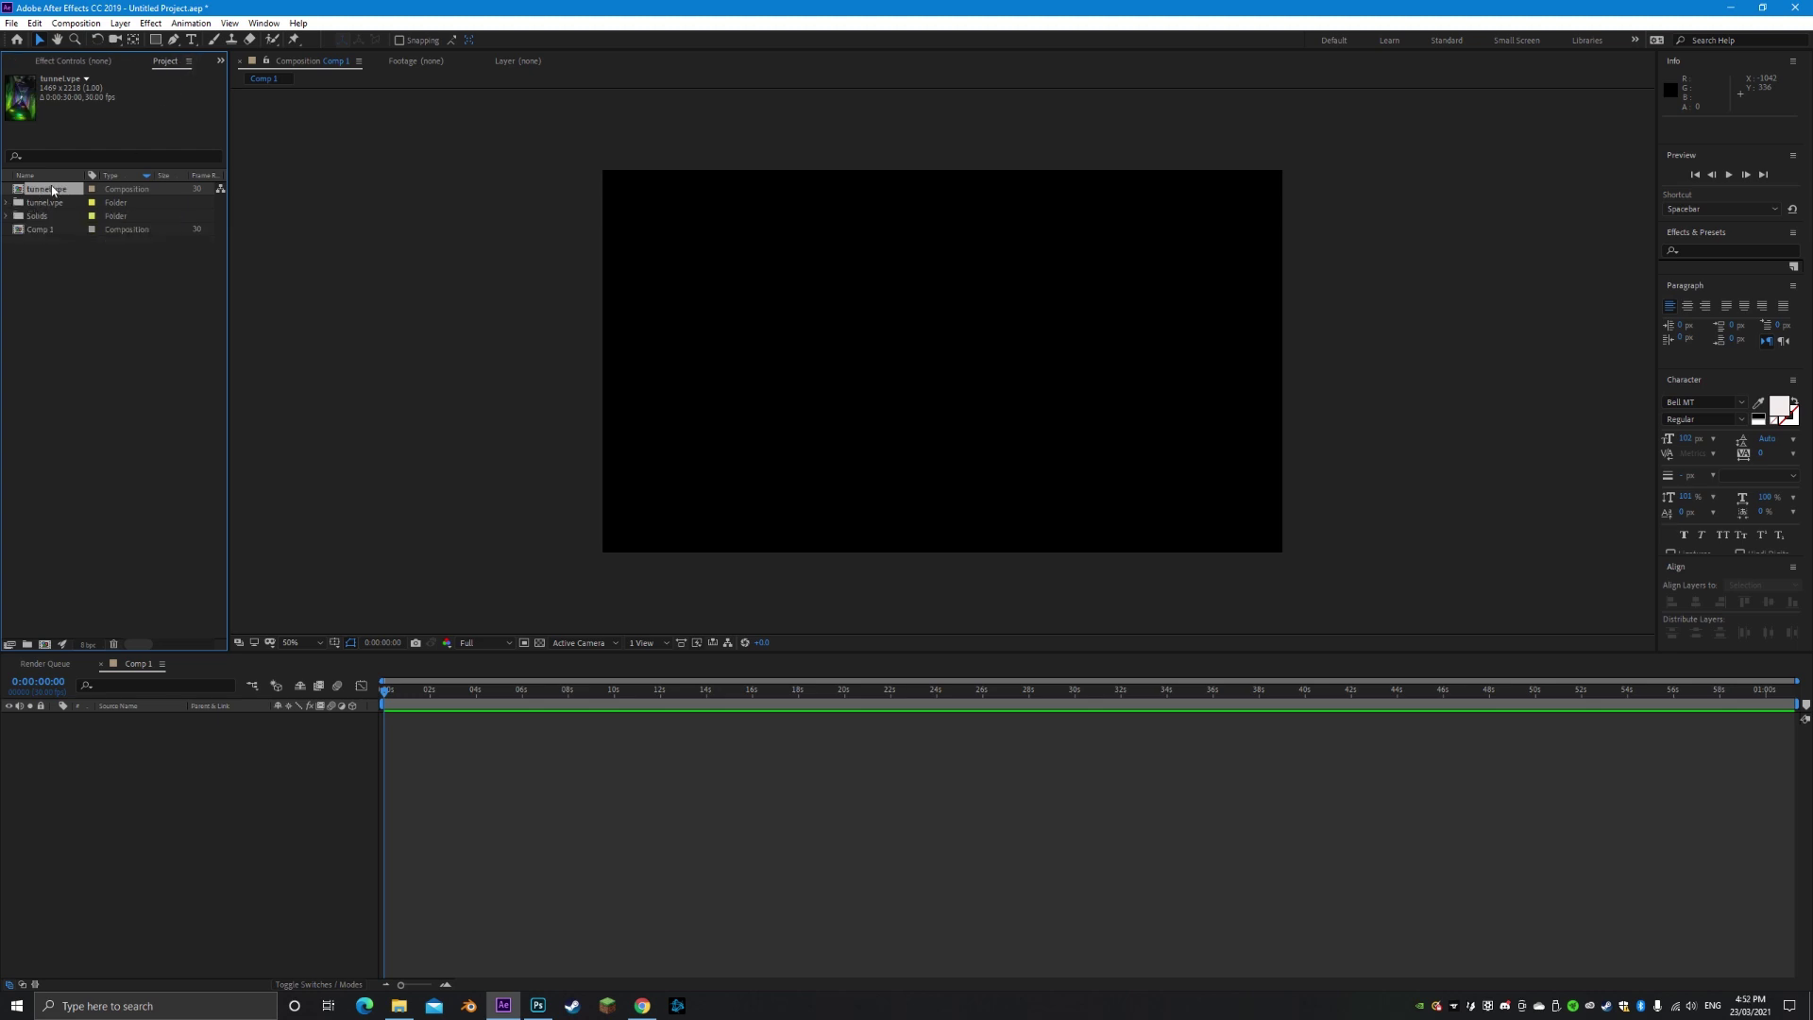
pyautogui.moveTo(54, 201); pyautogui.dragTo(424, 721)
pyautogui.doubleClick(399, 719)
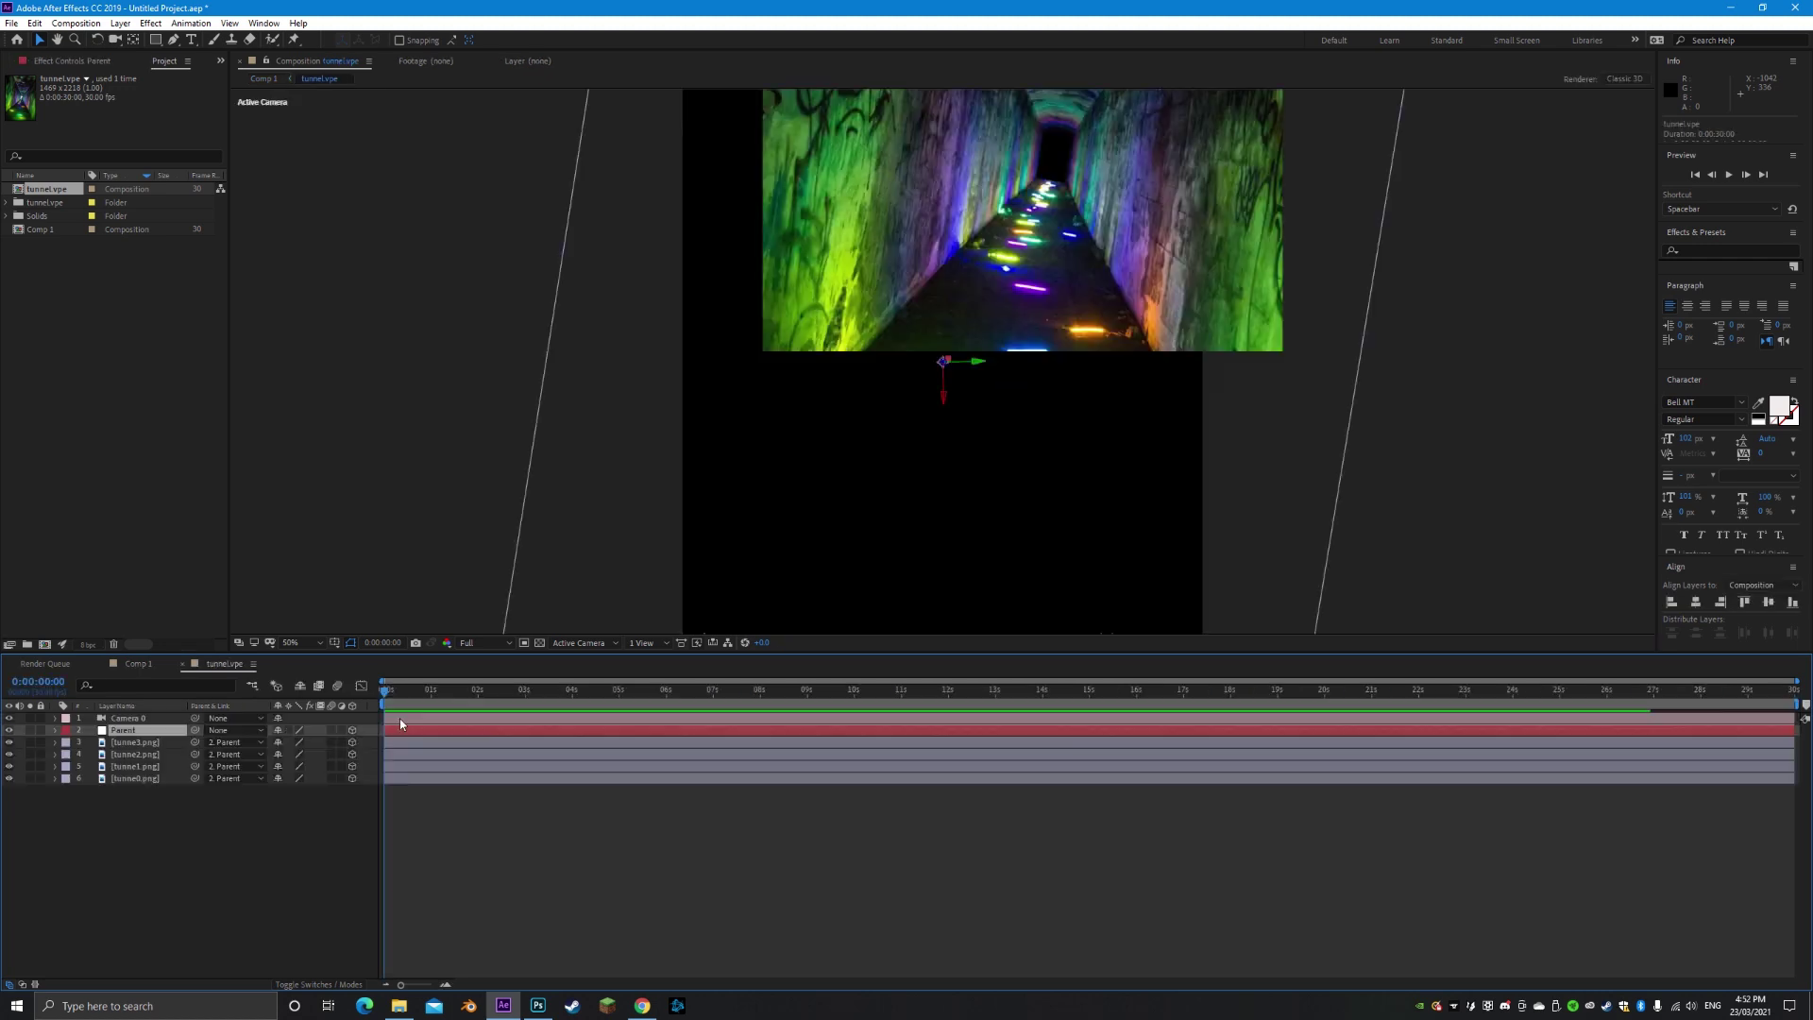
pyautogui.click(418, 719)
# Go to 0:00:01:07, level the tunnel with Camera 0's Z Rotation, and reposition the camera view inside it
pyautogui.click(119, 730)
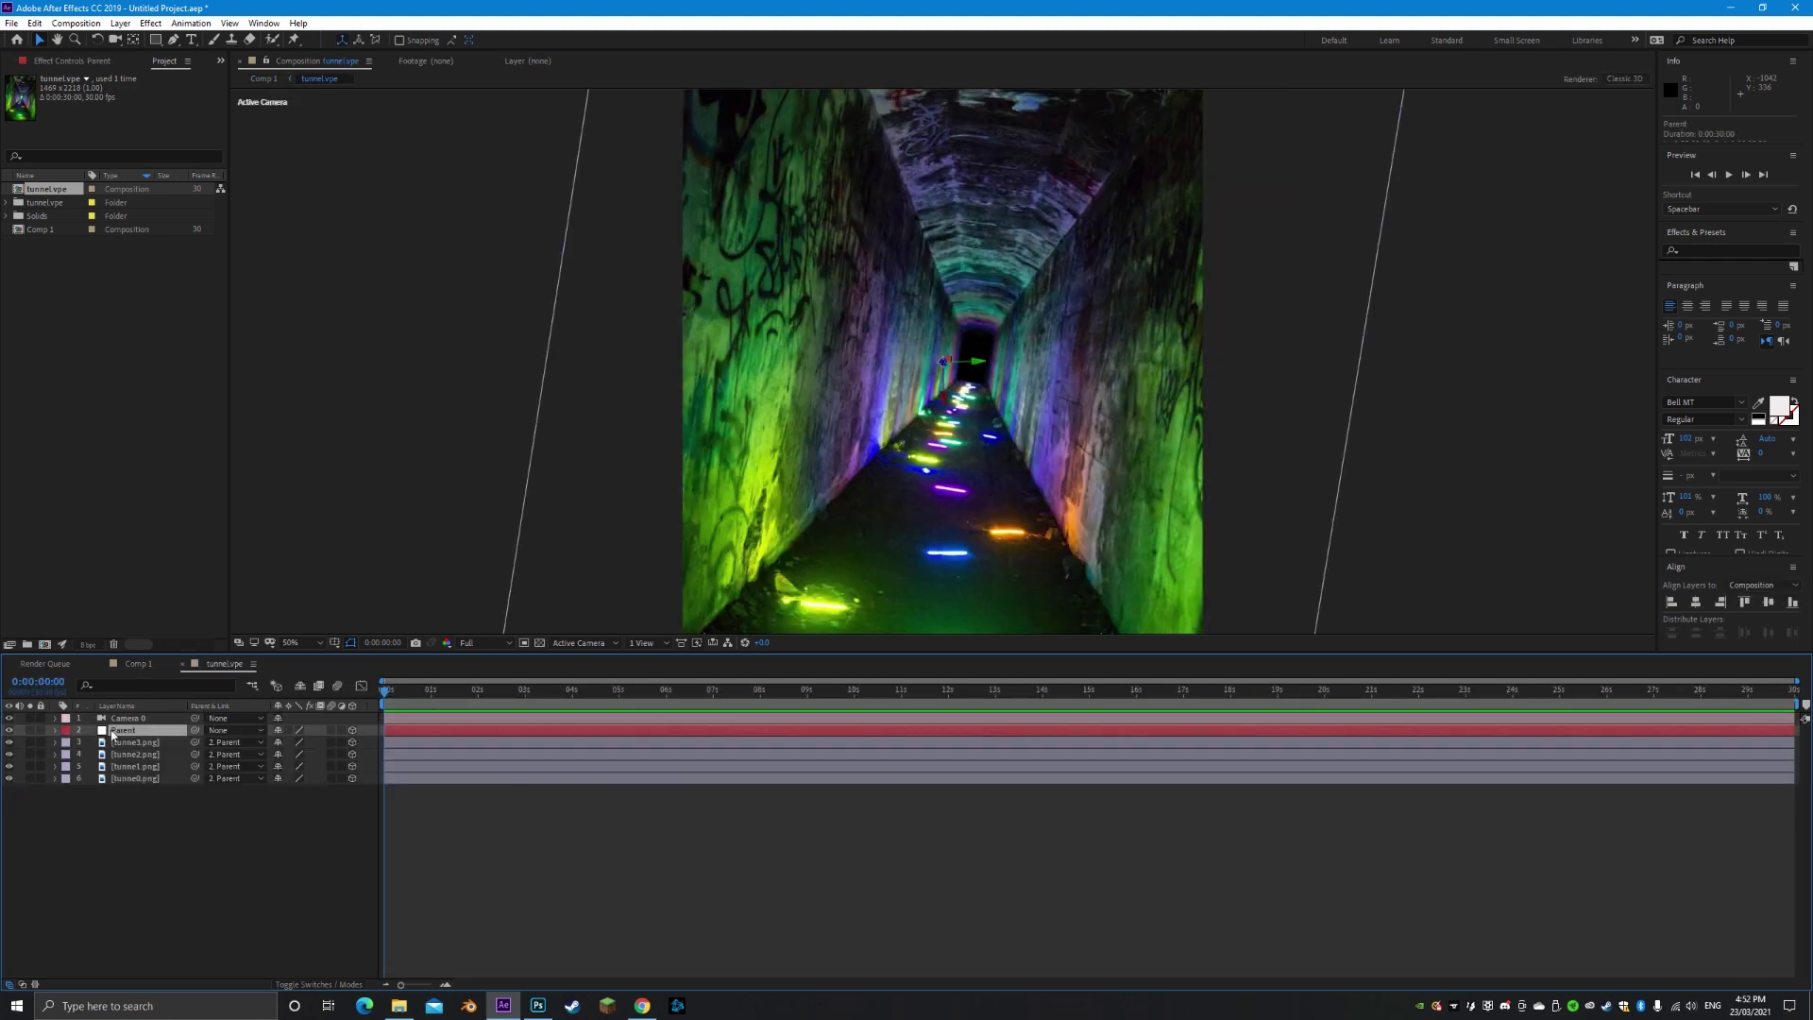
pyautogui.click(142, 718)
pyautogui.moveTo(385, 690); pyautogui.dragTo(442, 691)
pyautogui.press('c')
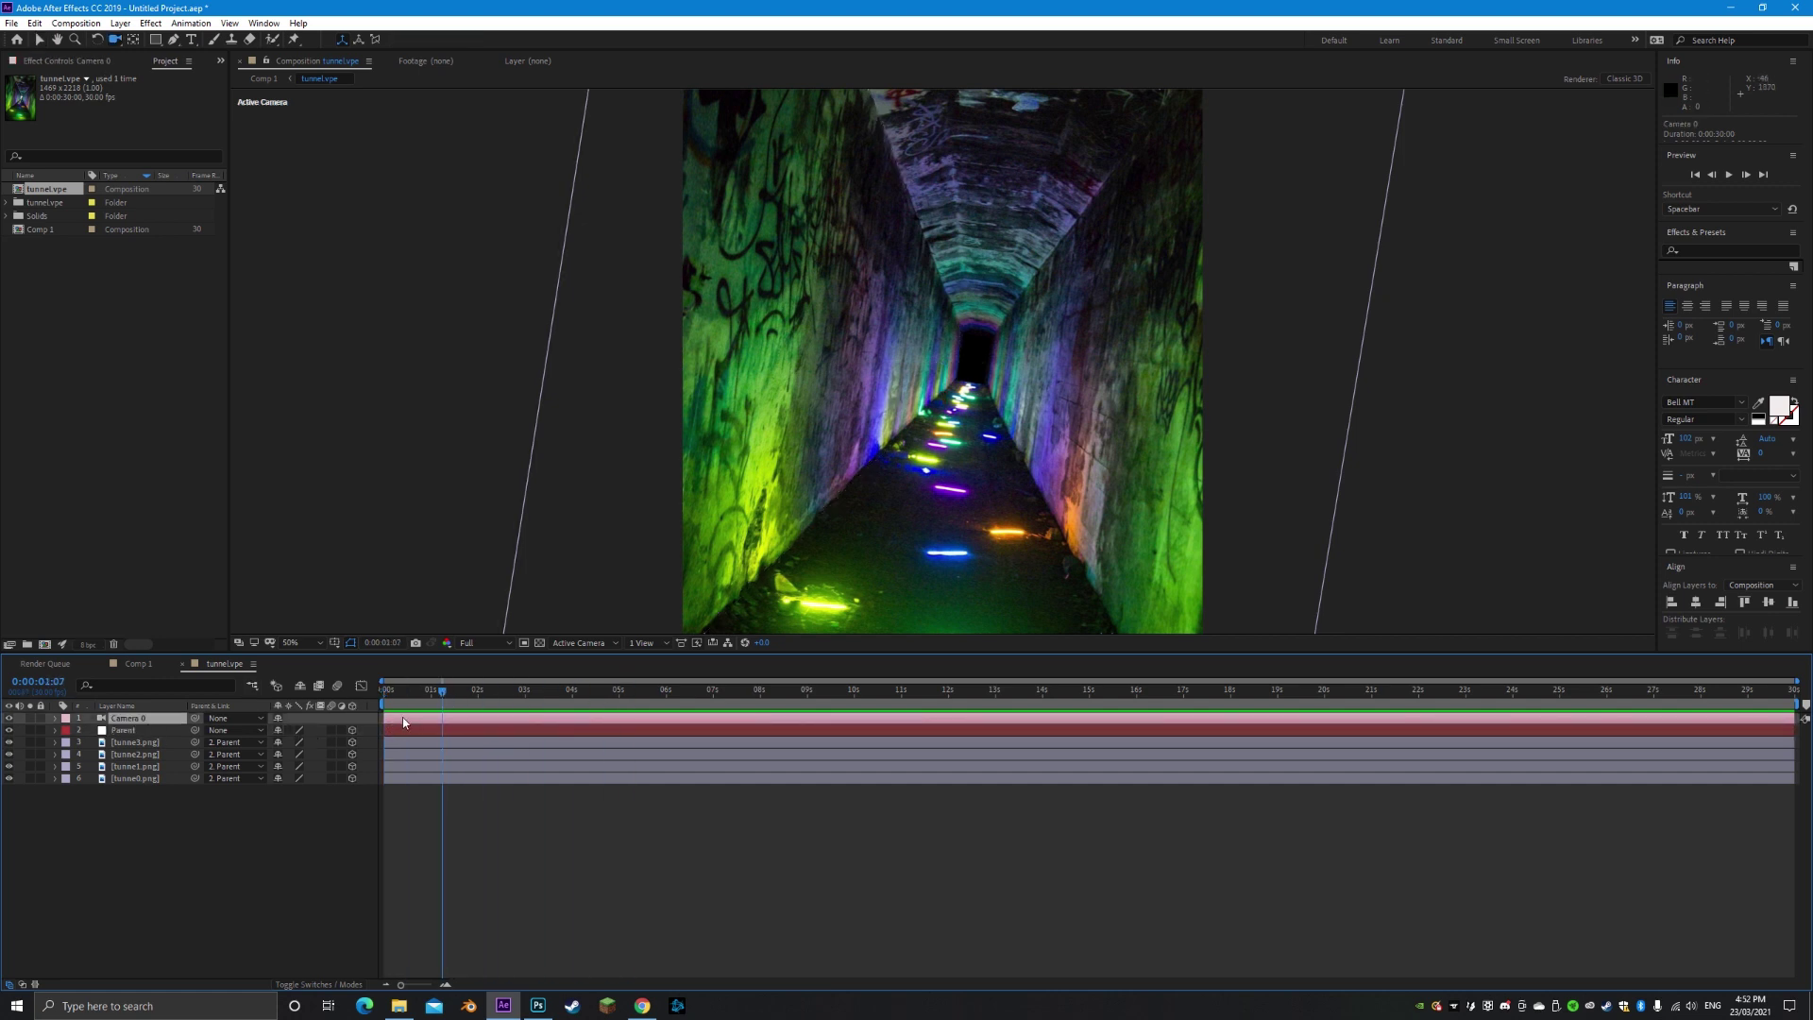
pyautogui.press('r')
pyautogui.moveTo(300, 766); pyautogui.dragTo(308, 768)
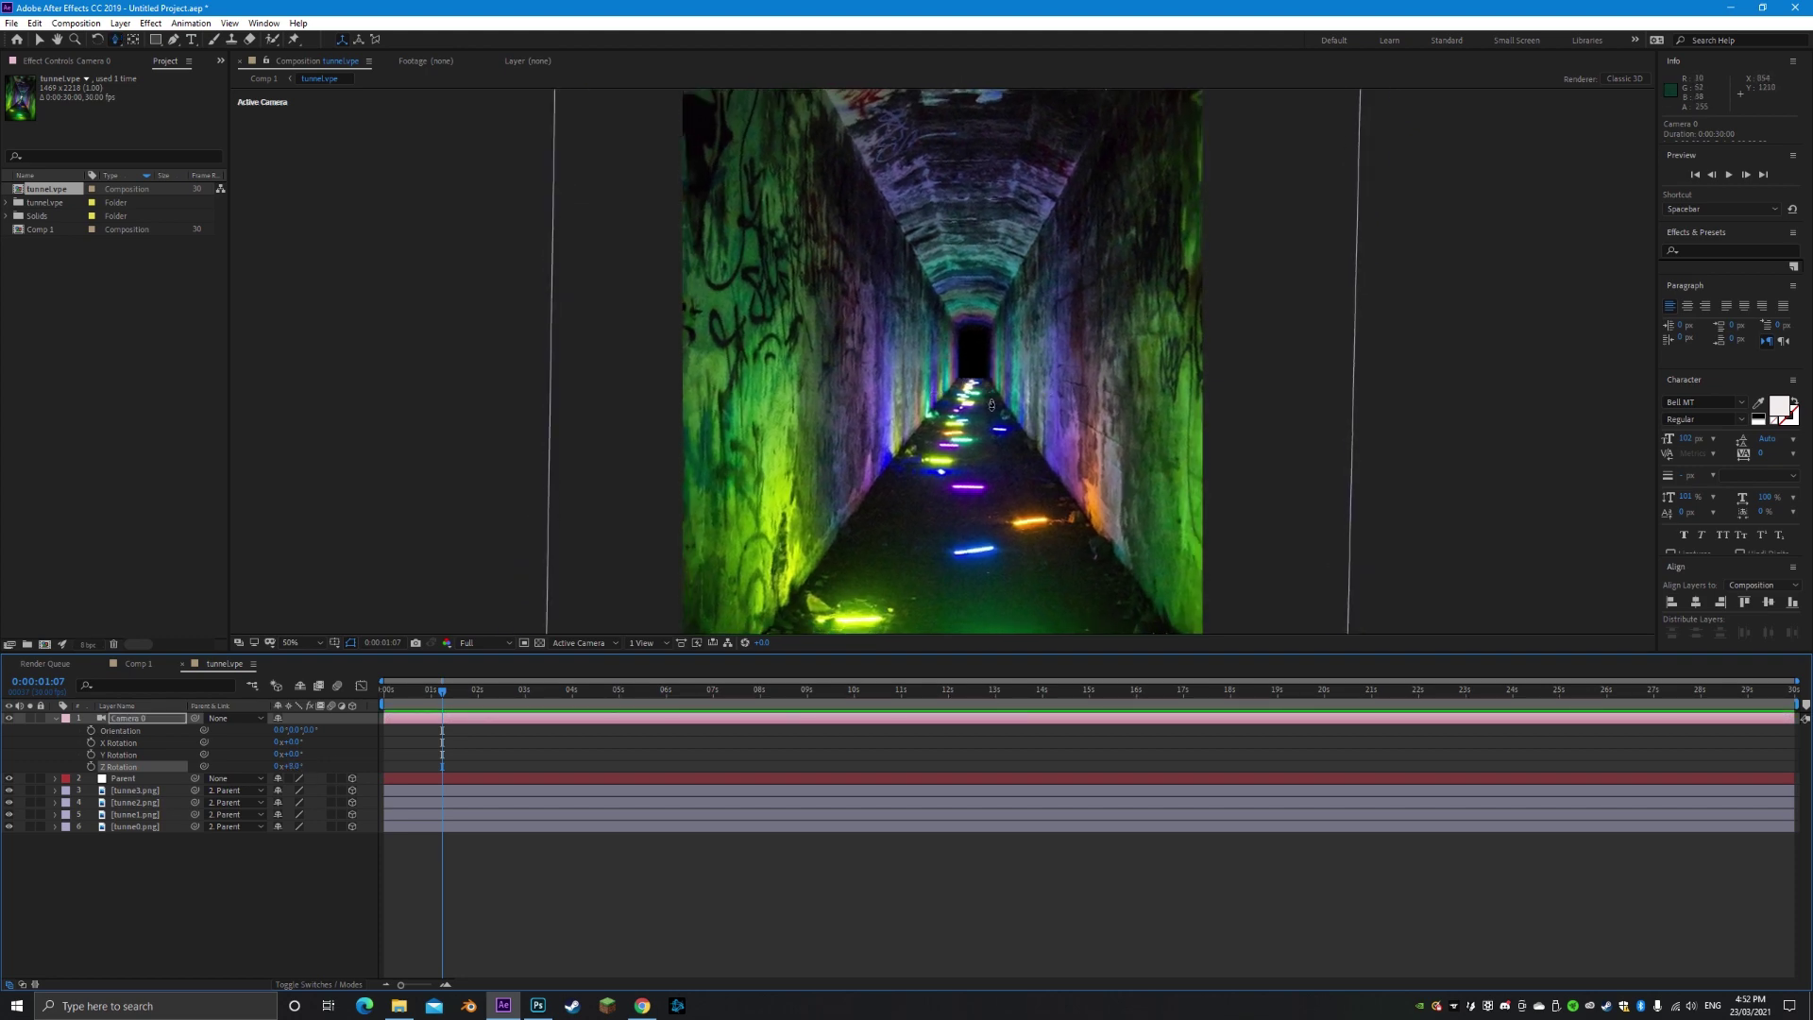
pyautogui.moveTo(992, 404); pyautogui.dragTo(1008, 361)
# Unparent the four tunnel PNG layers by setting their parent to None
pyautogui.click(166, 718)
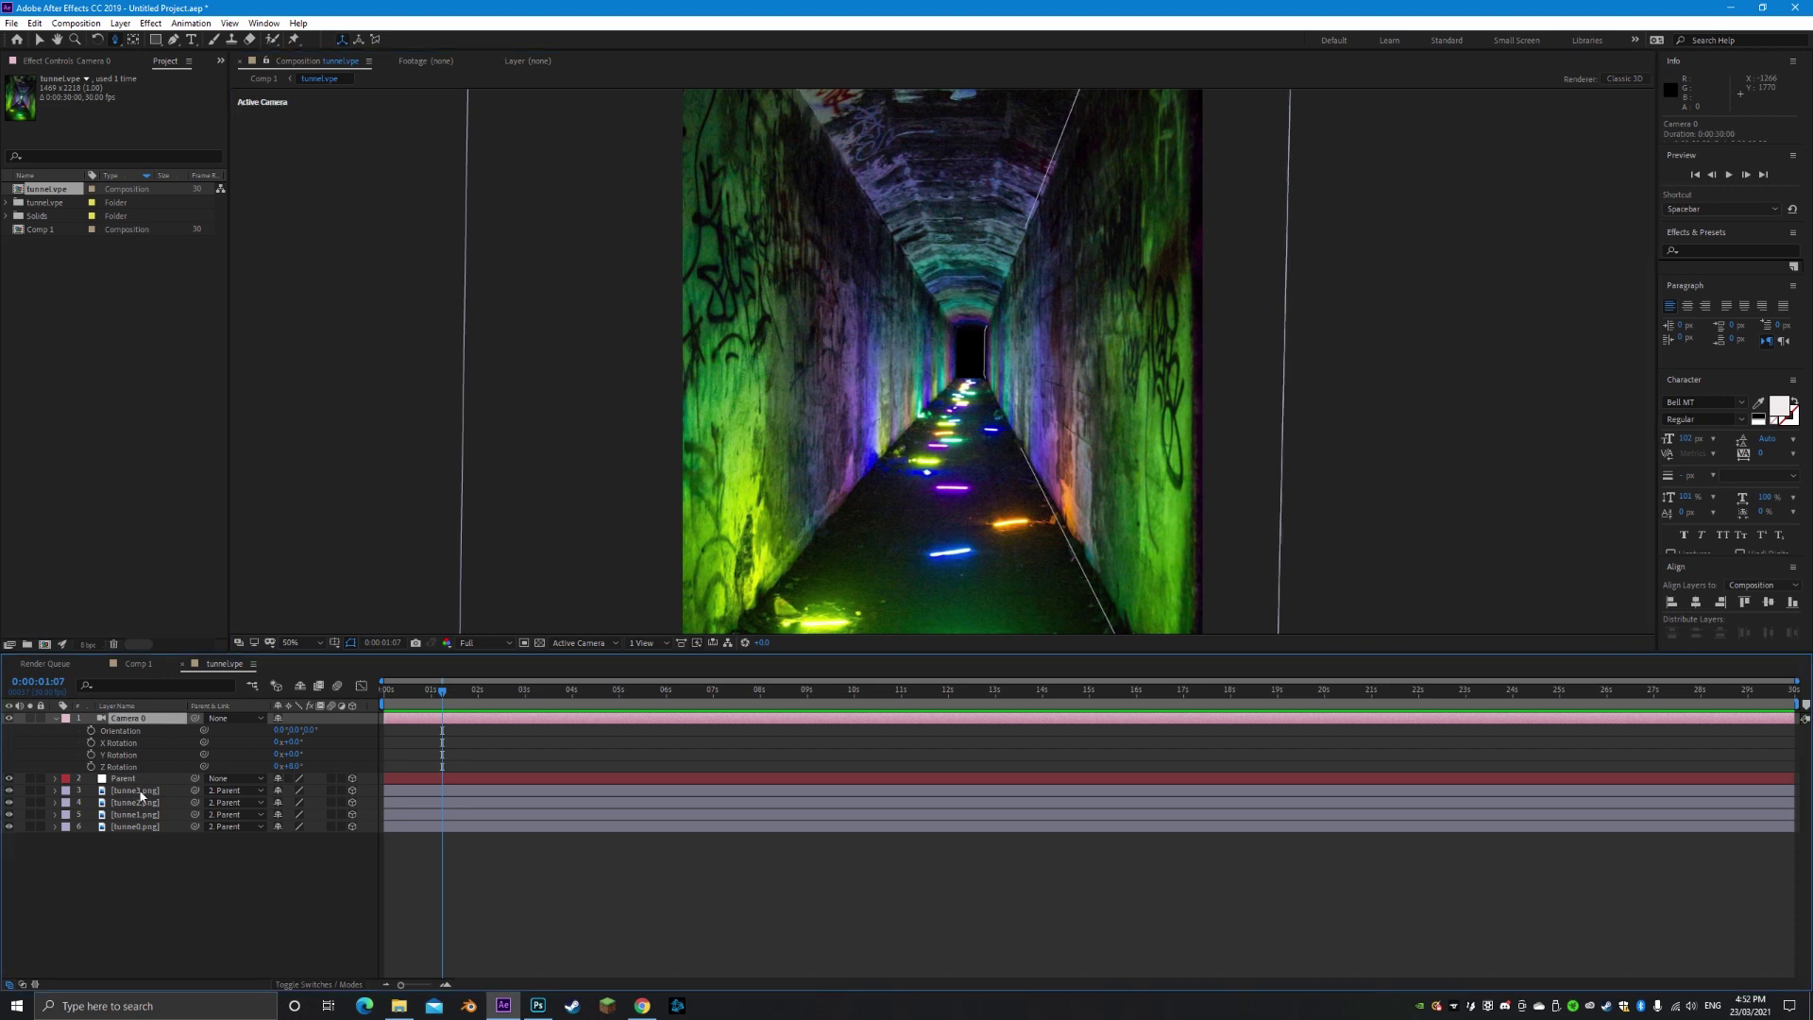
pyautogui.click(141, 778)
pyautogui.click(150, 802)
pyautogui.click(149, 790)
pyautogui.keyDown('shift'); pyautogui.click(151, 829); pyautogui.keyUp('shift')
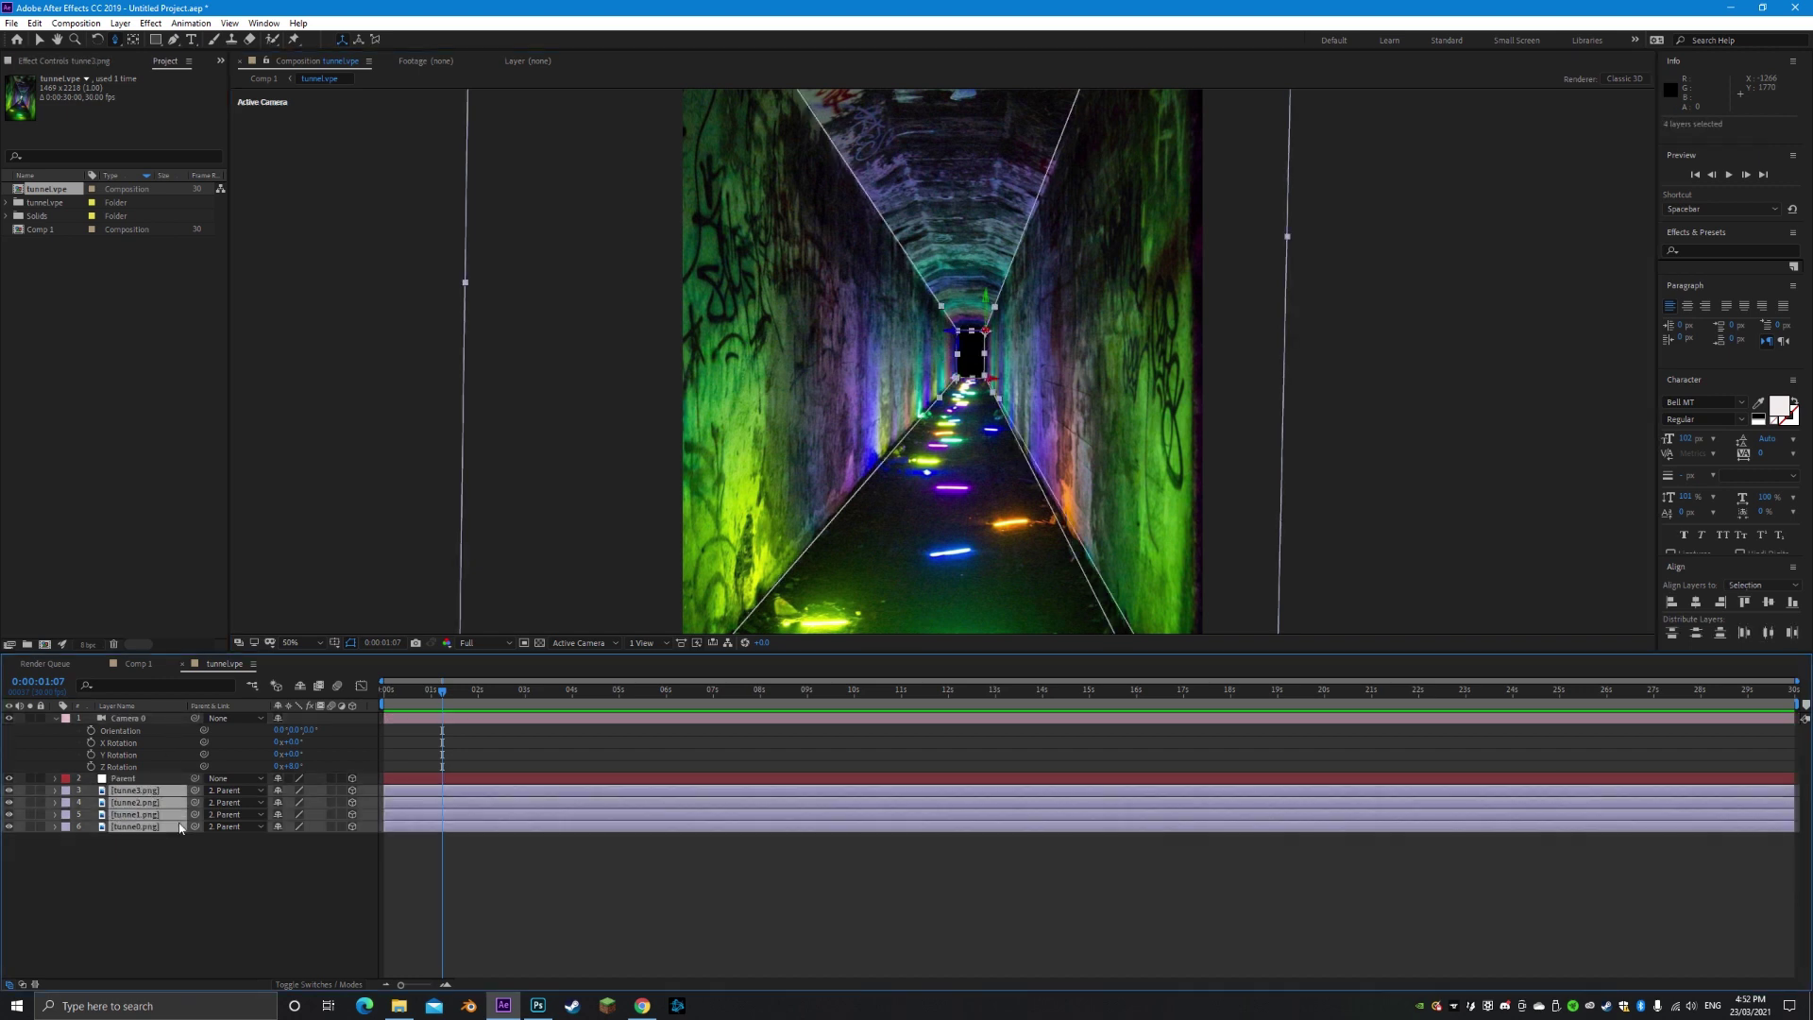
pyautogui.click(232, 790)
pyautogui.click(231, 802)
# Reset Camera 0's Z Rotation to 0 and parent the camera to the Parent null
pyautogui.click(137, 779)
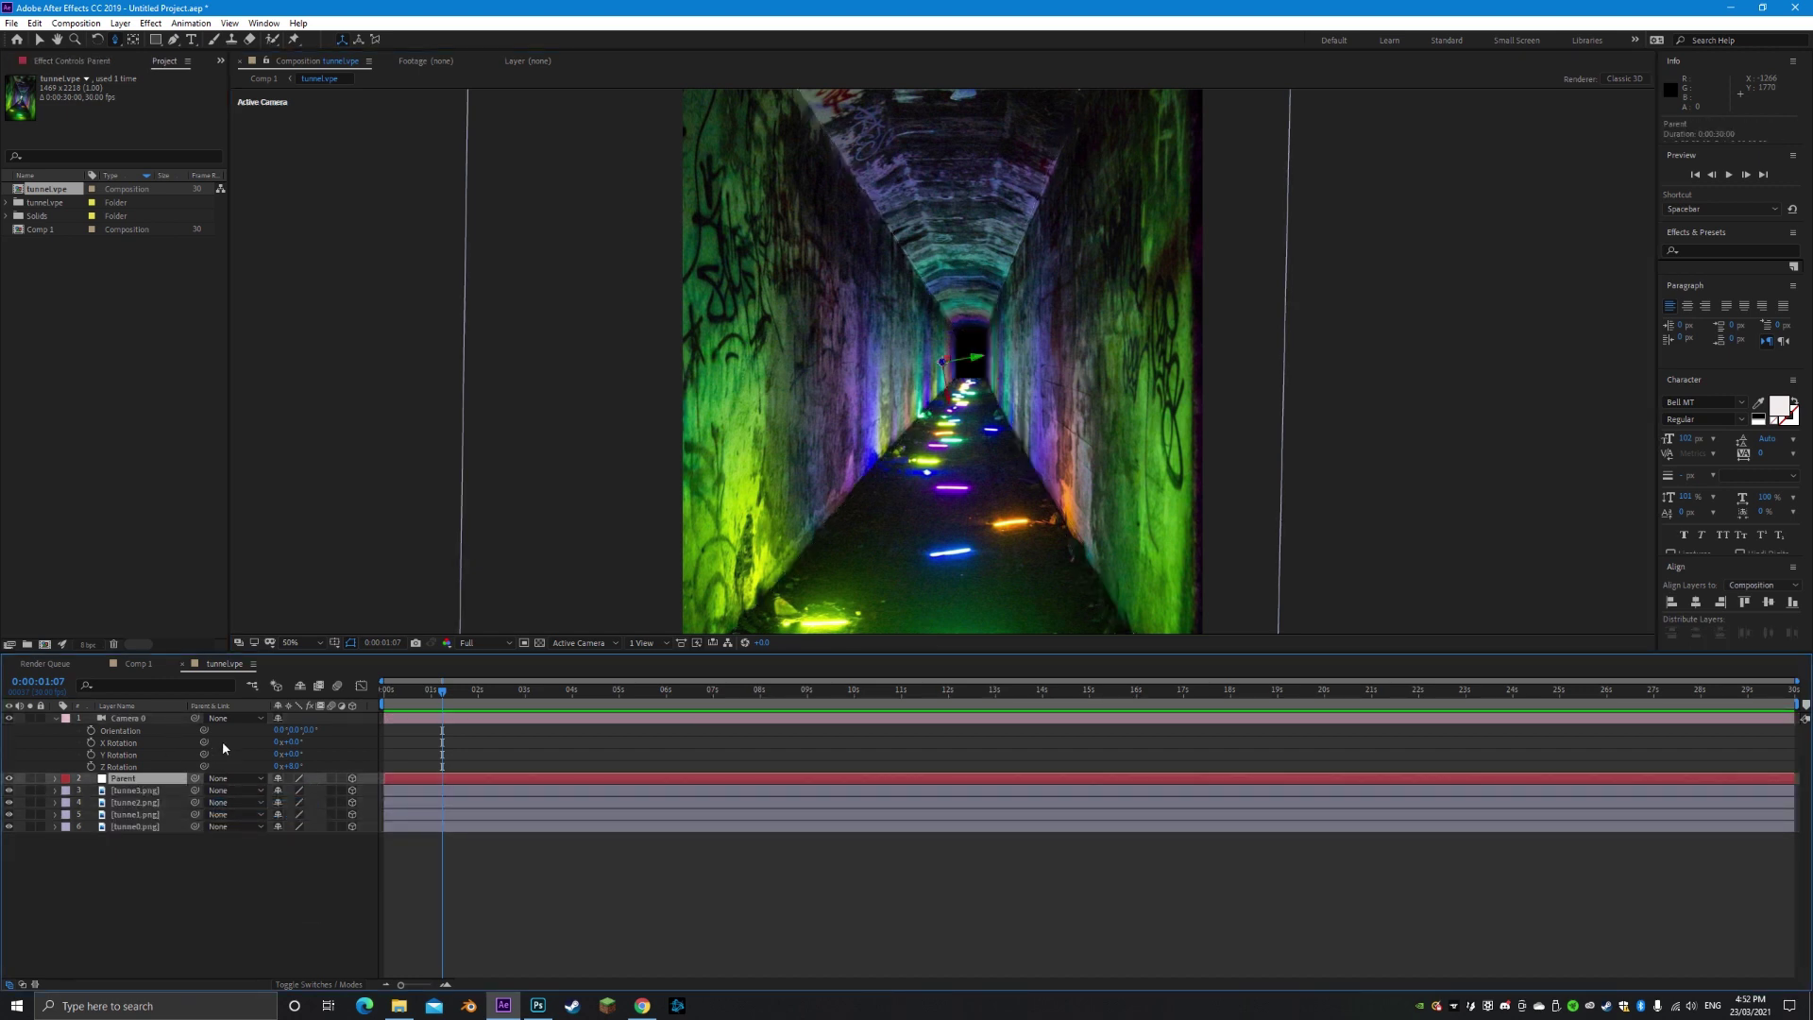
pyautogui.click(194, 717)
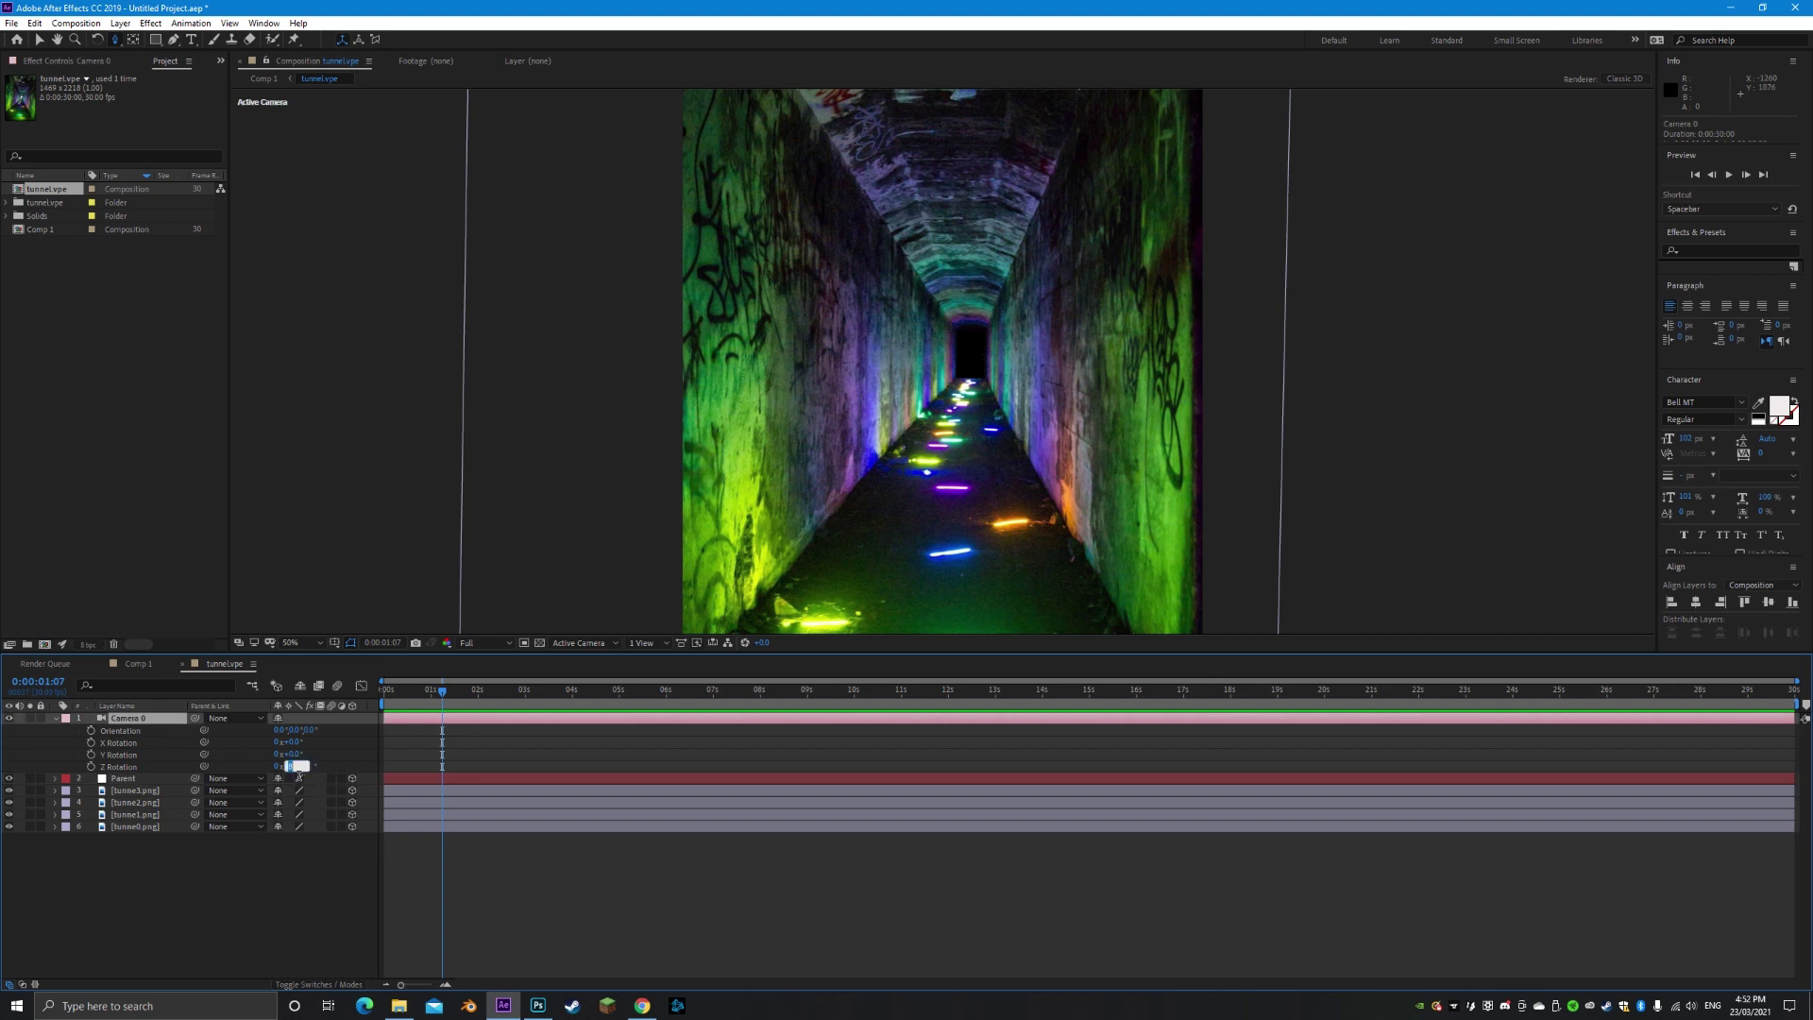
pyautogui.write('0')
pyautogui.press('Return')
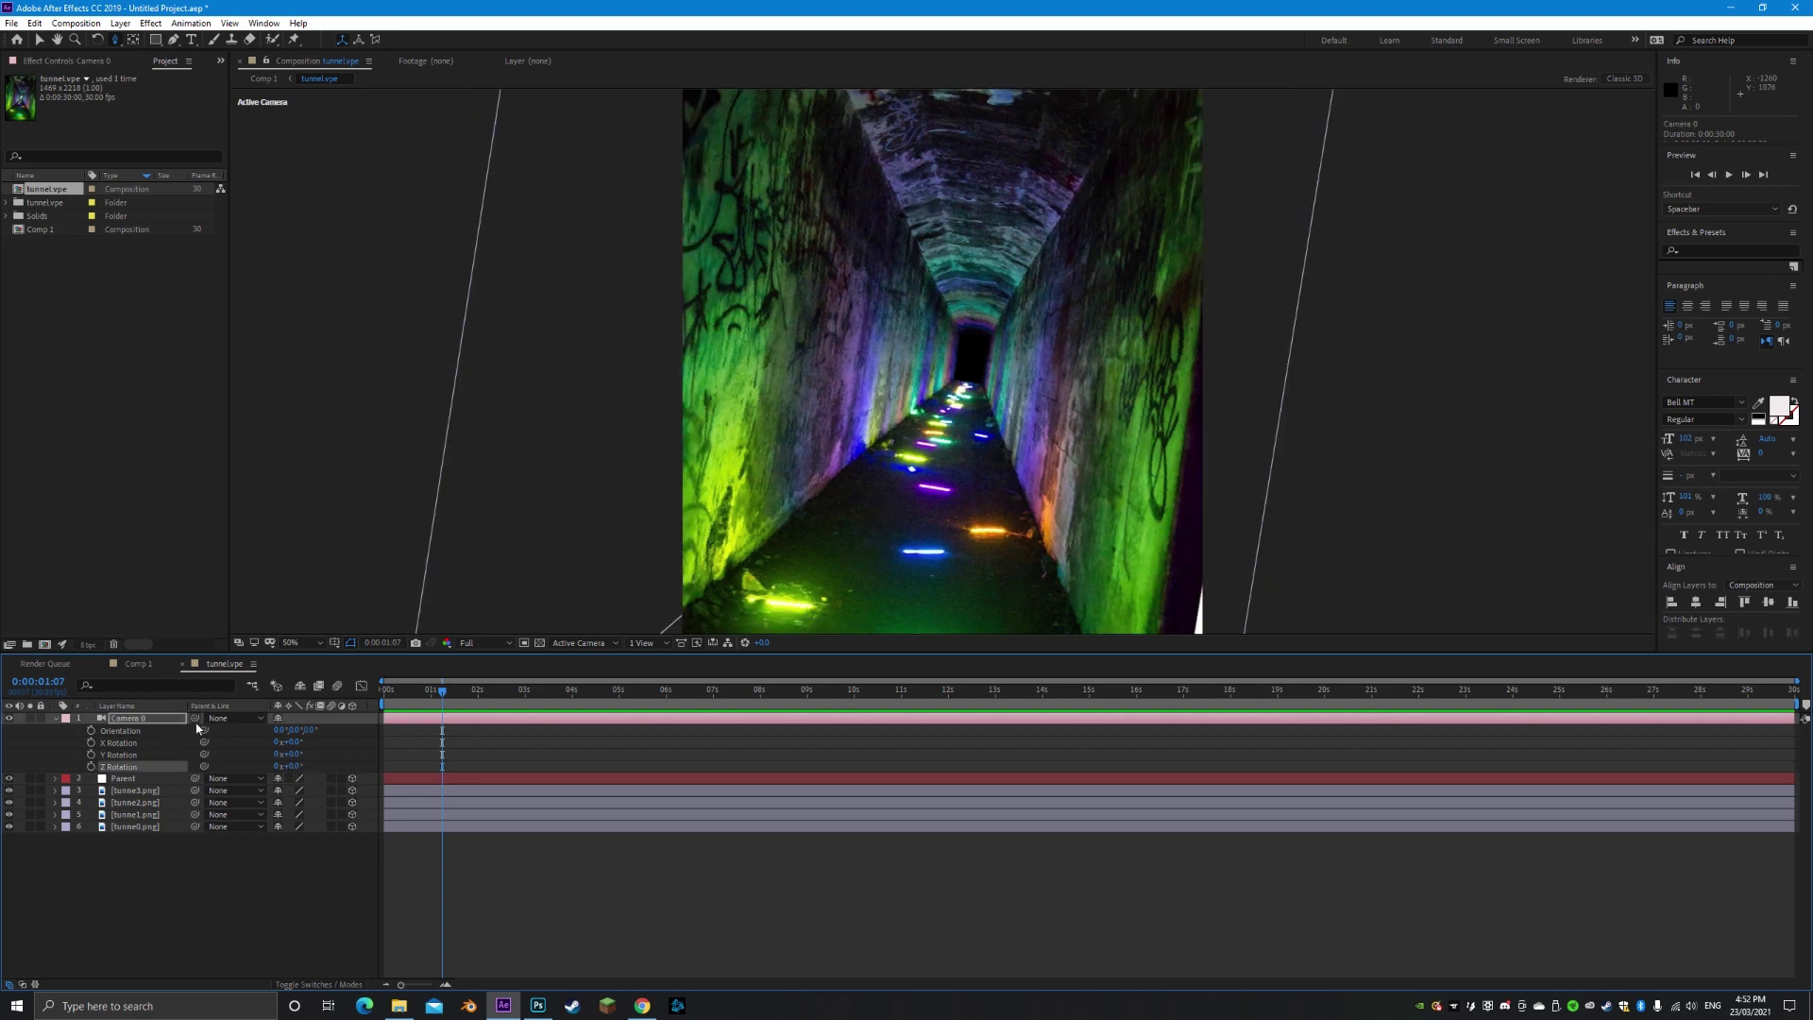
pyautogui.moveTo(161, 771); pyautogui.dragTo(164, 780)
# Rotate the Parent null on Z until the tunnel is upright, and shift its X position to about 777
pyautogui.click(175, 780)
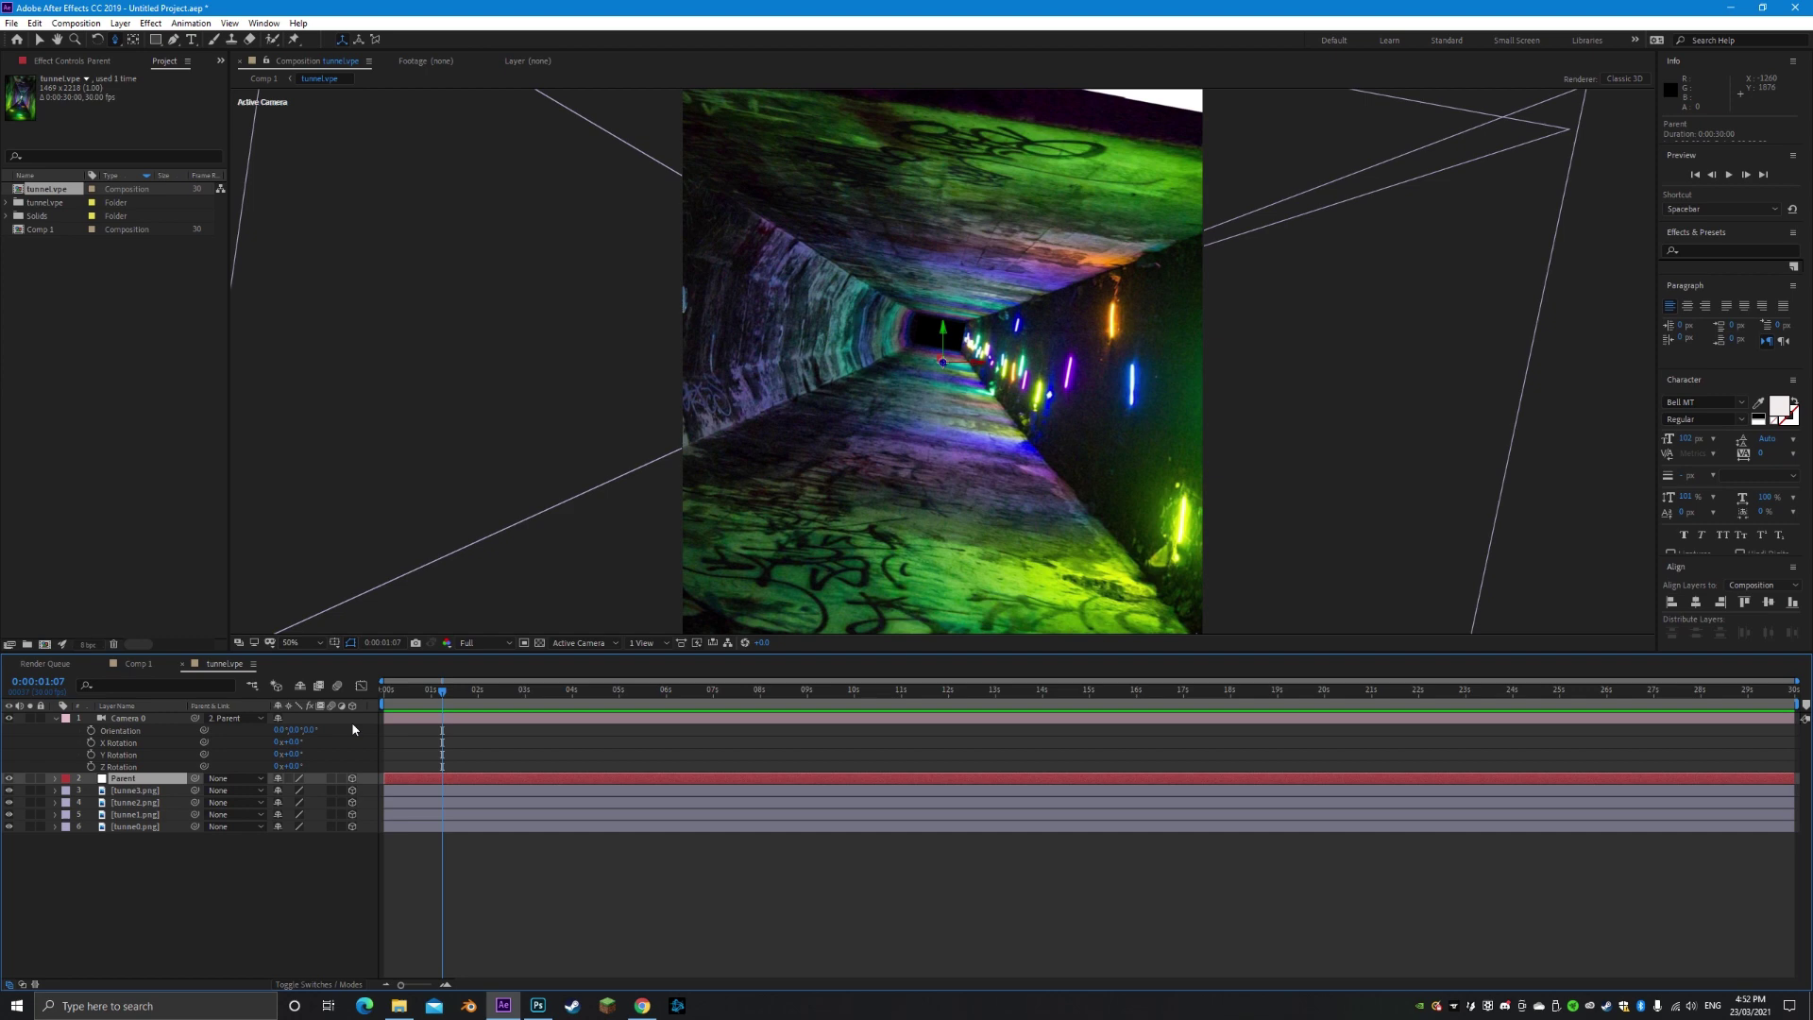
pyautogui.press('r')
pyautogui.moveTo(299, 830); pyautogui.dragTo(244, 829)
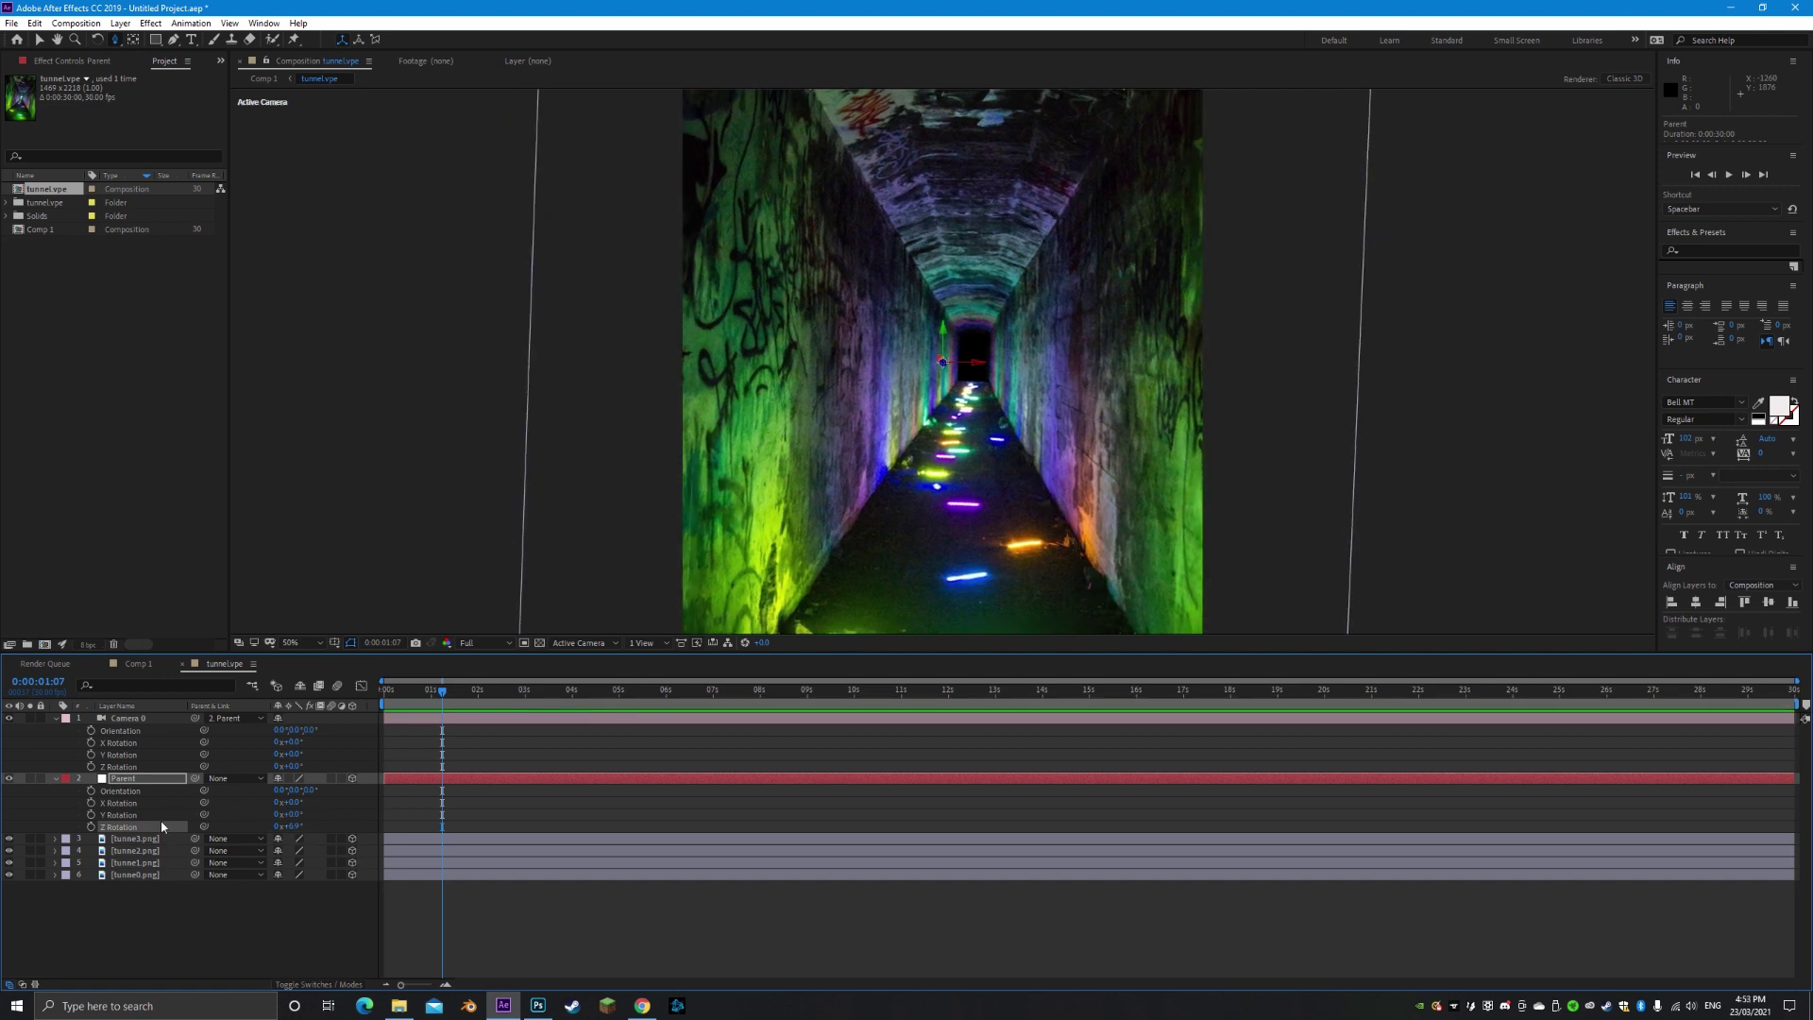
pyautogui.press('p')
pyautogui.moveTo(277, 790); pyautogui.dragTo(317, 791)
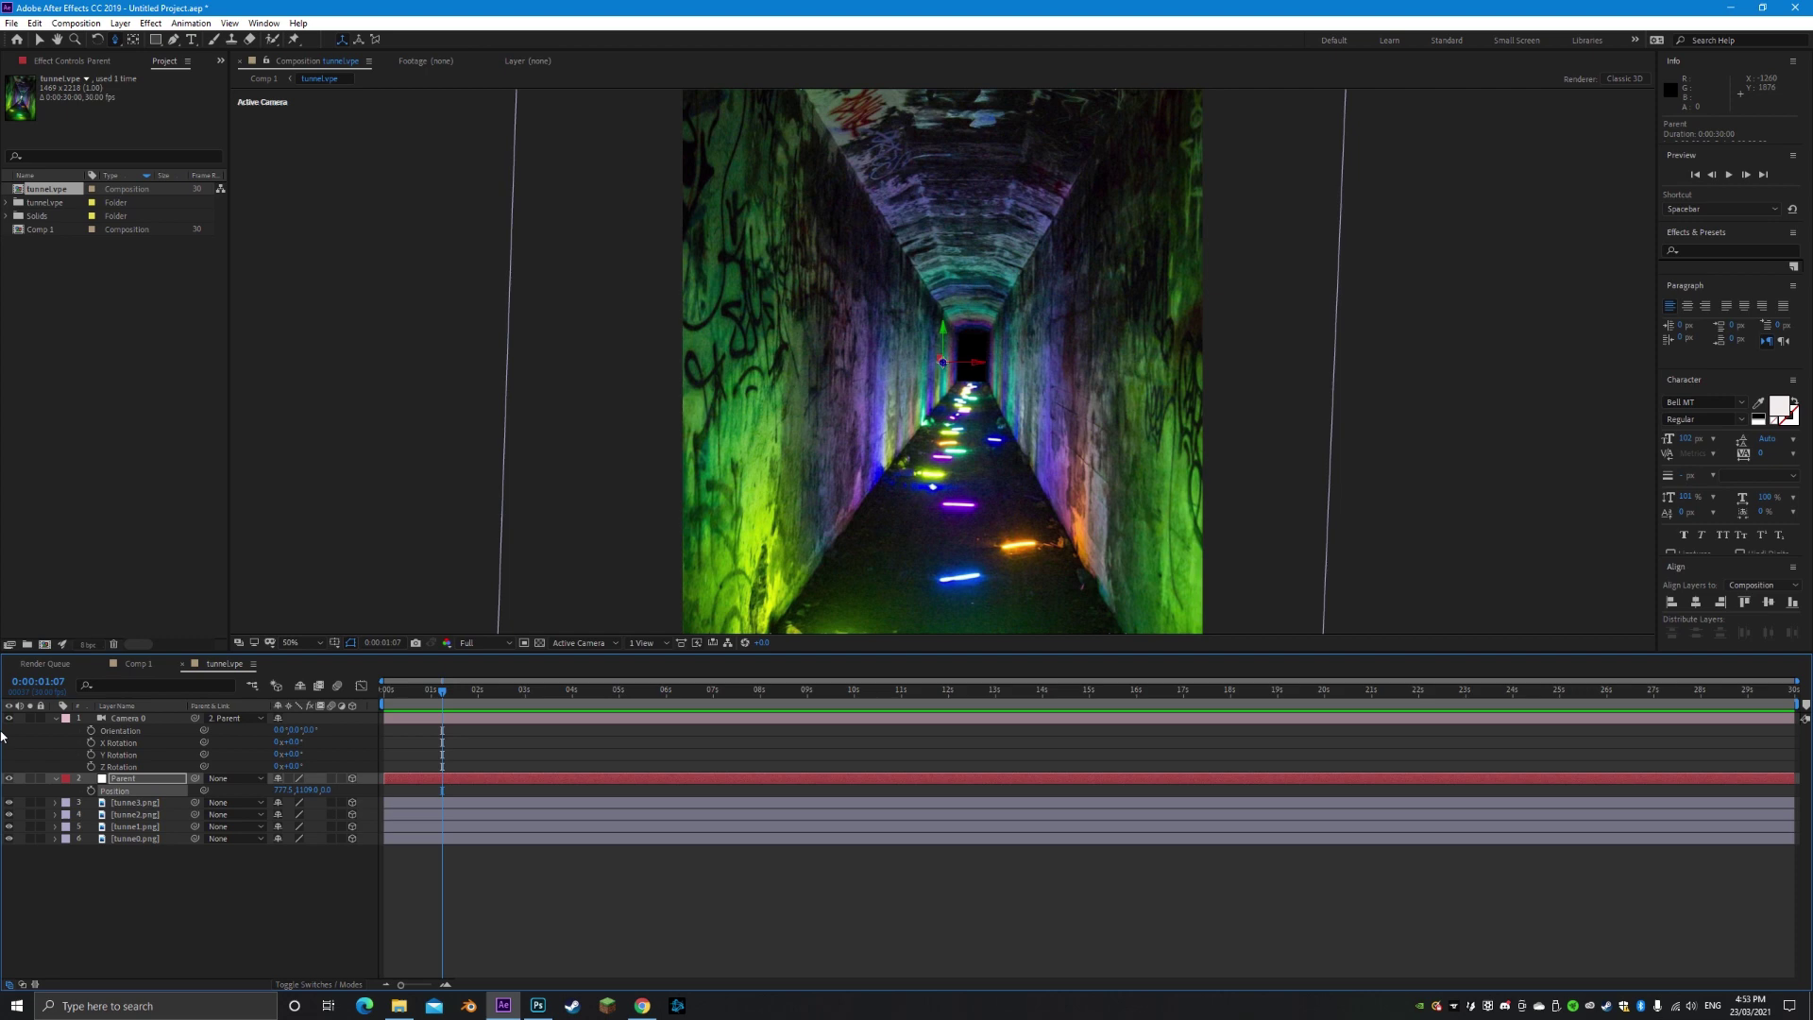
# Bring the green-screen clip 2.mov from the Masks folder into the tunnel.vpe timeline as the top layer
pyautogui.click(398, 1005)
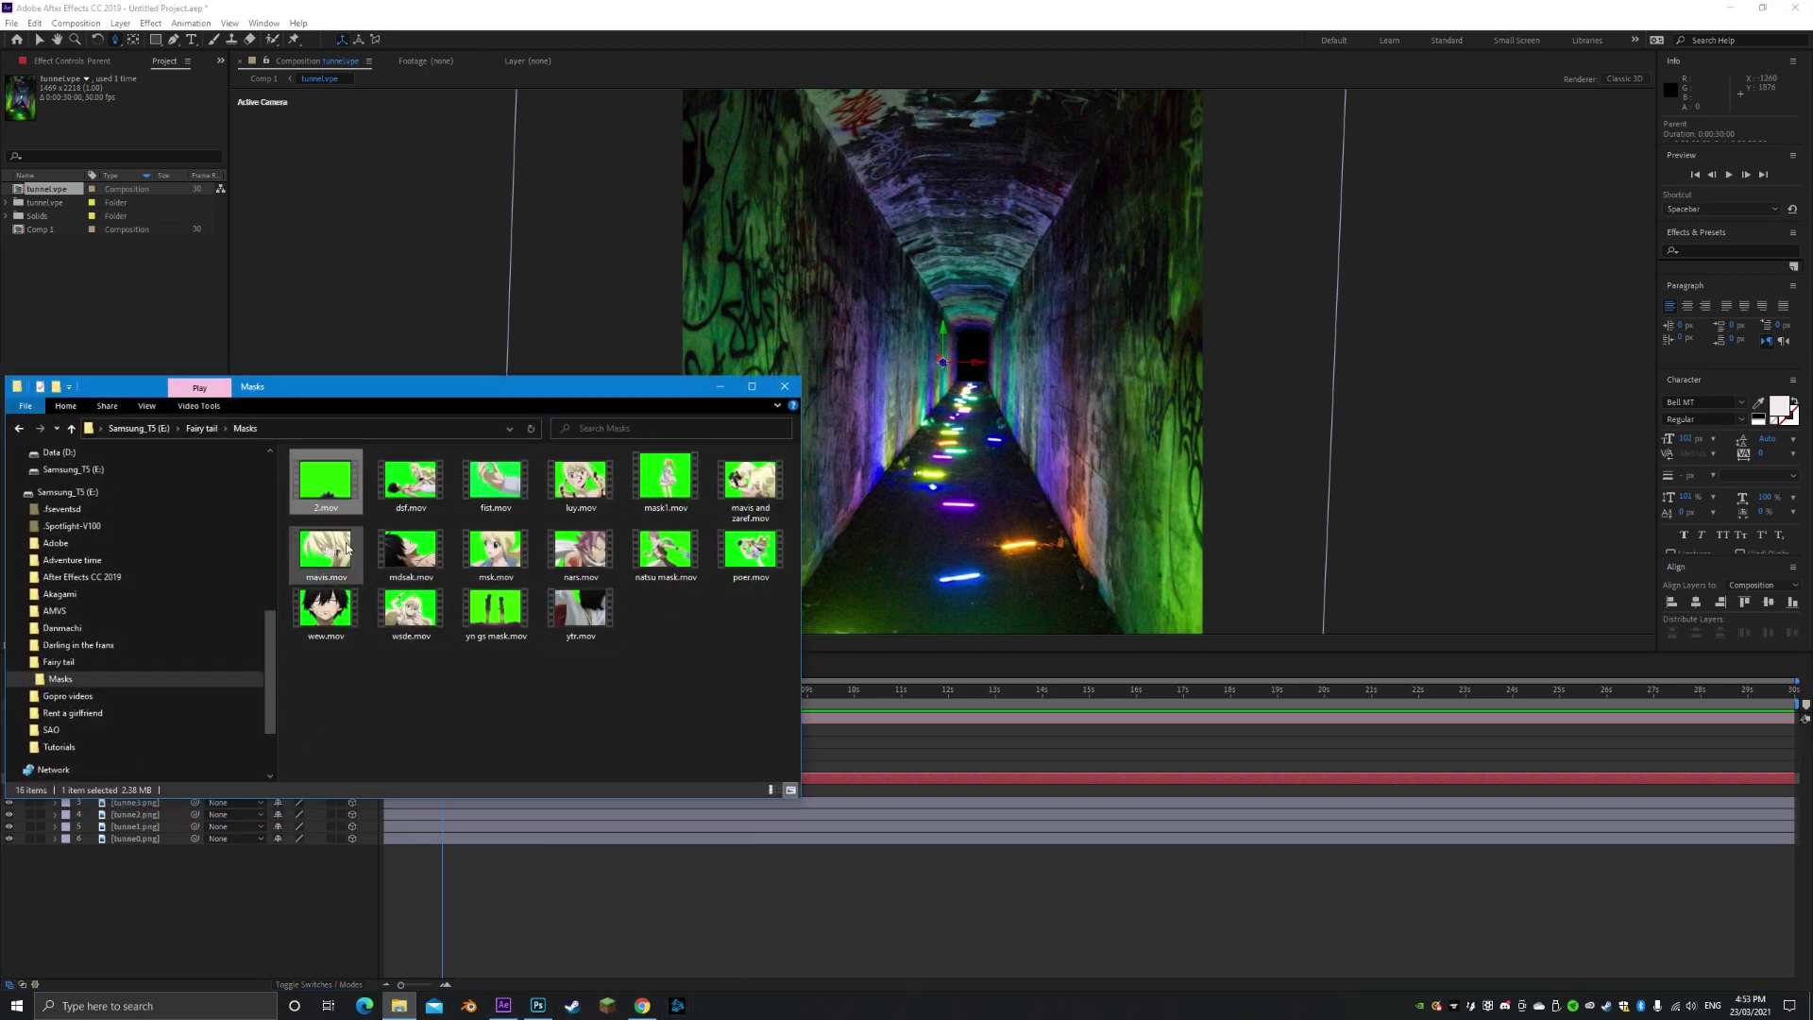
pyautogui.moveTo(332, 495); pyautogui.dragTo(937, 907)
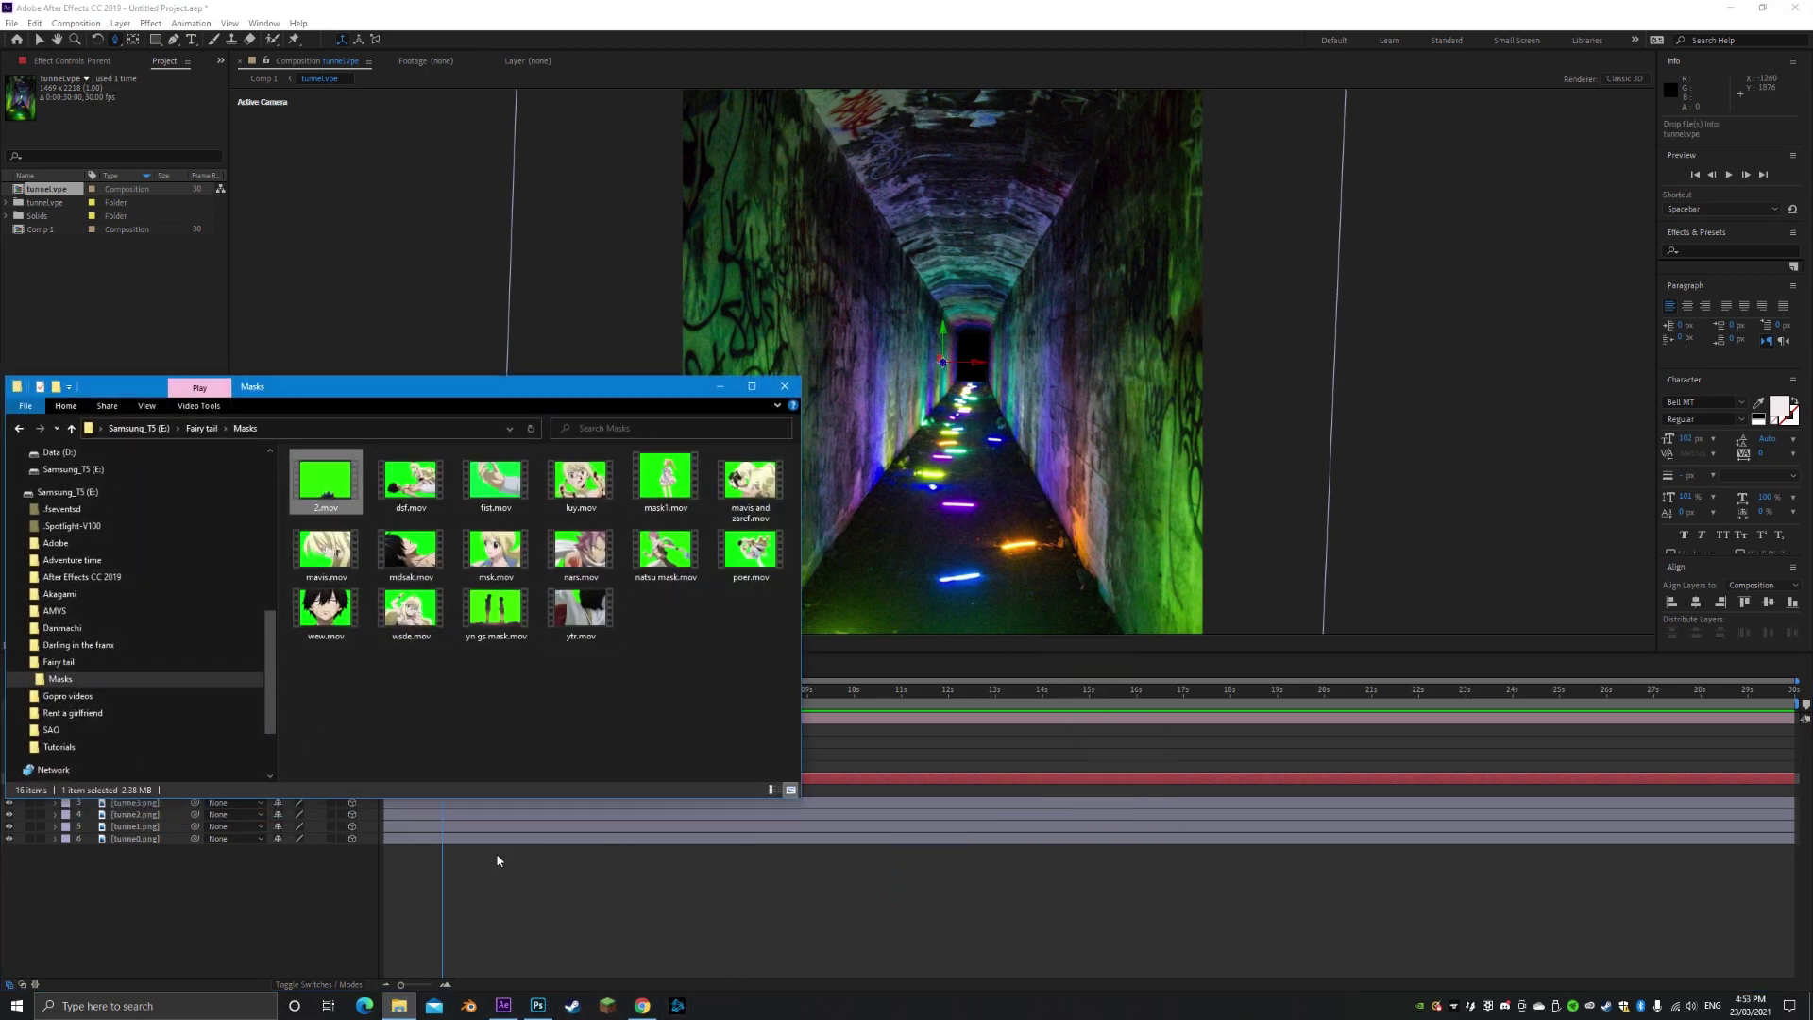
pyautogui.click(648, 800)
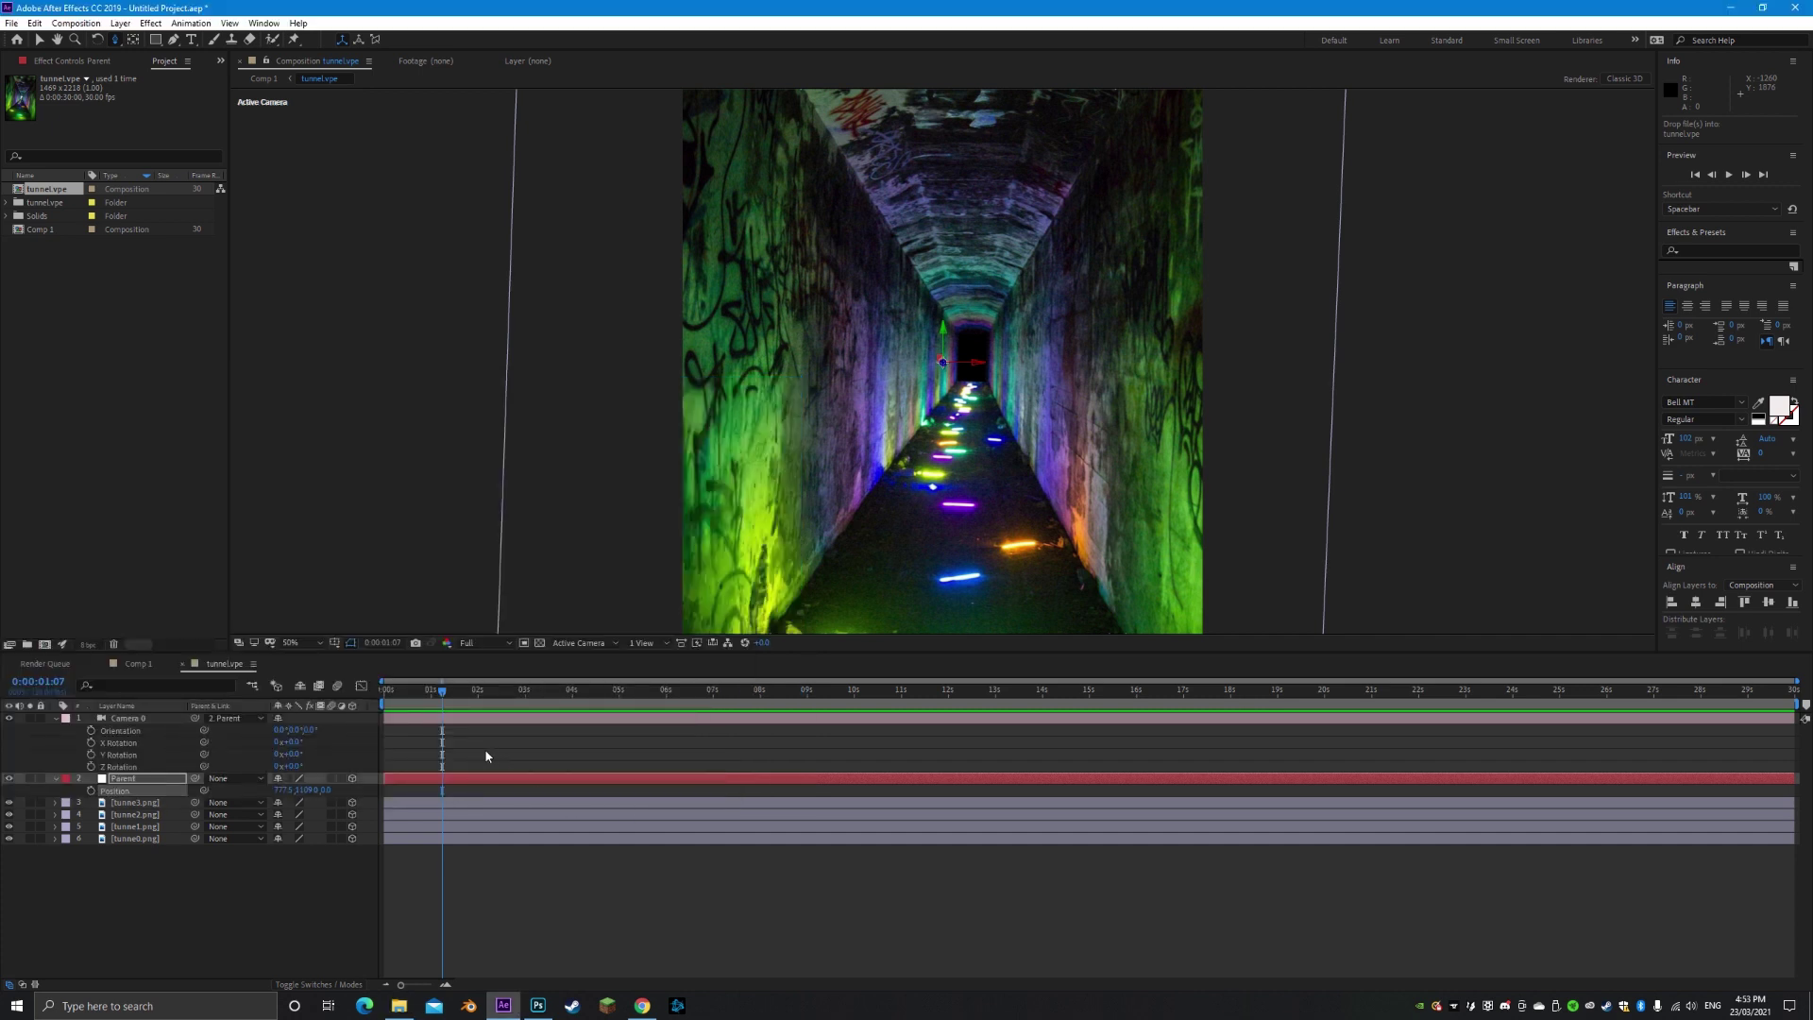
pyautogui.moveTo(487, 756); pyautogui.dragTo(490, 752)
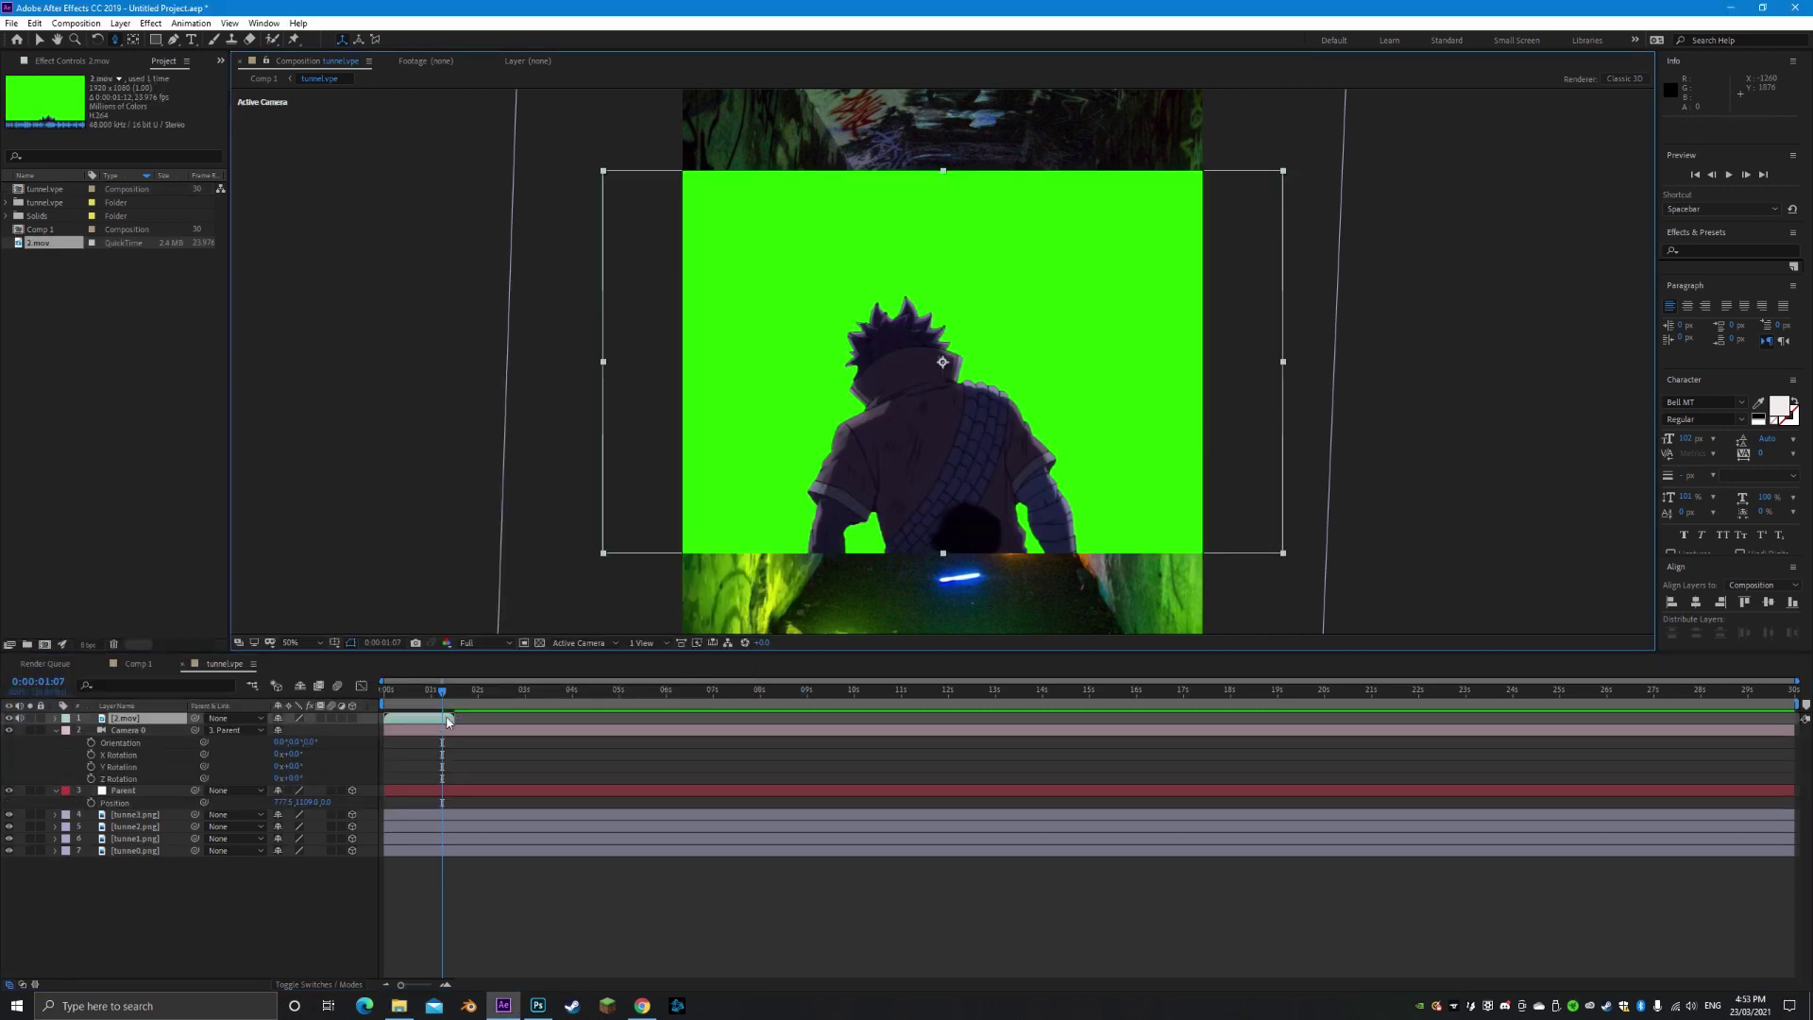
# Apply Keylight (1.2) to the 2.mov layer and sample its green background as the Screen Colour
pyautogui.hotkey('ctrl', 'space')
pyautogui.write('key')
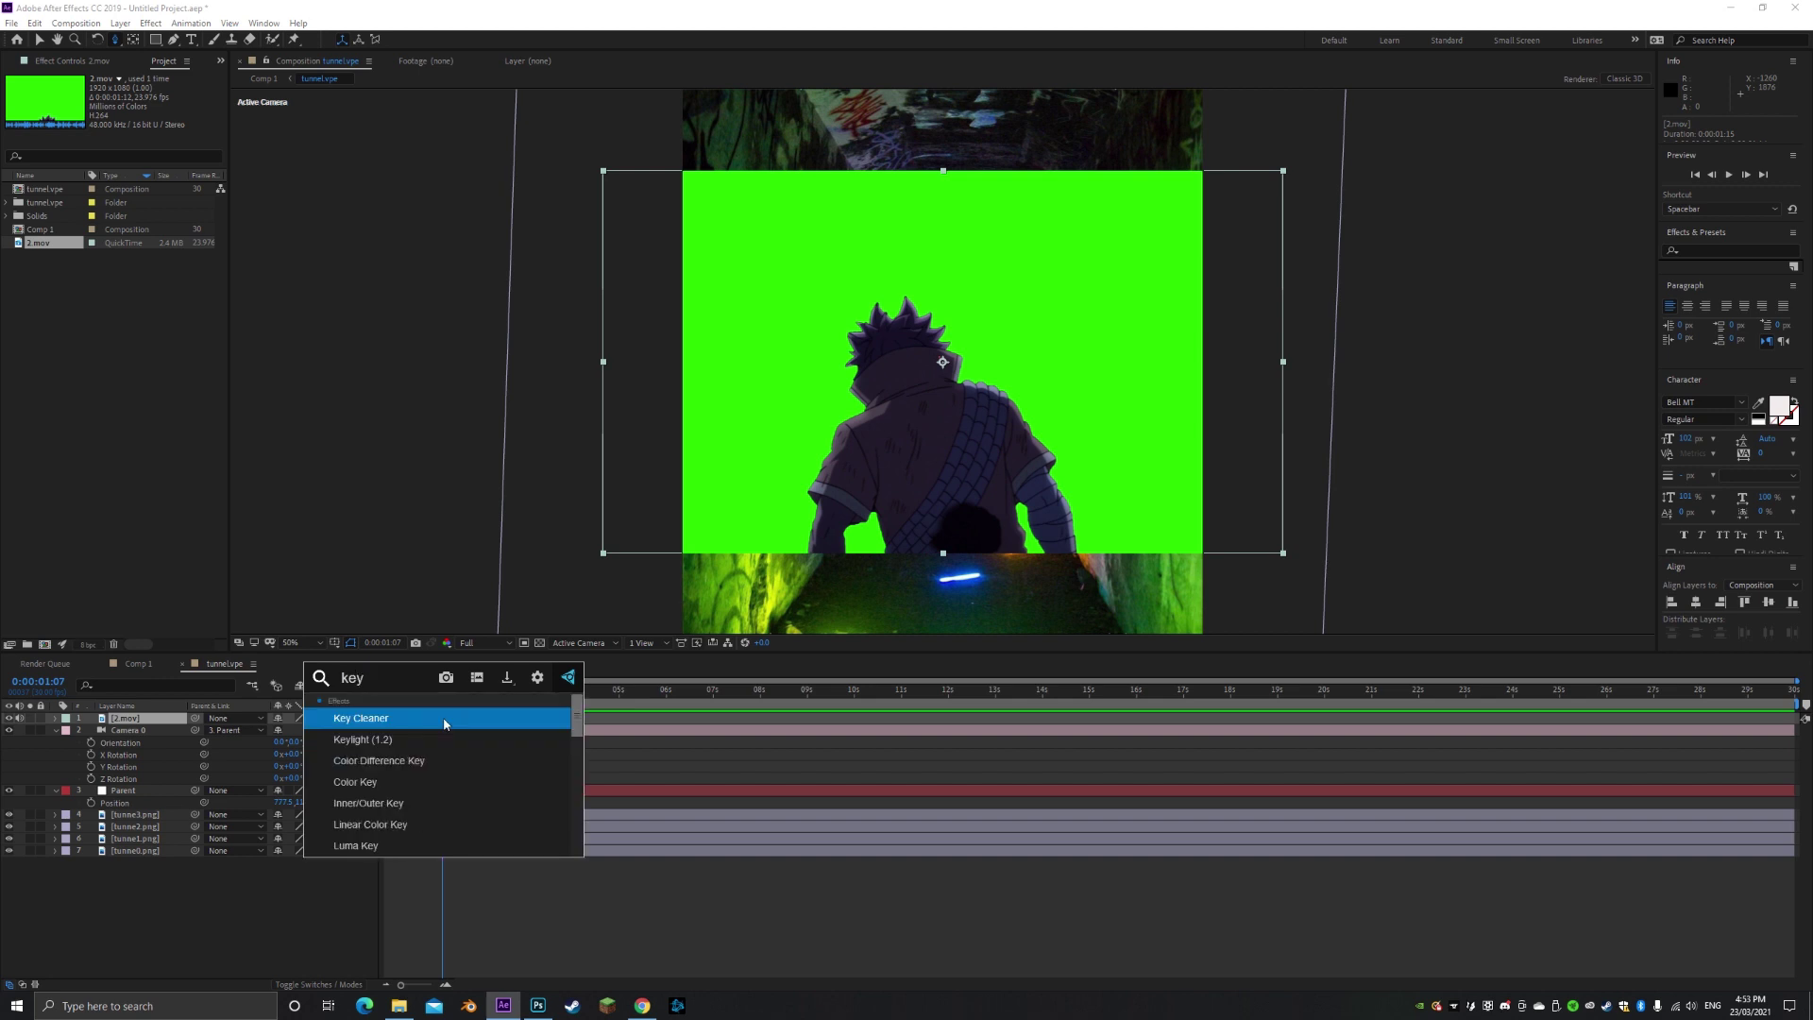
pyautogui.click(442, 739)
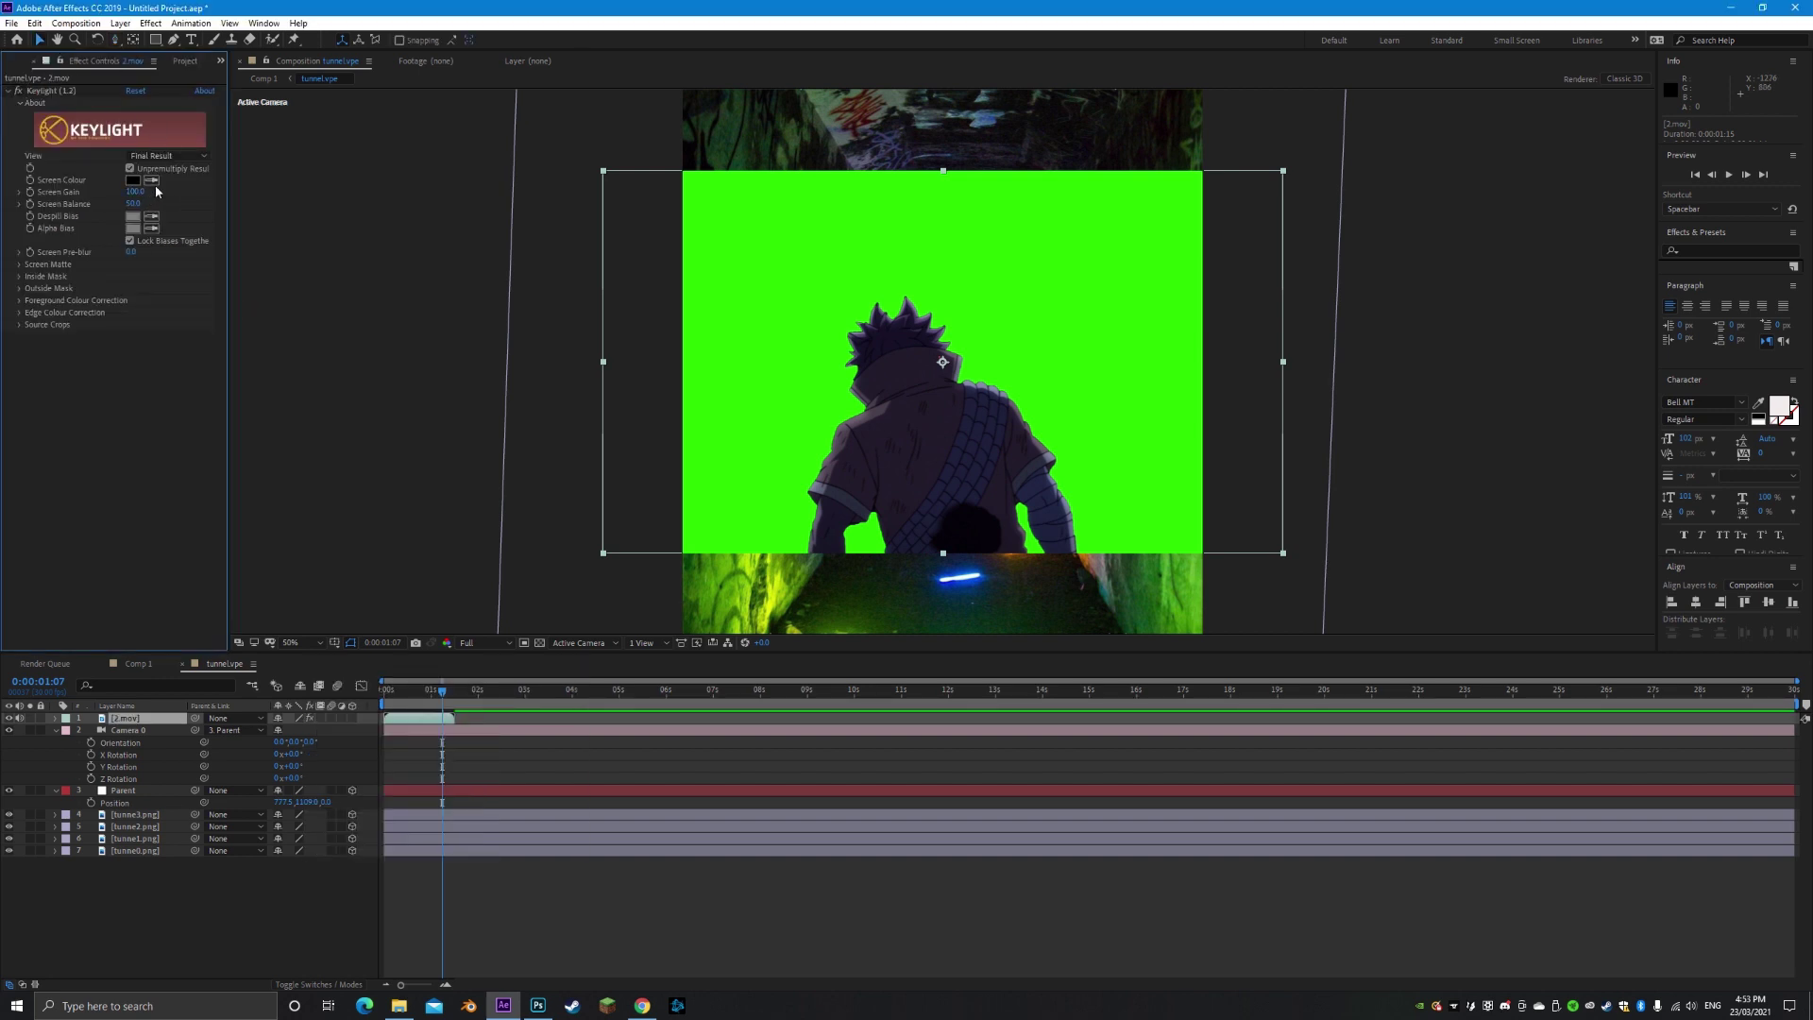
pyautogui.click(693, 265)
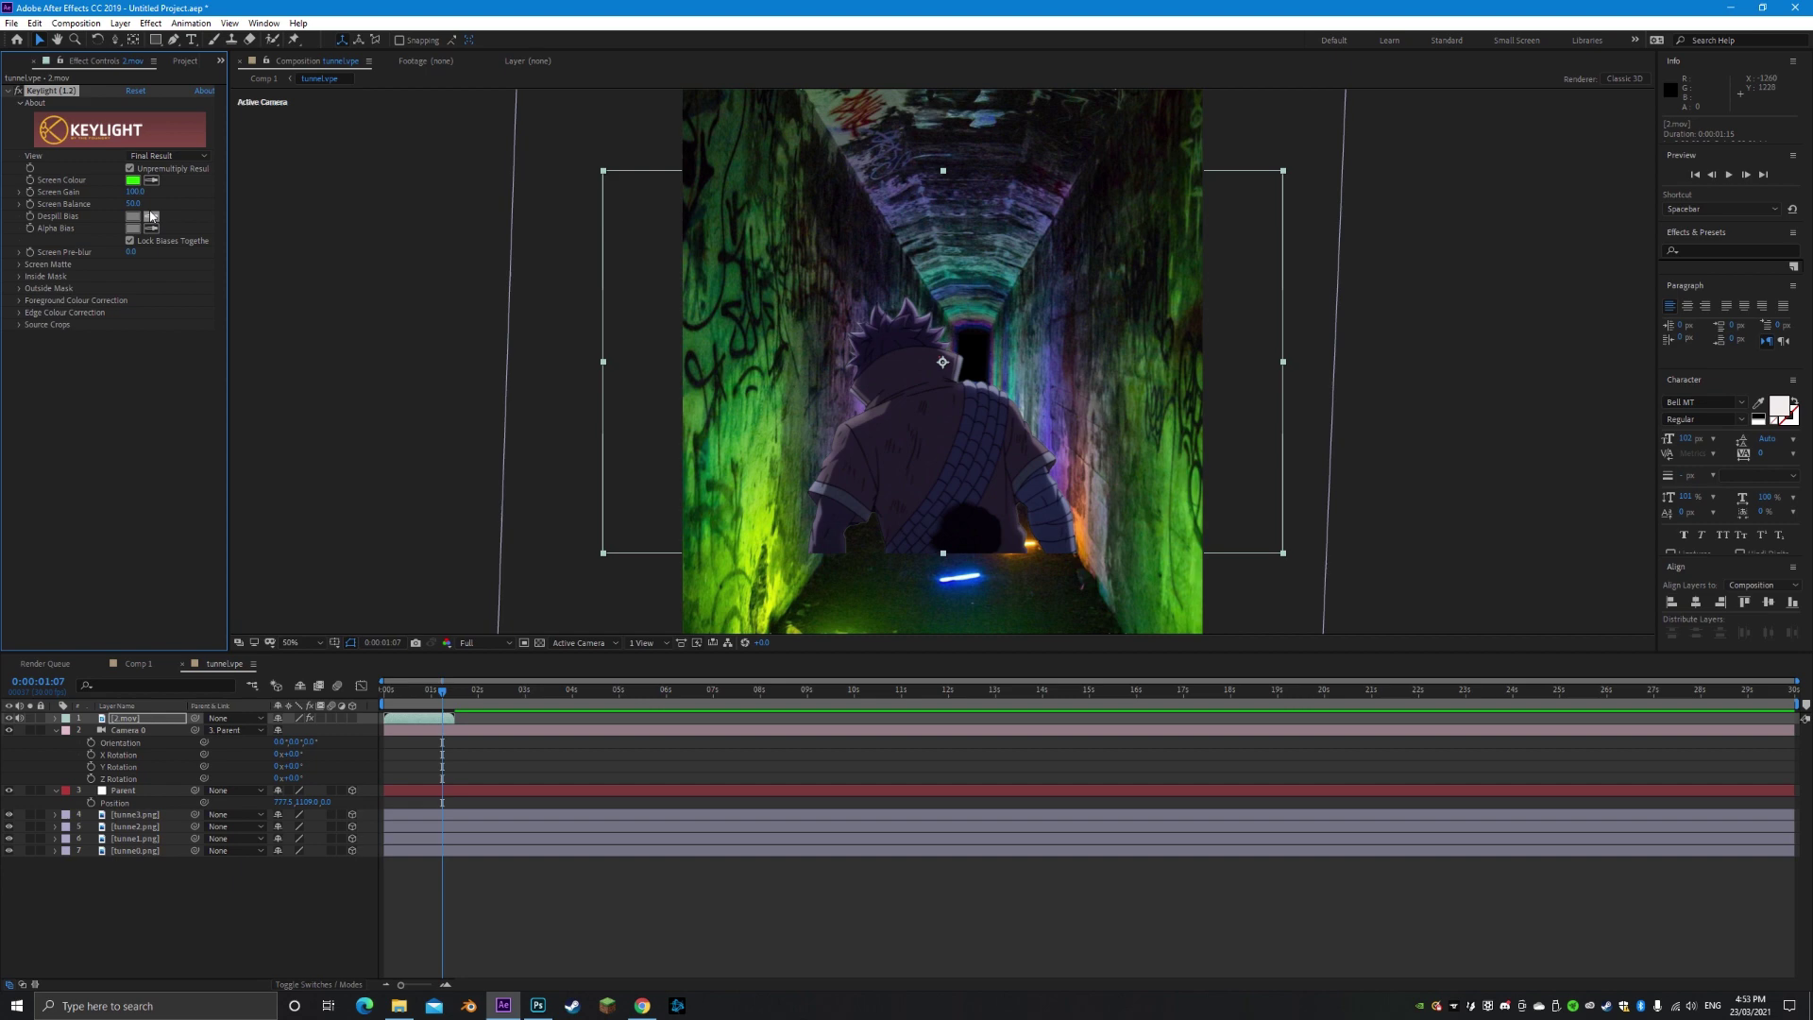
# Shift the 2.mov clip slightly earlier in the timeline and make it a 3D layer
pyautogui.moveTo(388, 723); pyautogui.dragTo(383, 722)
pyautogui.click(353, 718)
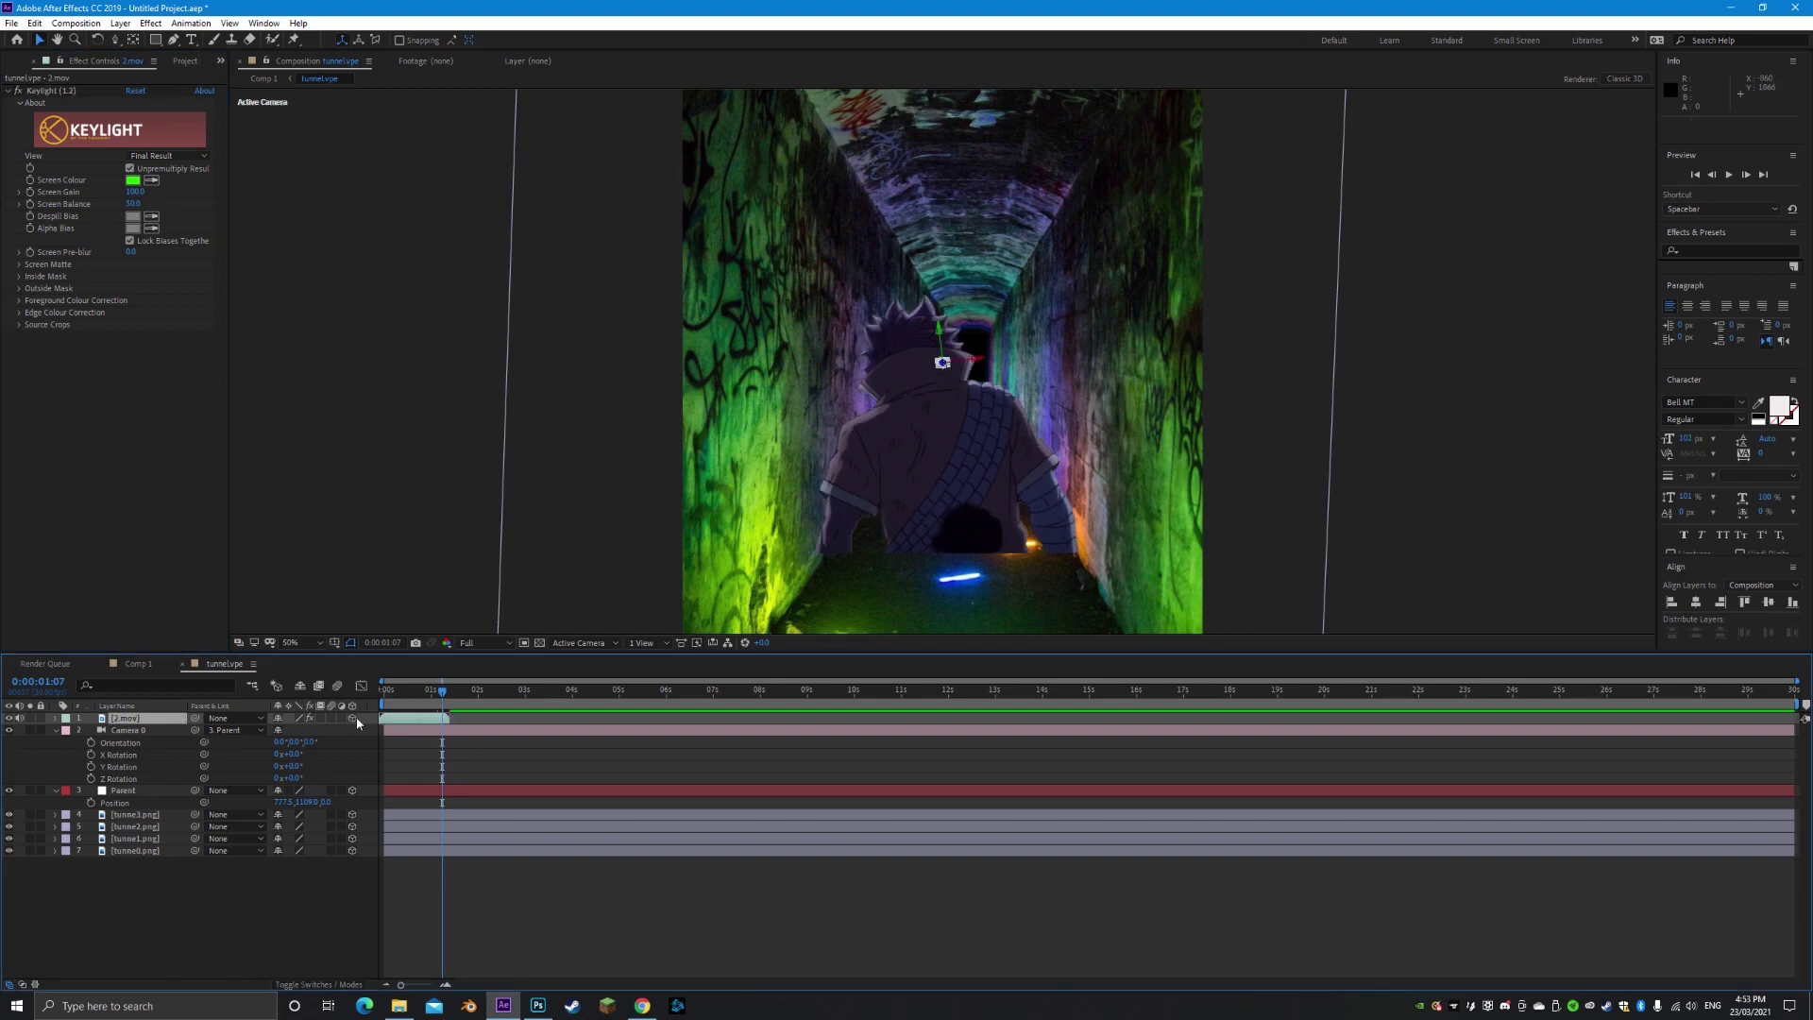
pyautogui.press('z')
pyautogui.click(960, 364)
pyautogui.click(960, 365)
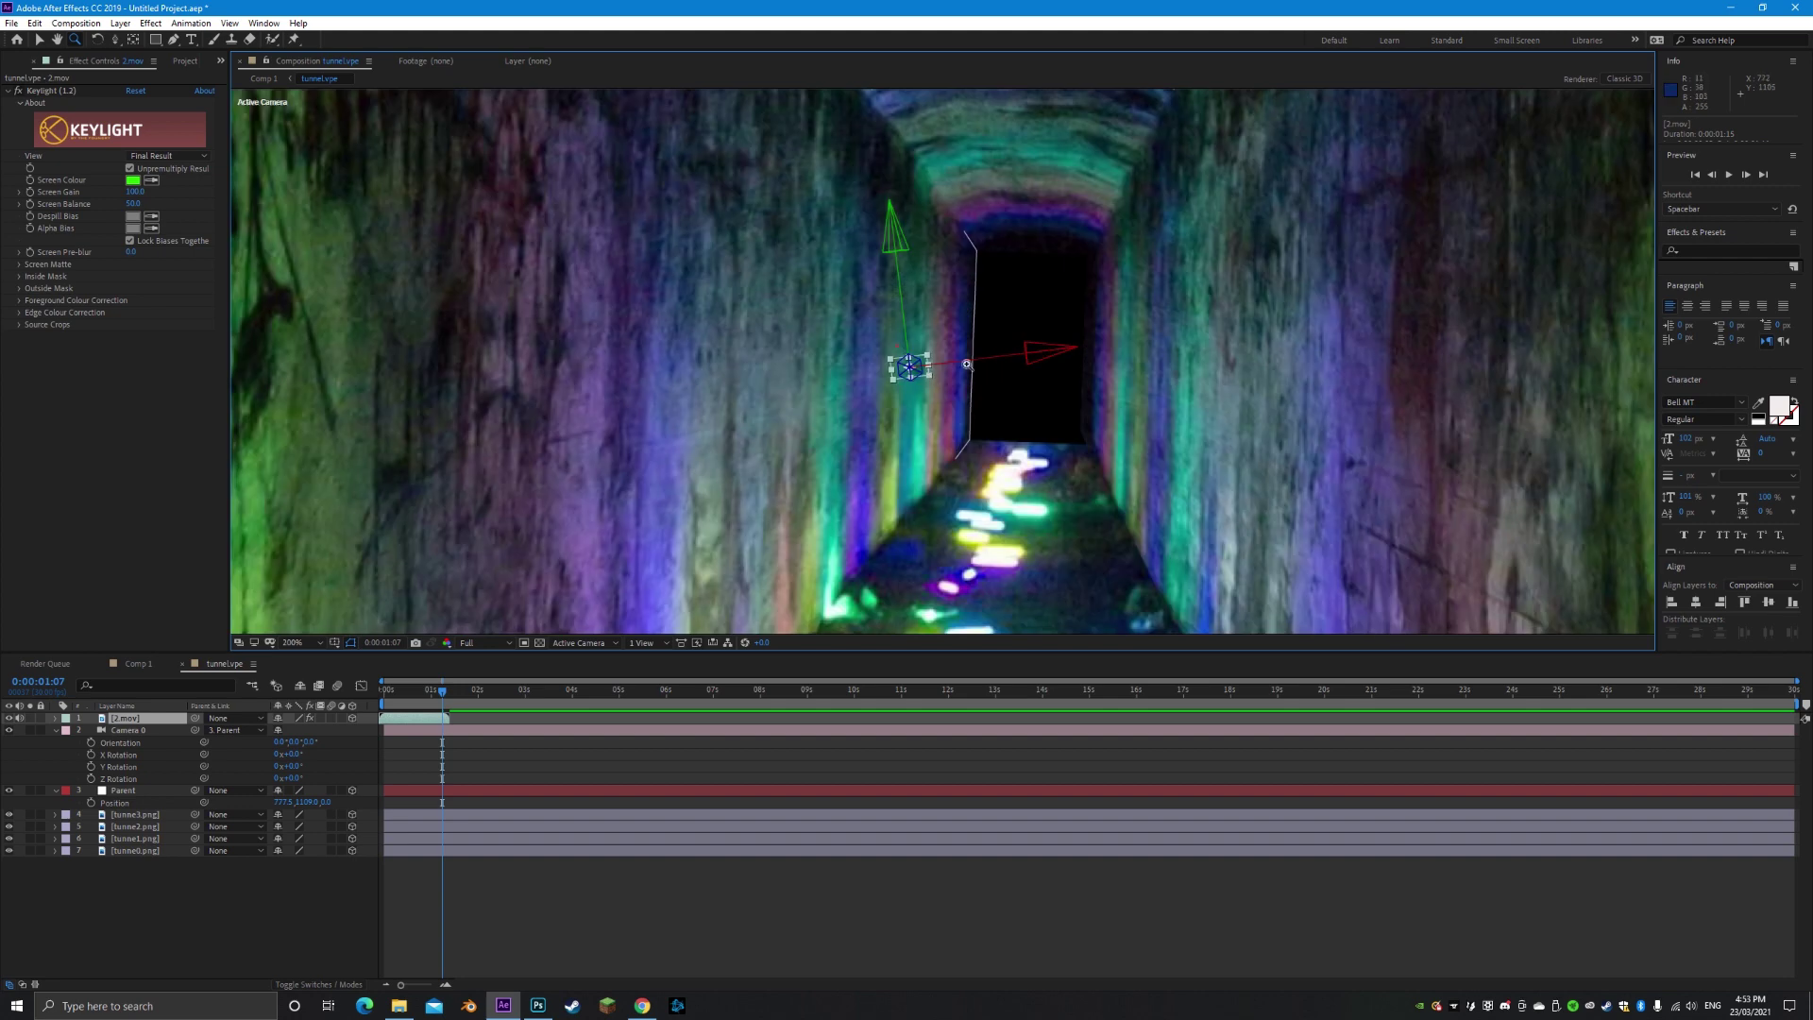
pyautogui.scroll(-6, 983, 360)
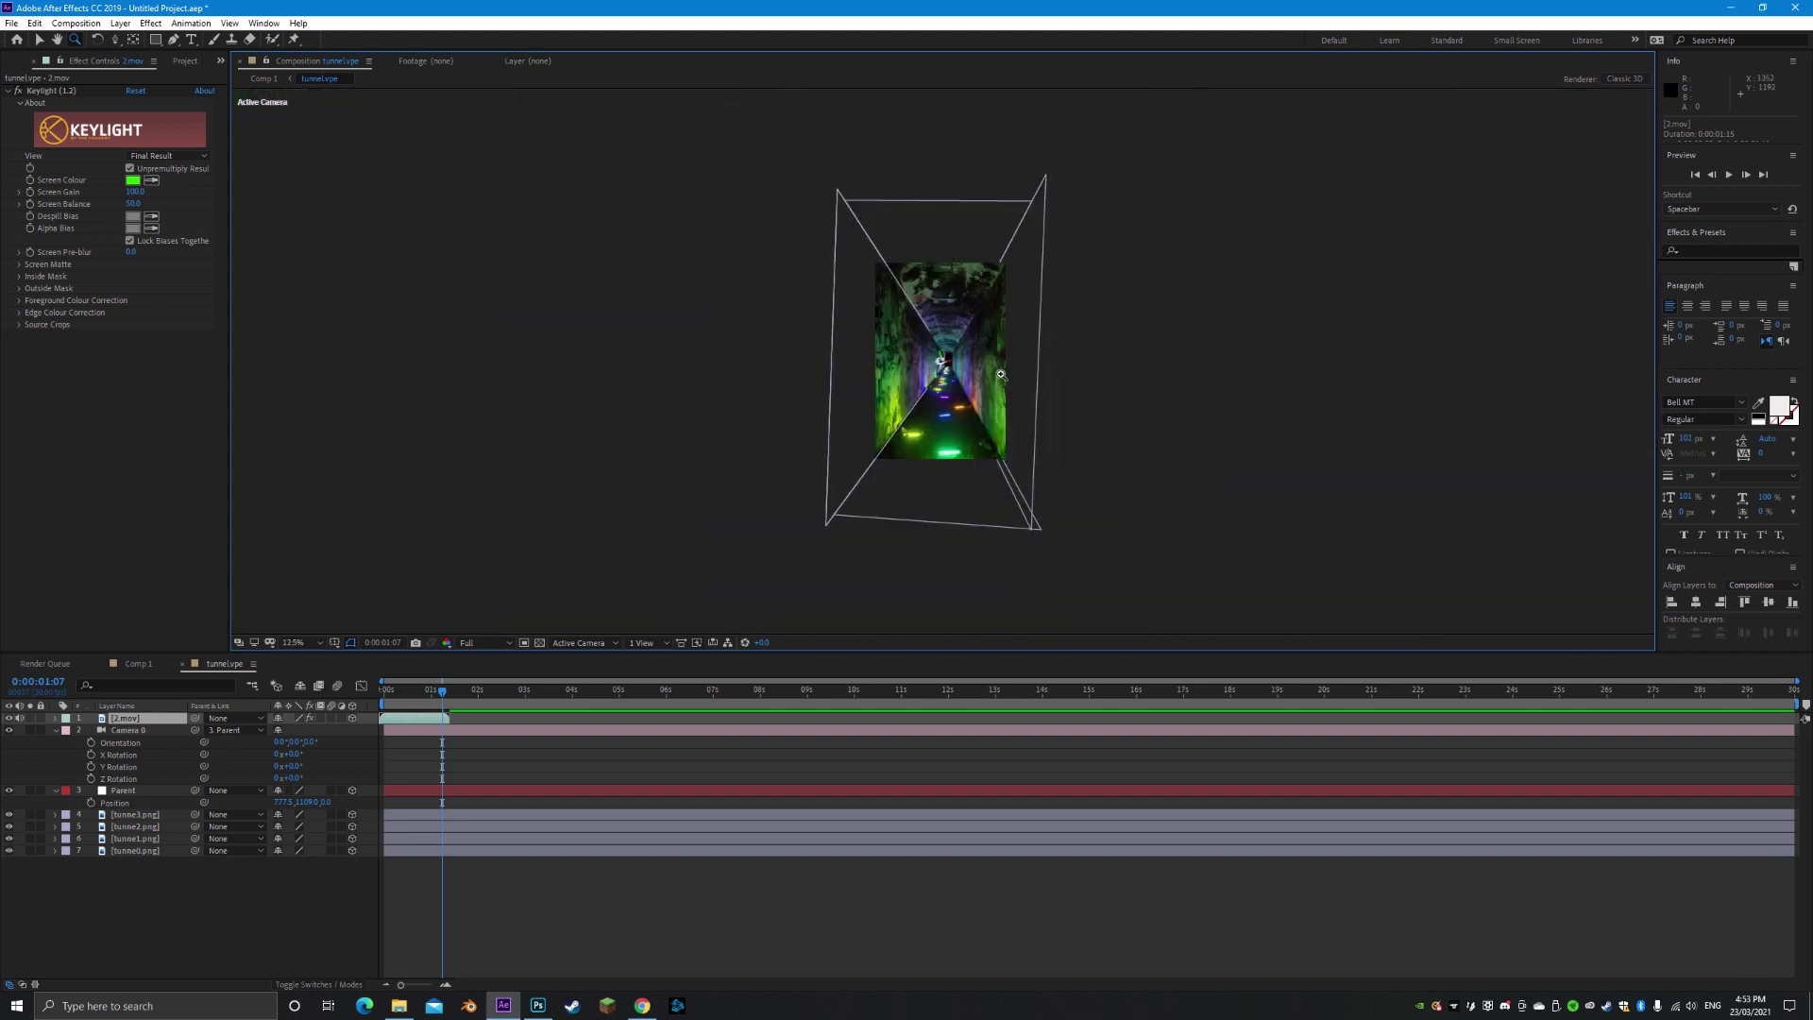
pyautogui.press('v')
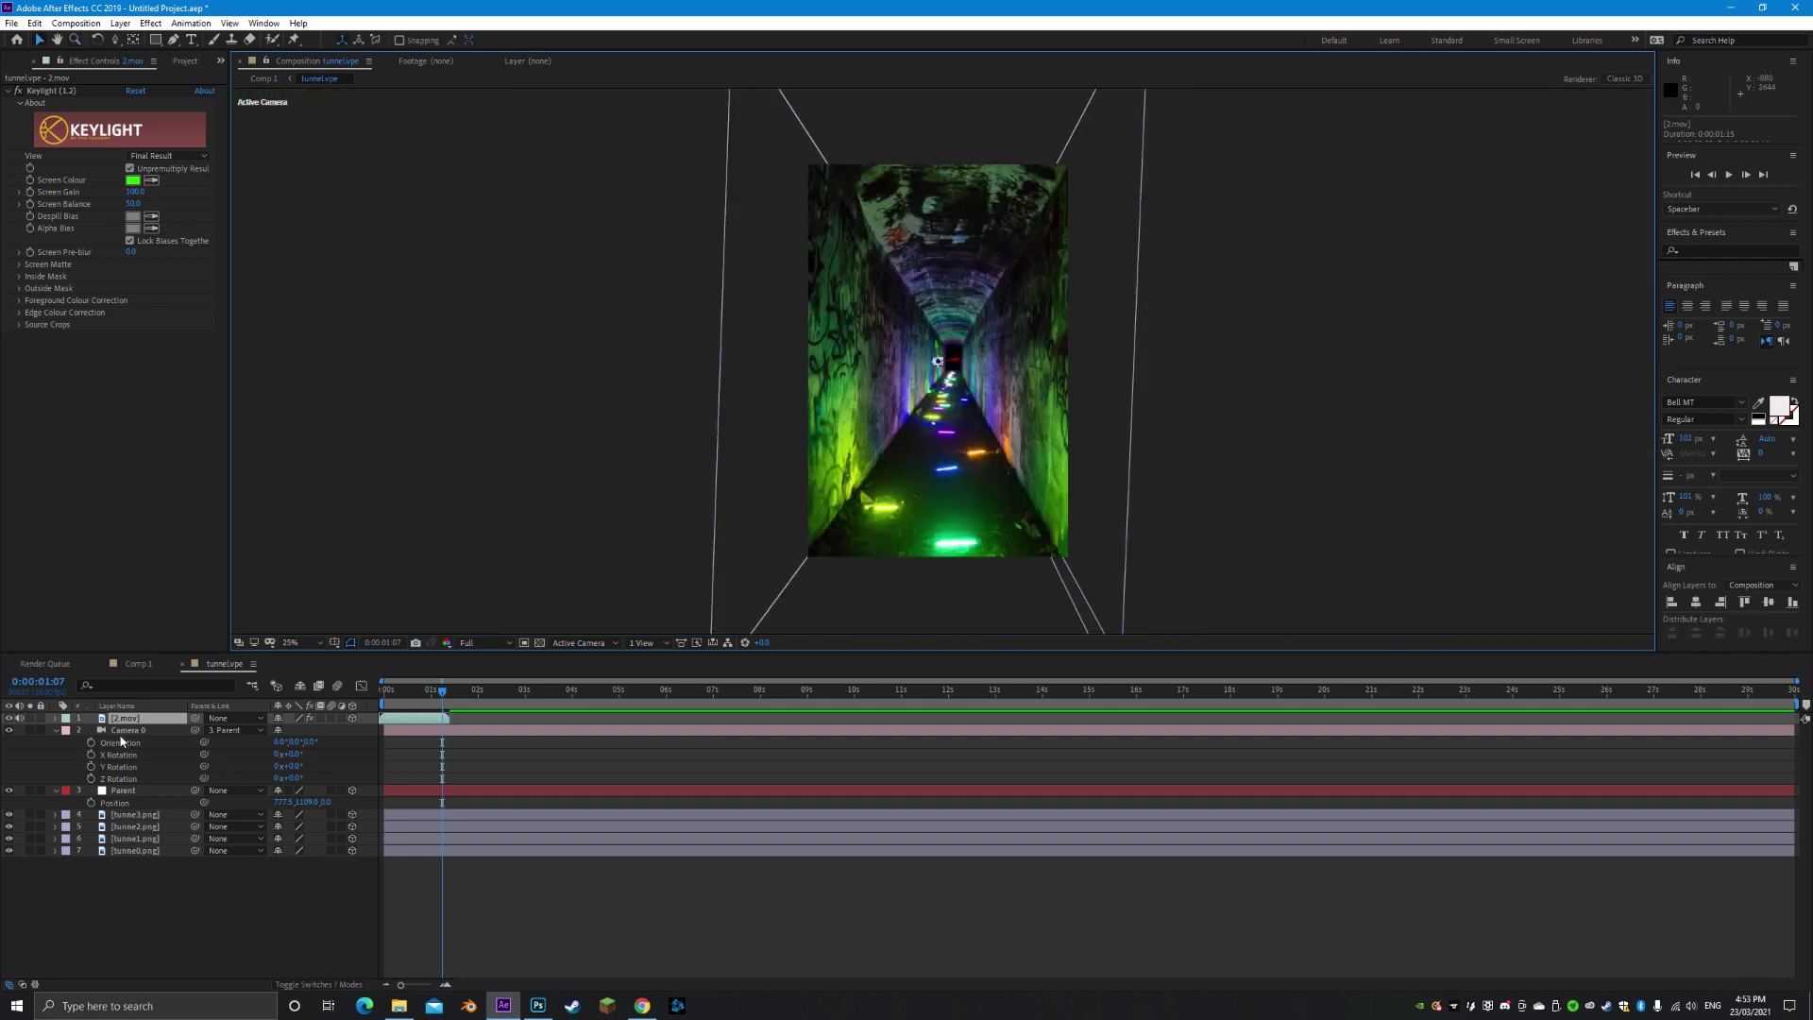
# Copy the position of Camera 0 onto the 2.mov layer so the clip sits at the camera
pyautogui.click(128, 731)
pyautogui.press('p')
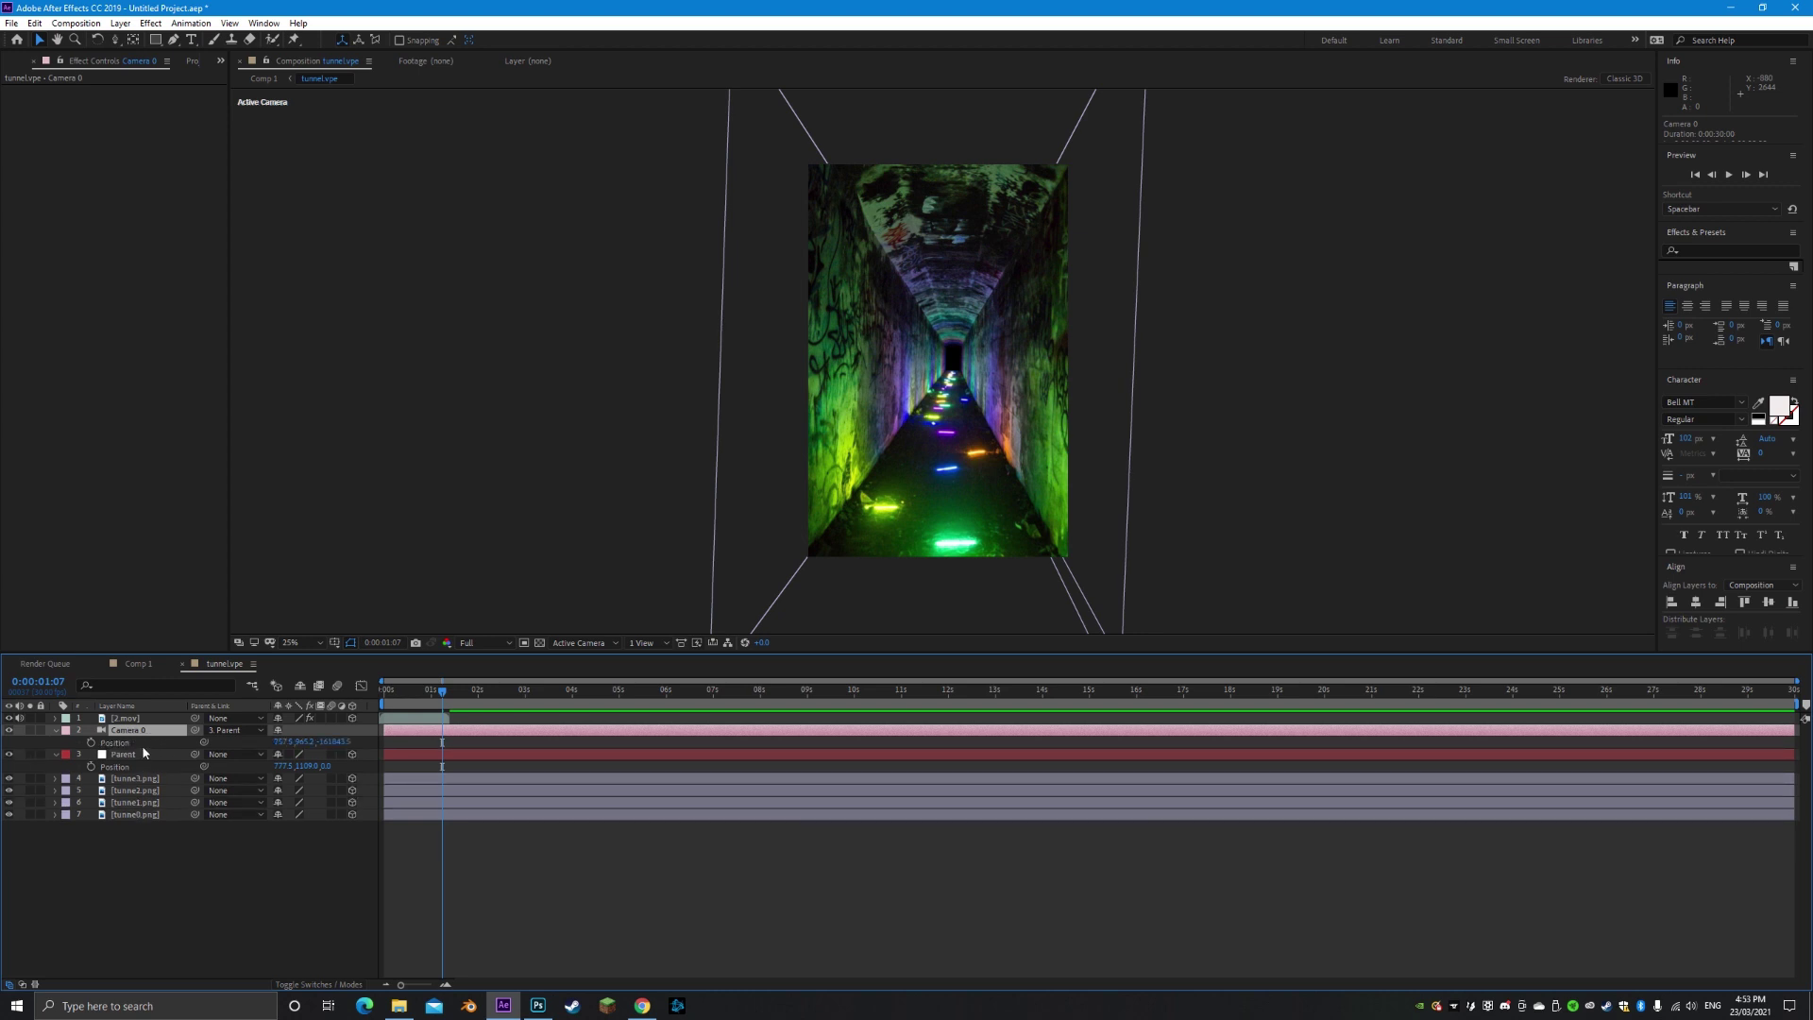
pyautogui.click(138, 744)
pyautogui.click(141, 720)
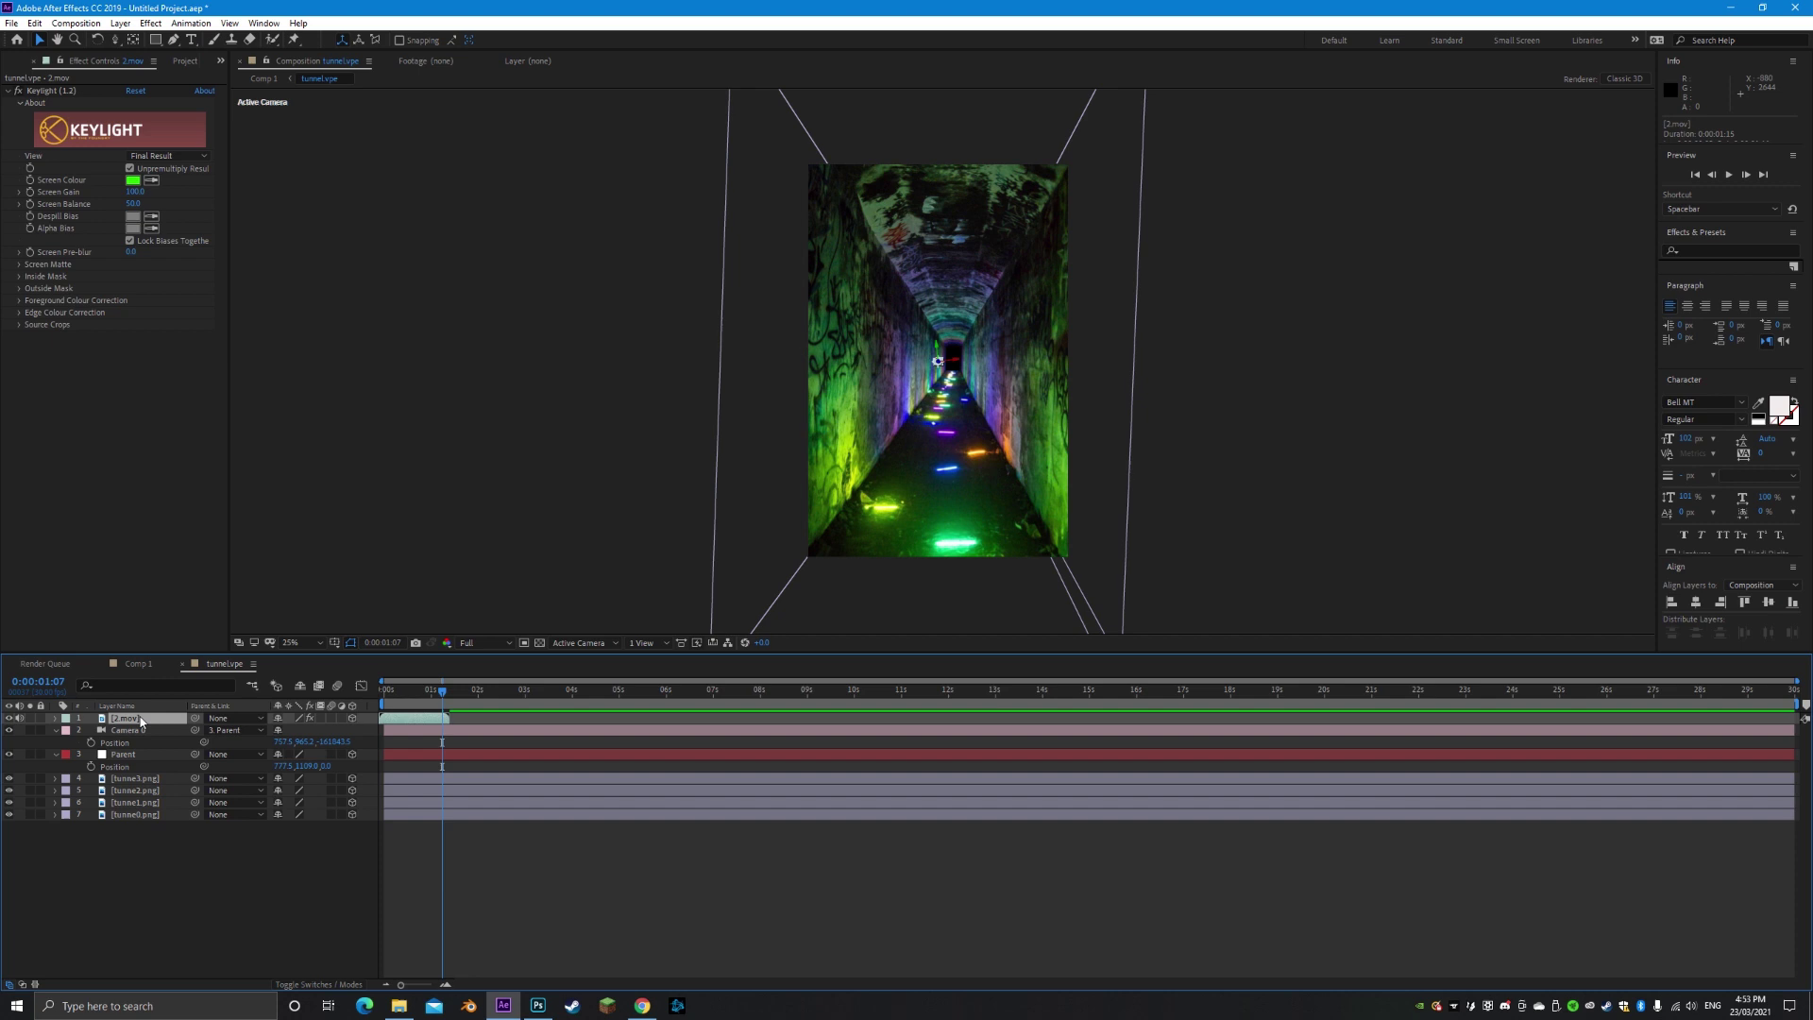
pyautogui.press('p')
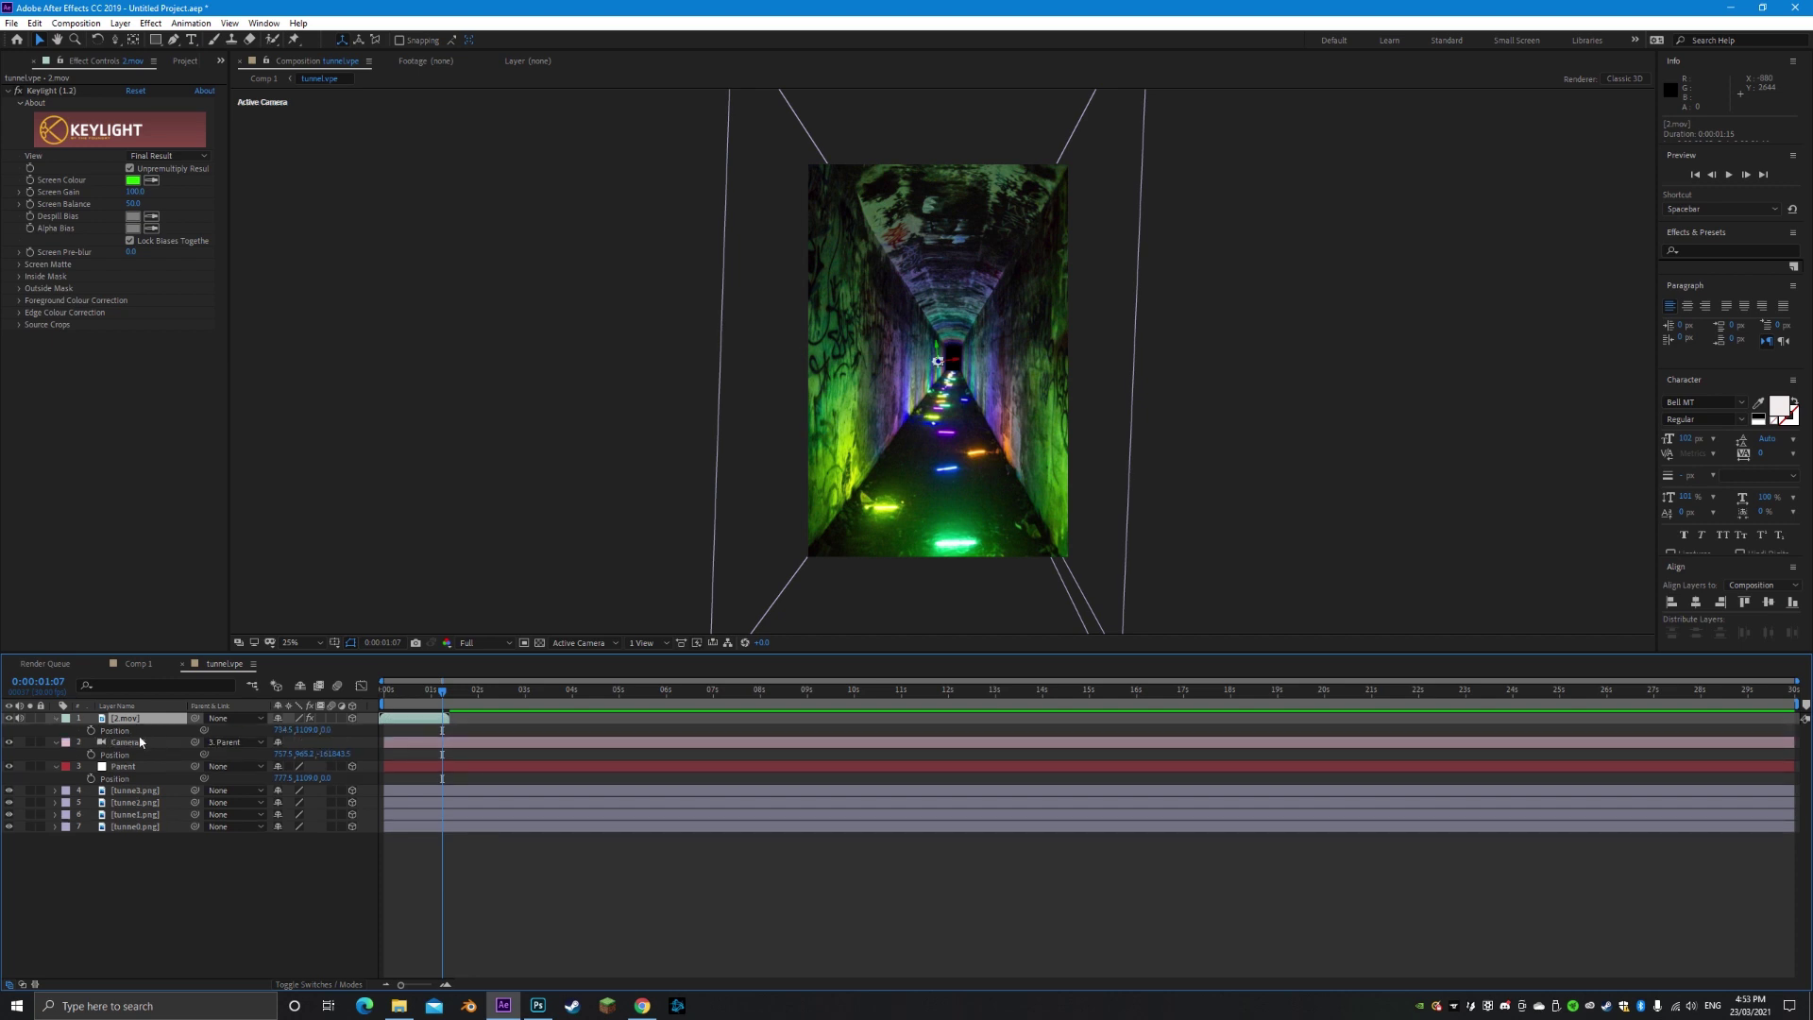
pyautogui.click(138, 732)
pyautogui.press('u')
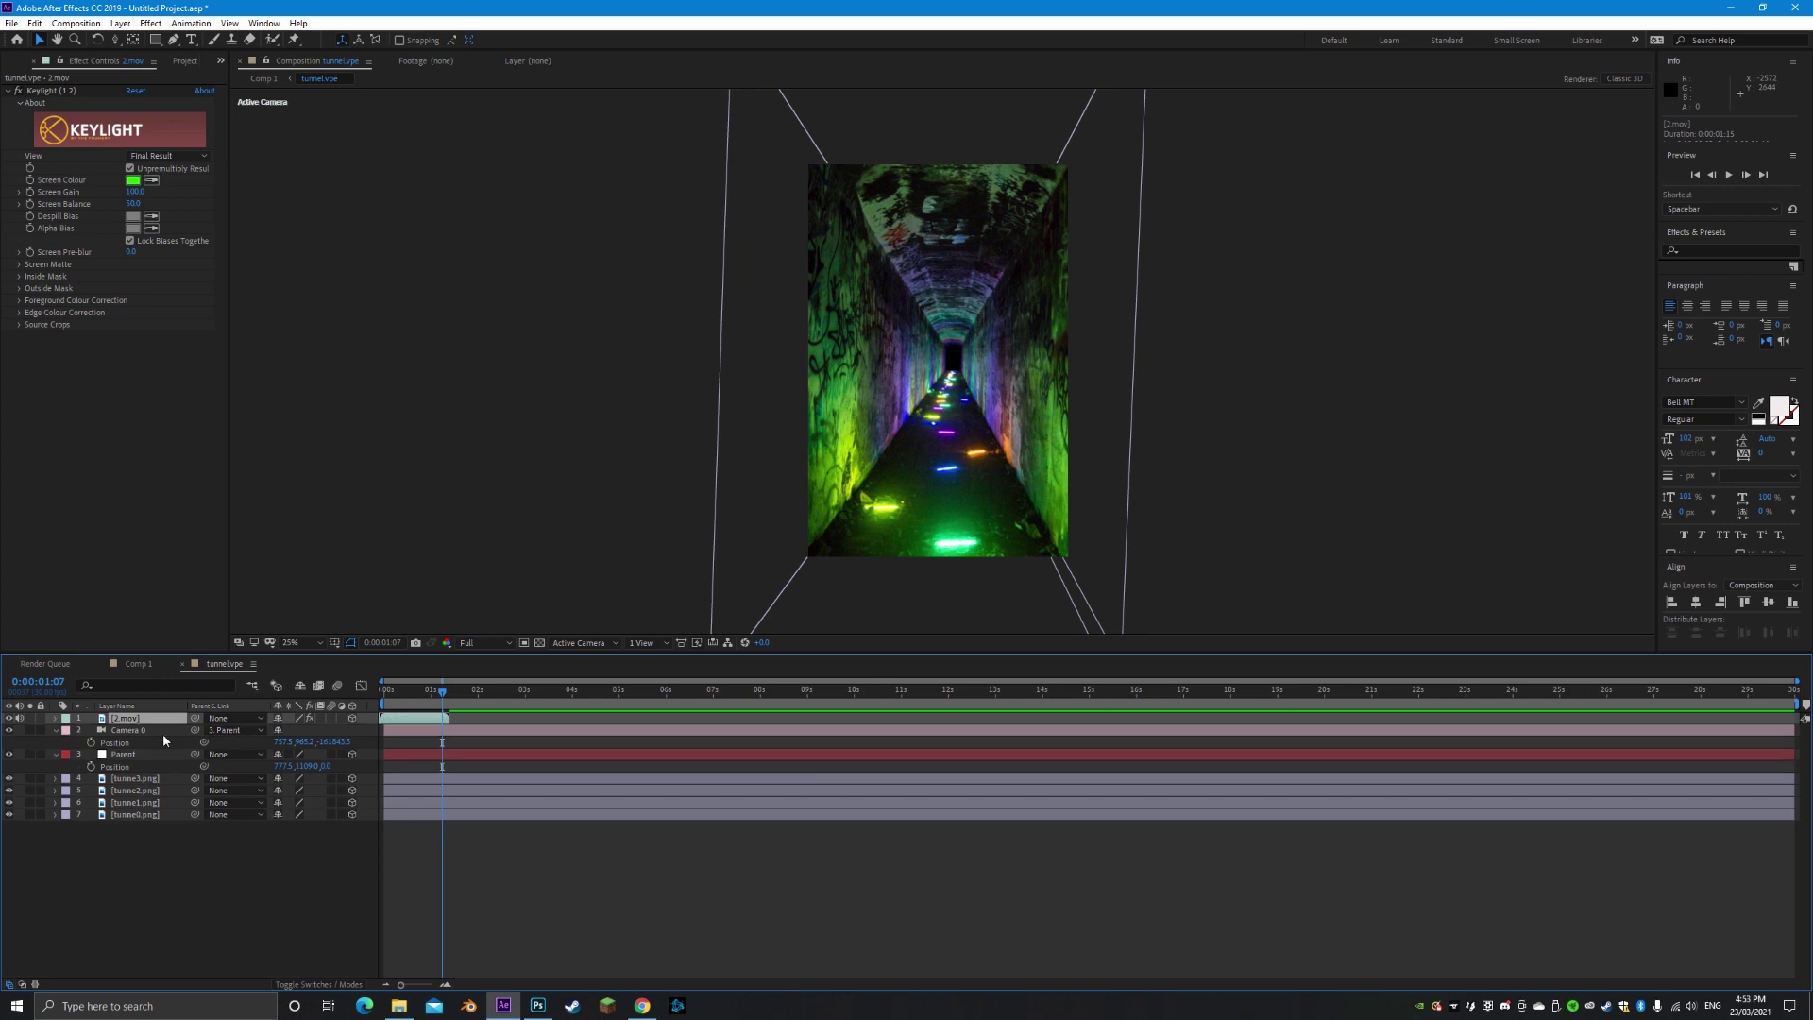
# Dolly Camera 0 backward until the clip and the whole tunnel opening are in view
pyautogui.click(162, 731)
pyautogui.press('u')
pyautogui.press('c')
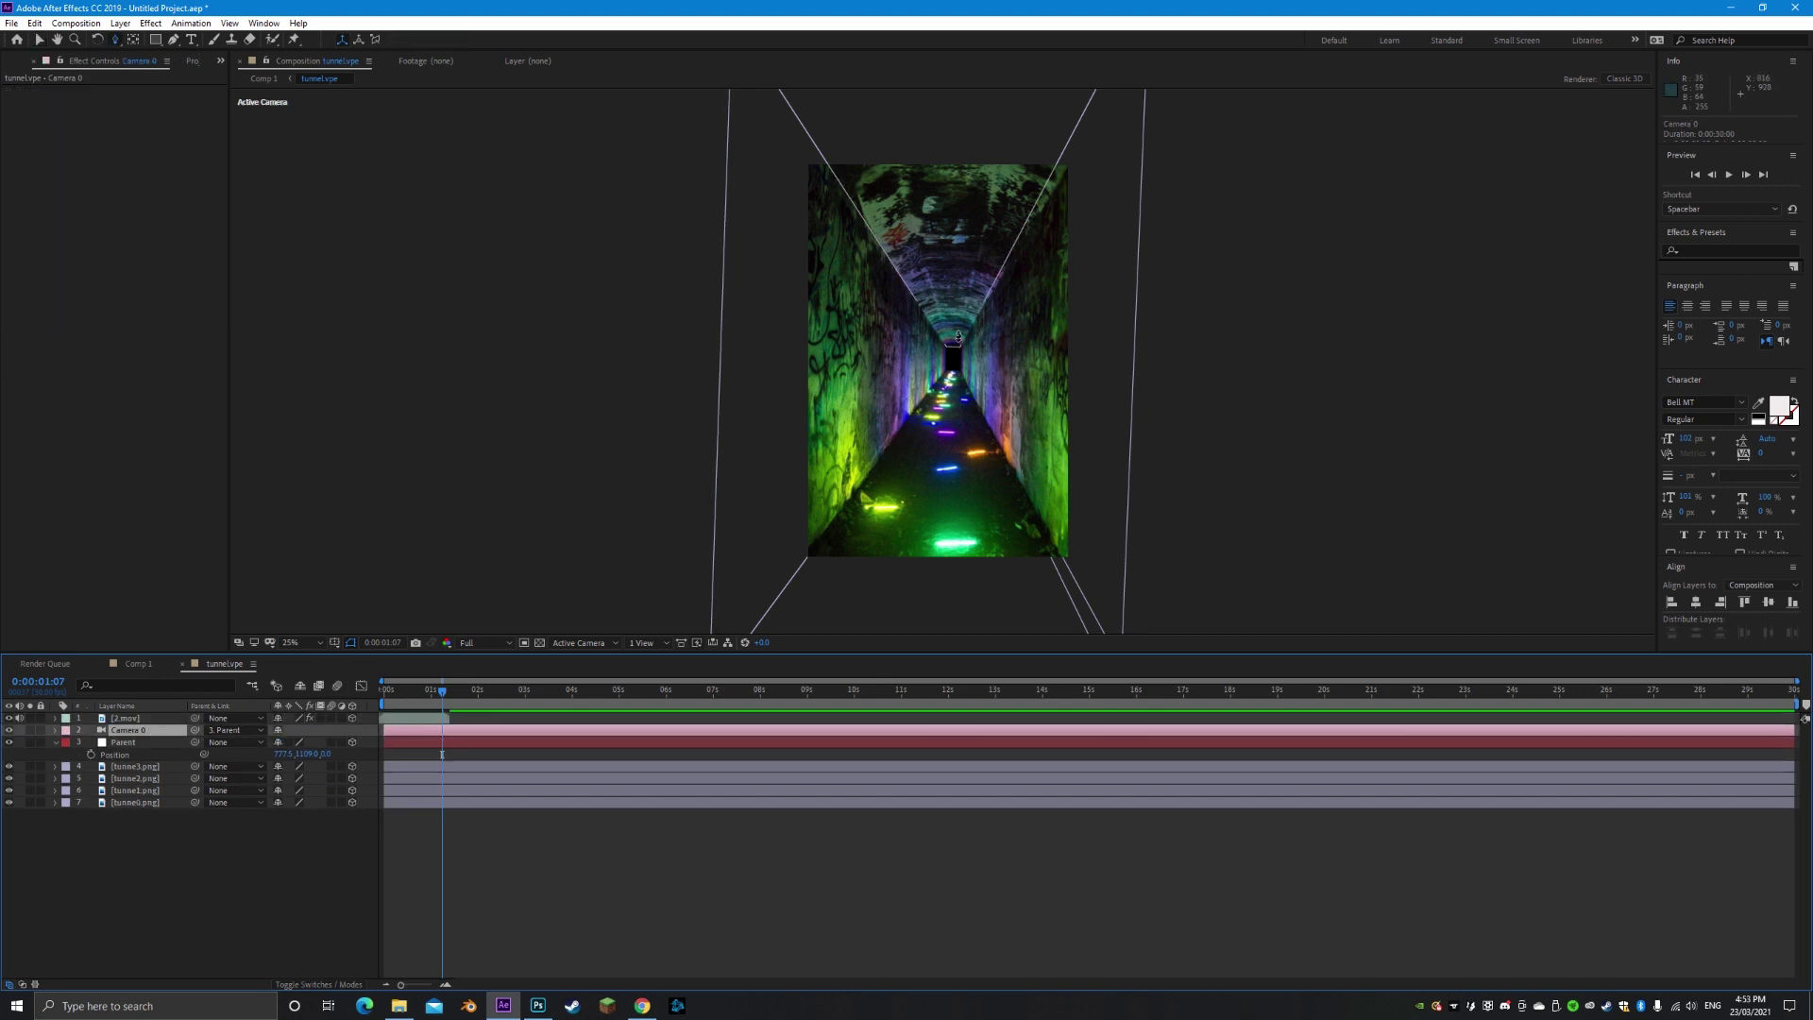
pyautogui.moveTo(957, 352)
pyautogui.mouseDown()
pyautogui.moveTo(947, 377)
pyautogui.moveTo(970, 347)
pyautogui.mouseUp()
pyautogui.scroll(-3, 969, 347)
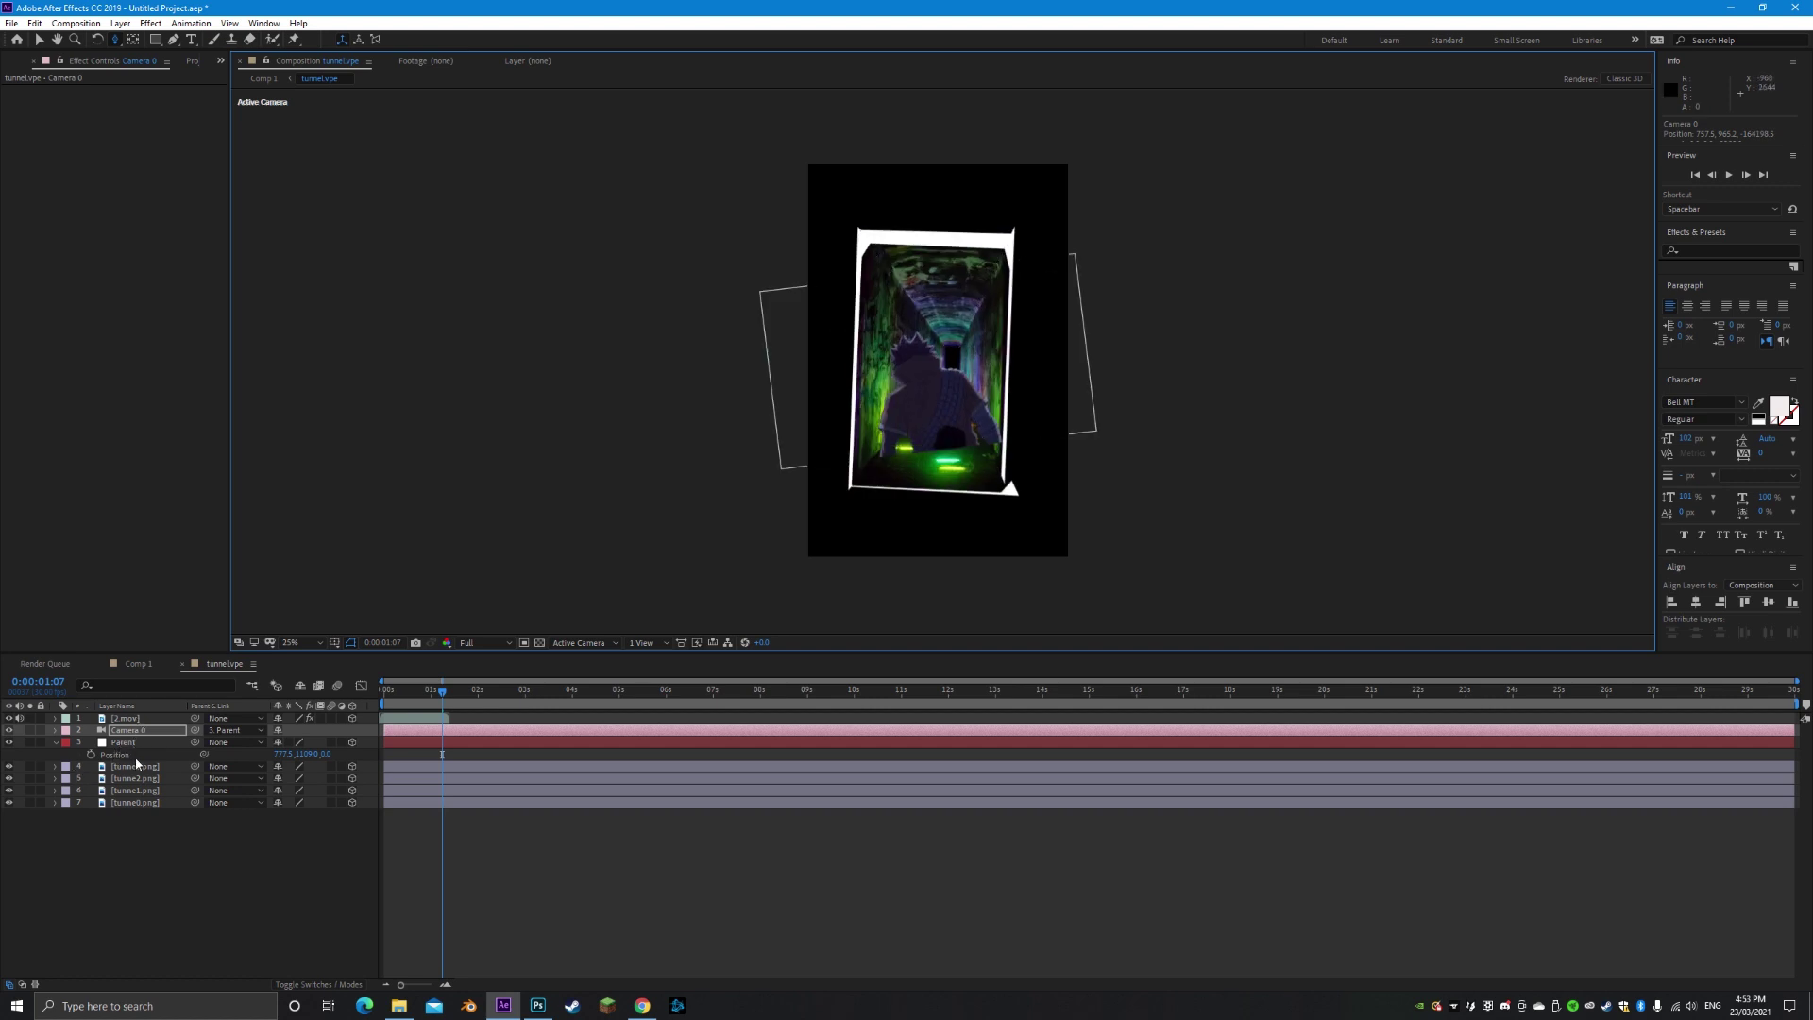
# Push the 2.mov layer deeper into the tunnel to a Z position of about -158777, and dolly the camera in until the tunnel fills the frame
pyautogui.click(143, 719)
pyautogui.press('p')
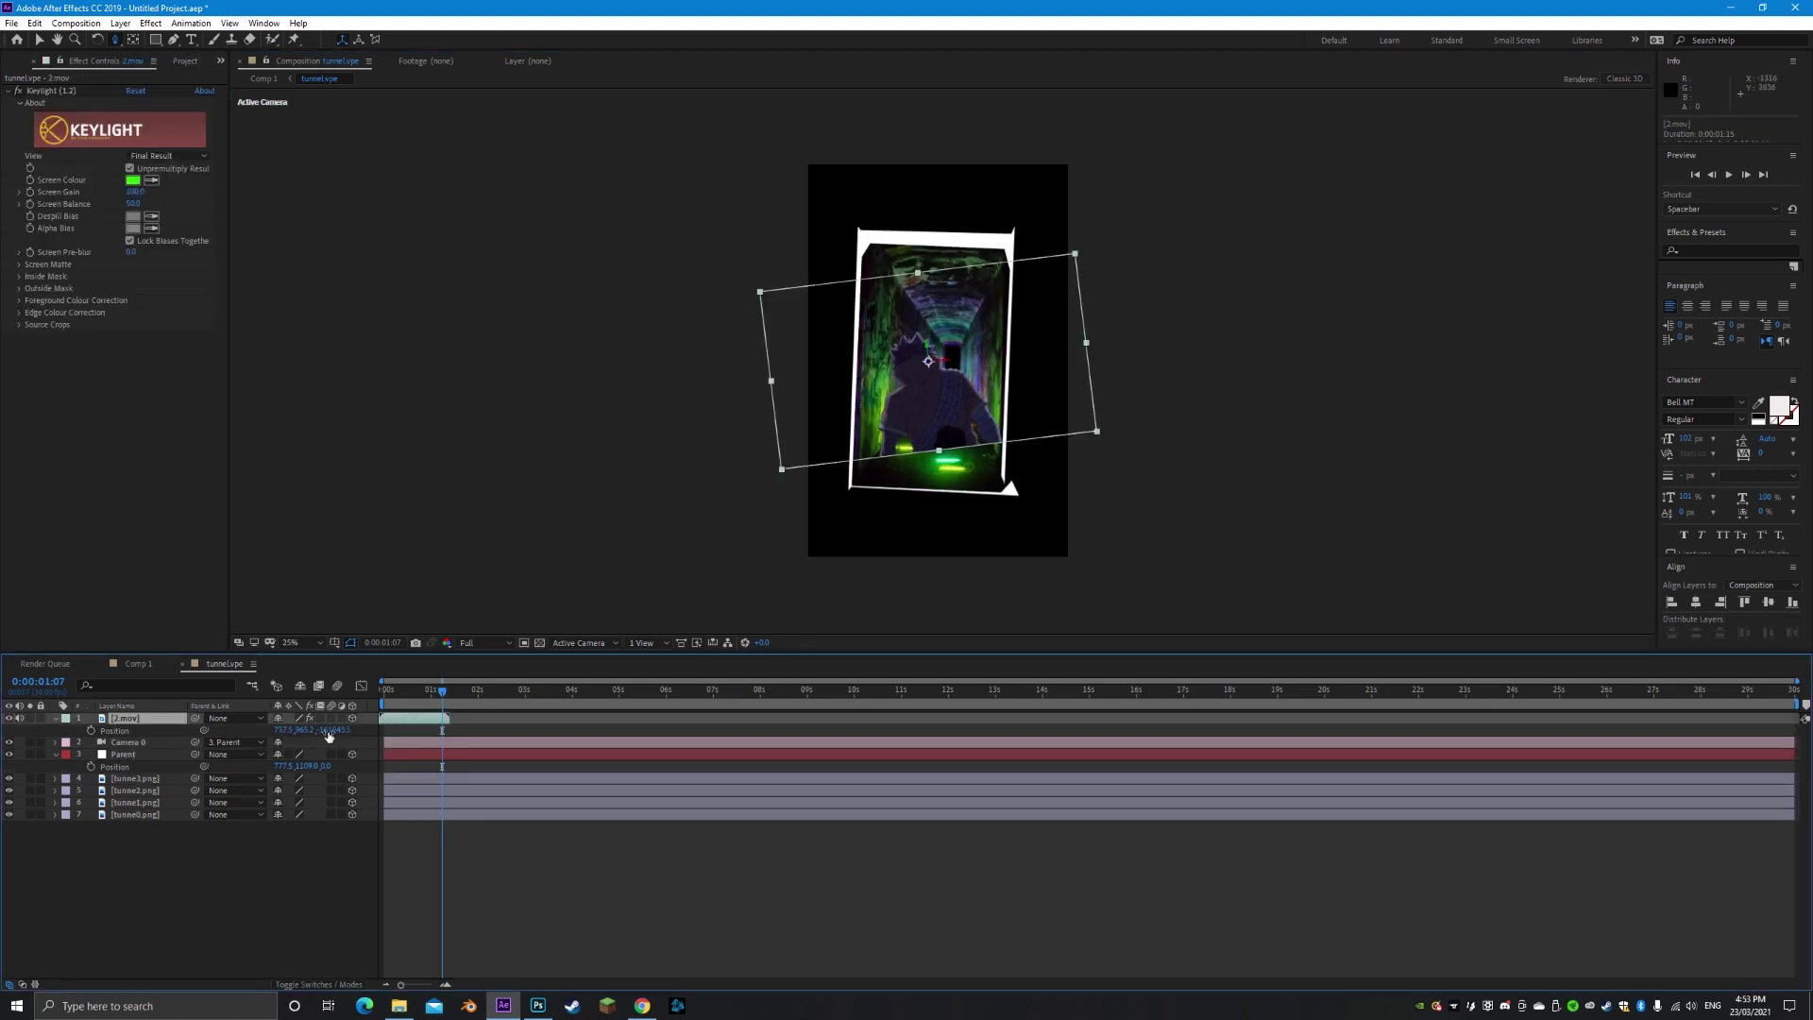
pyautogui.moveTo(344, 737); pyautogui.dragTo(1228, 761)
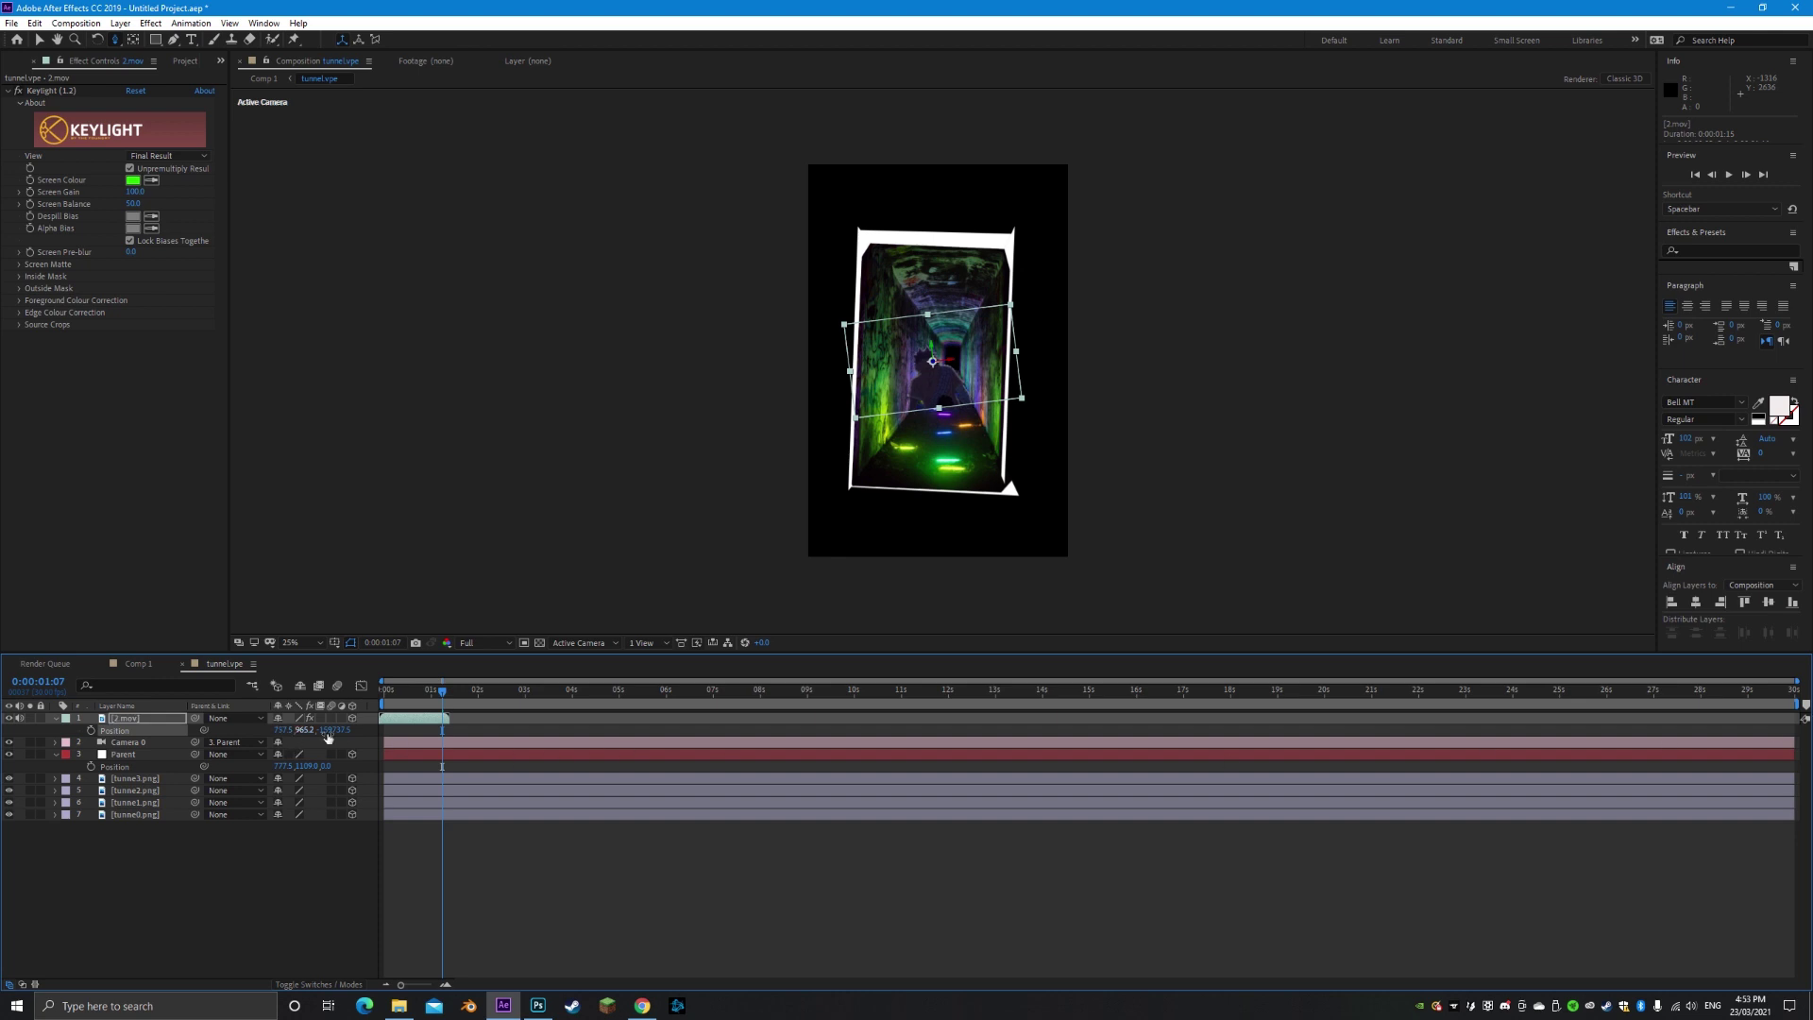
pyautogui.moveTo(333, 733); pyautogui.dragTo(1056, 746)
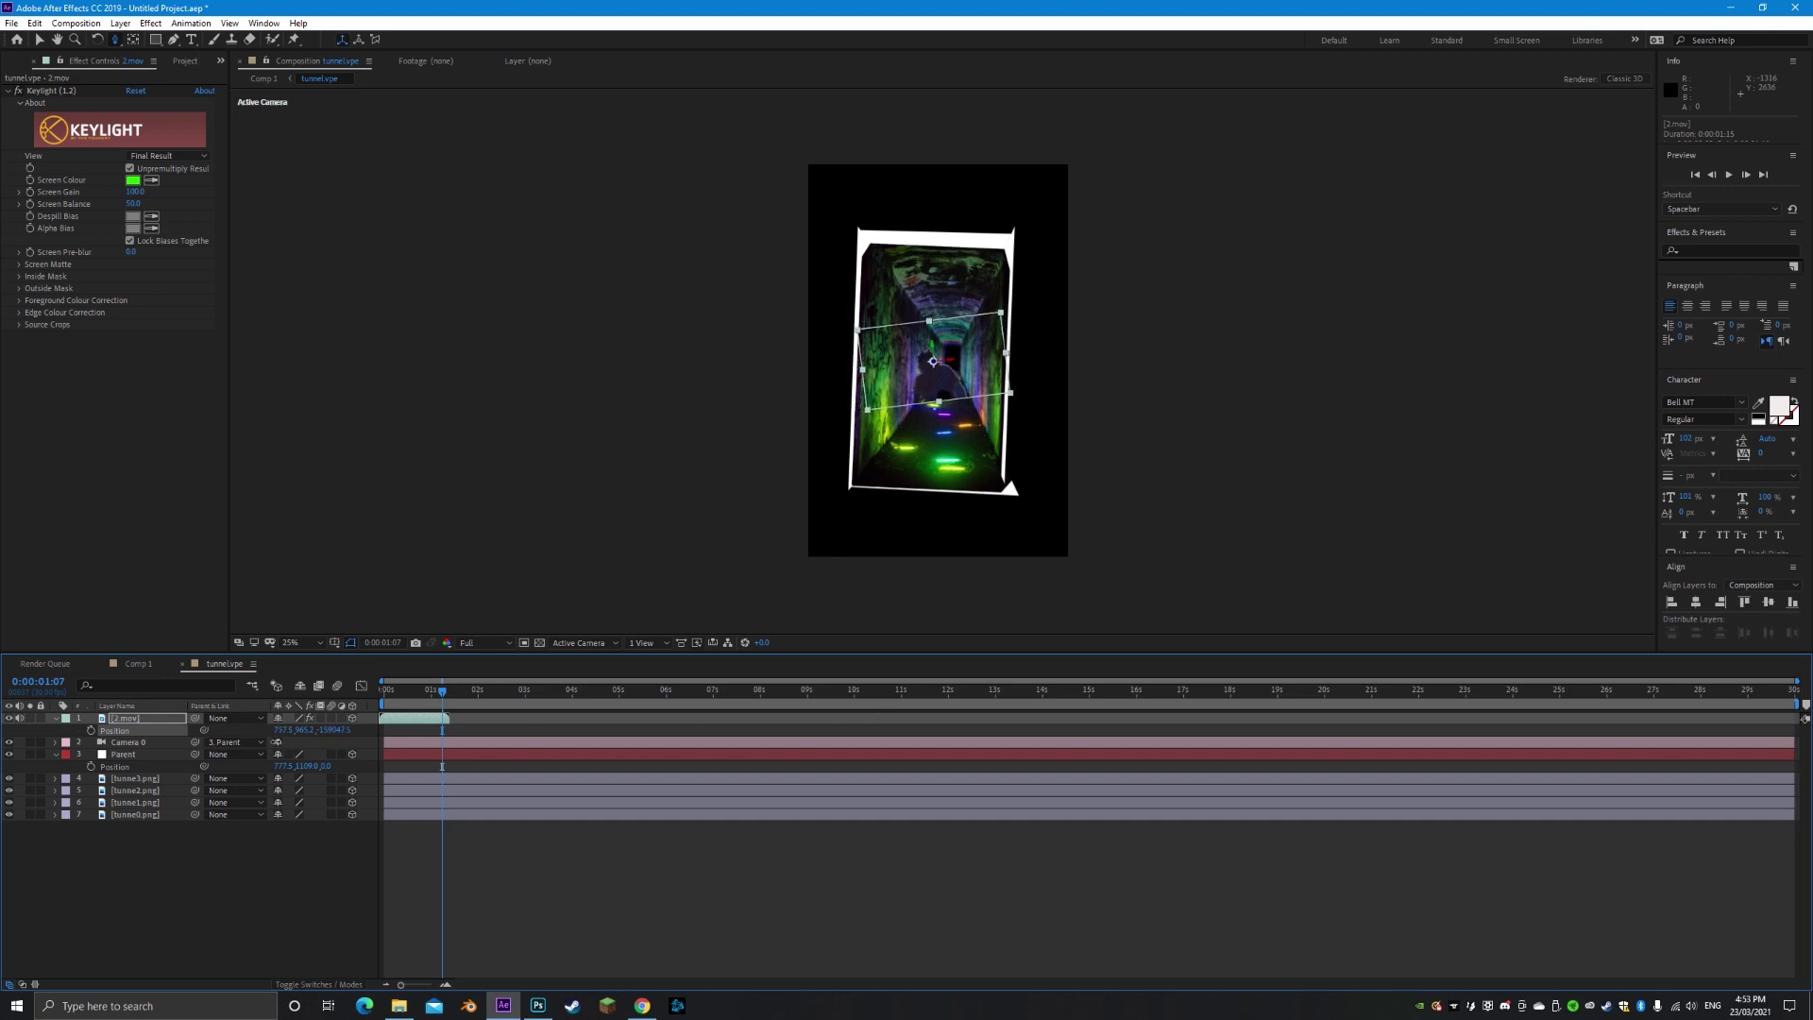
pyautogui.moveTo(276, 742); pyautogui.dragTo(531, 743)
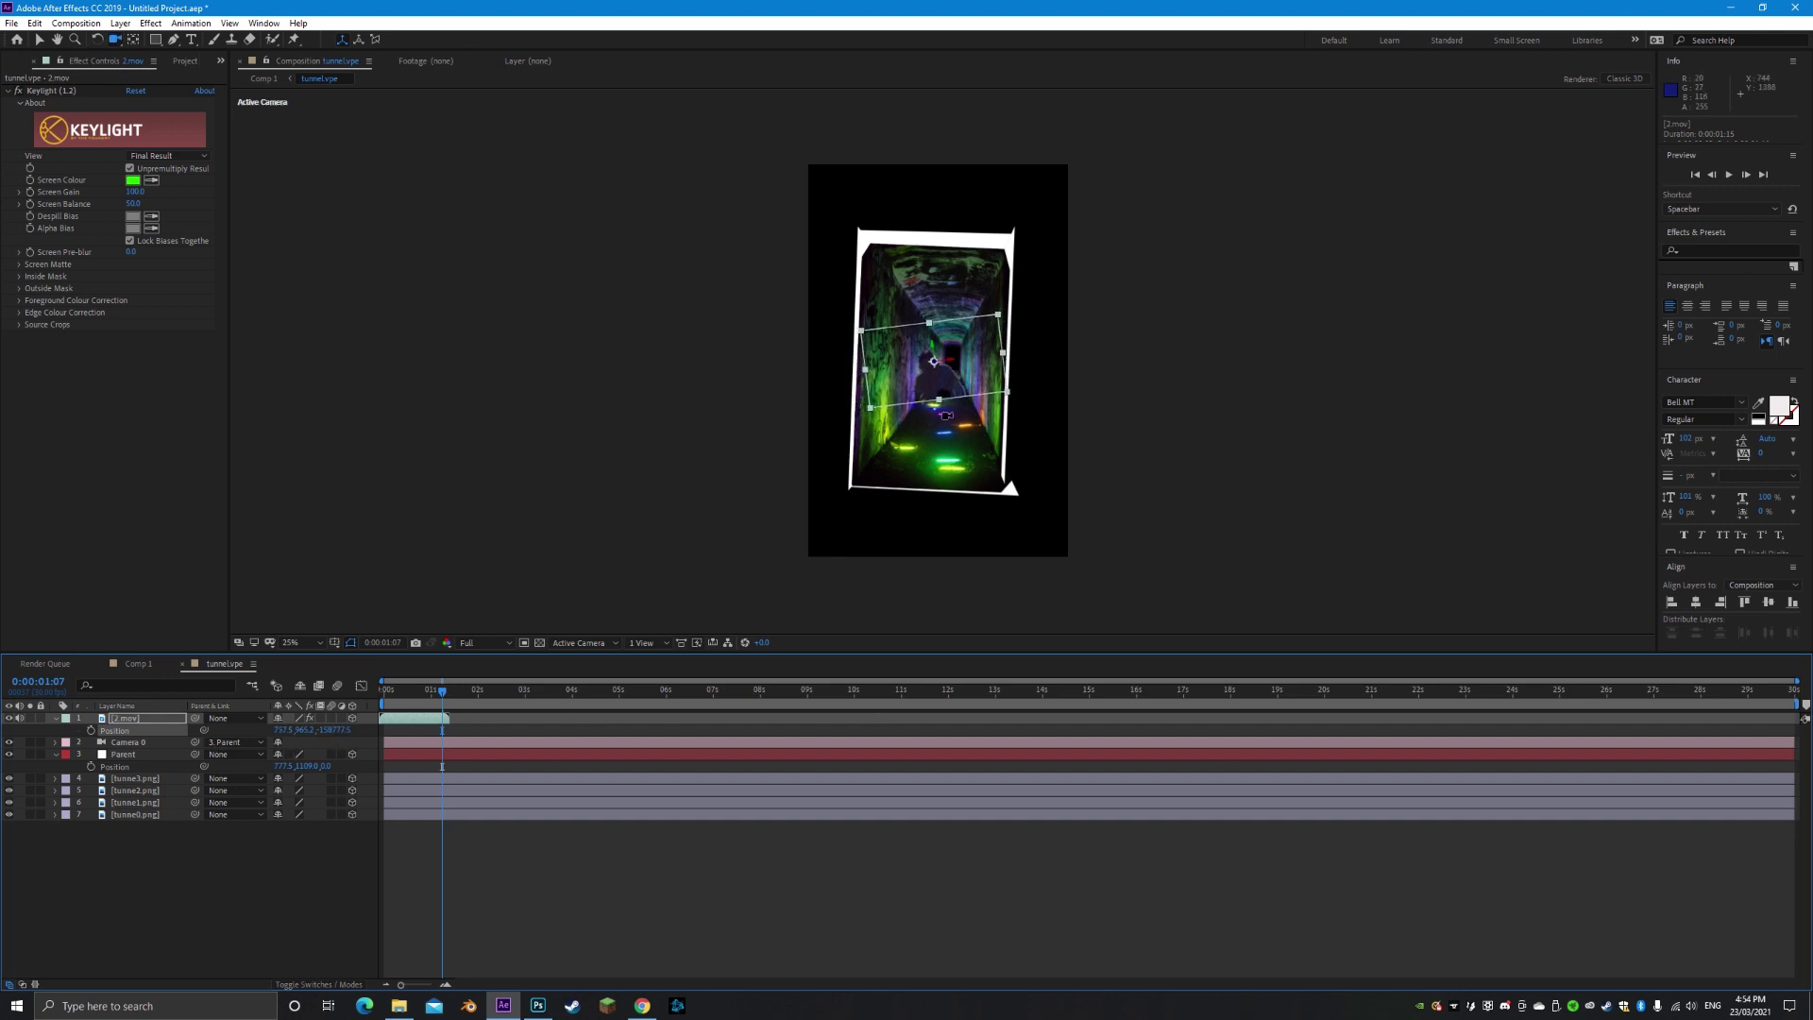
pyautogui.moveTo(954, 426); pyautogui.dragTo(962, 426)
pyautogui.scroll(-10, 961, 426)
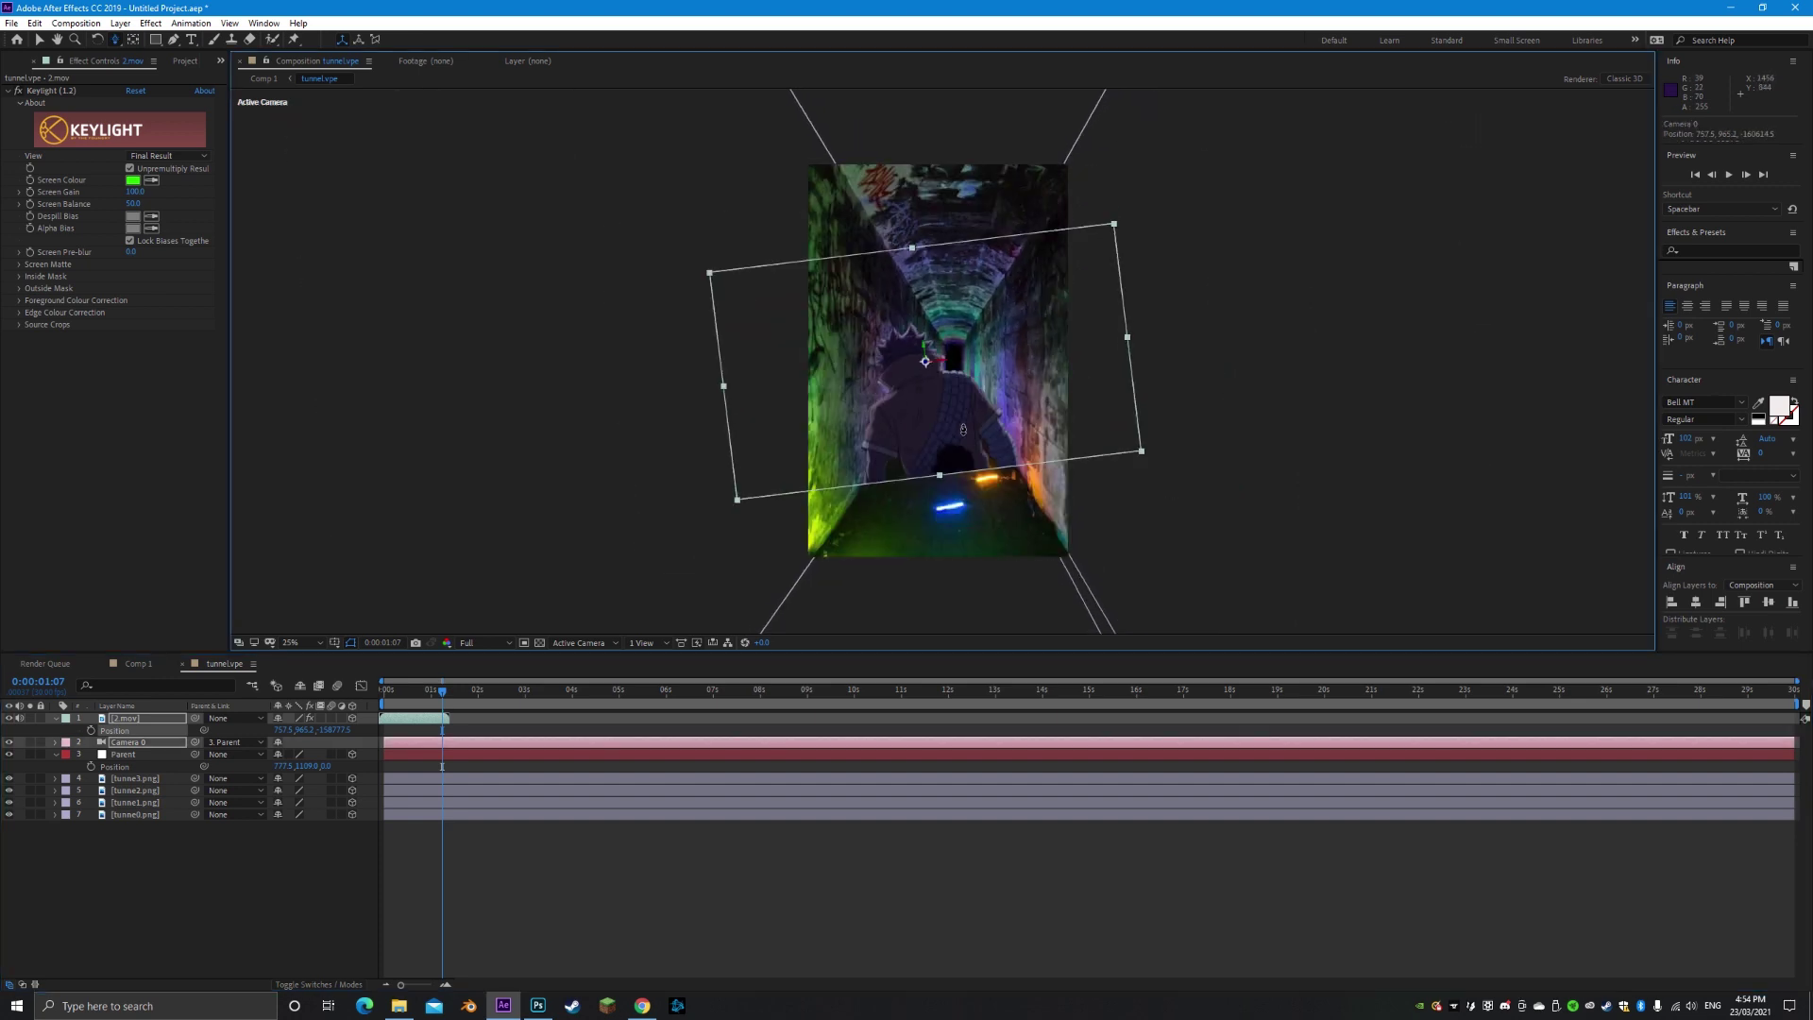
# Lower the 2.mov clip toward the tunnel floor and enlarge it until the character fills the lower part of the frame
pyautogui.press('v')
pyautogui.moveTo(970, 423); pyautogui.dragTo(973, 466)
pyautogui.press('s')
pyautogui.moveTo(301, 730); pyautogui.dragTo(973, 488)
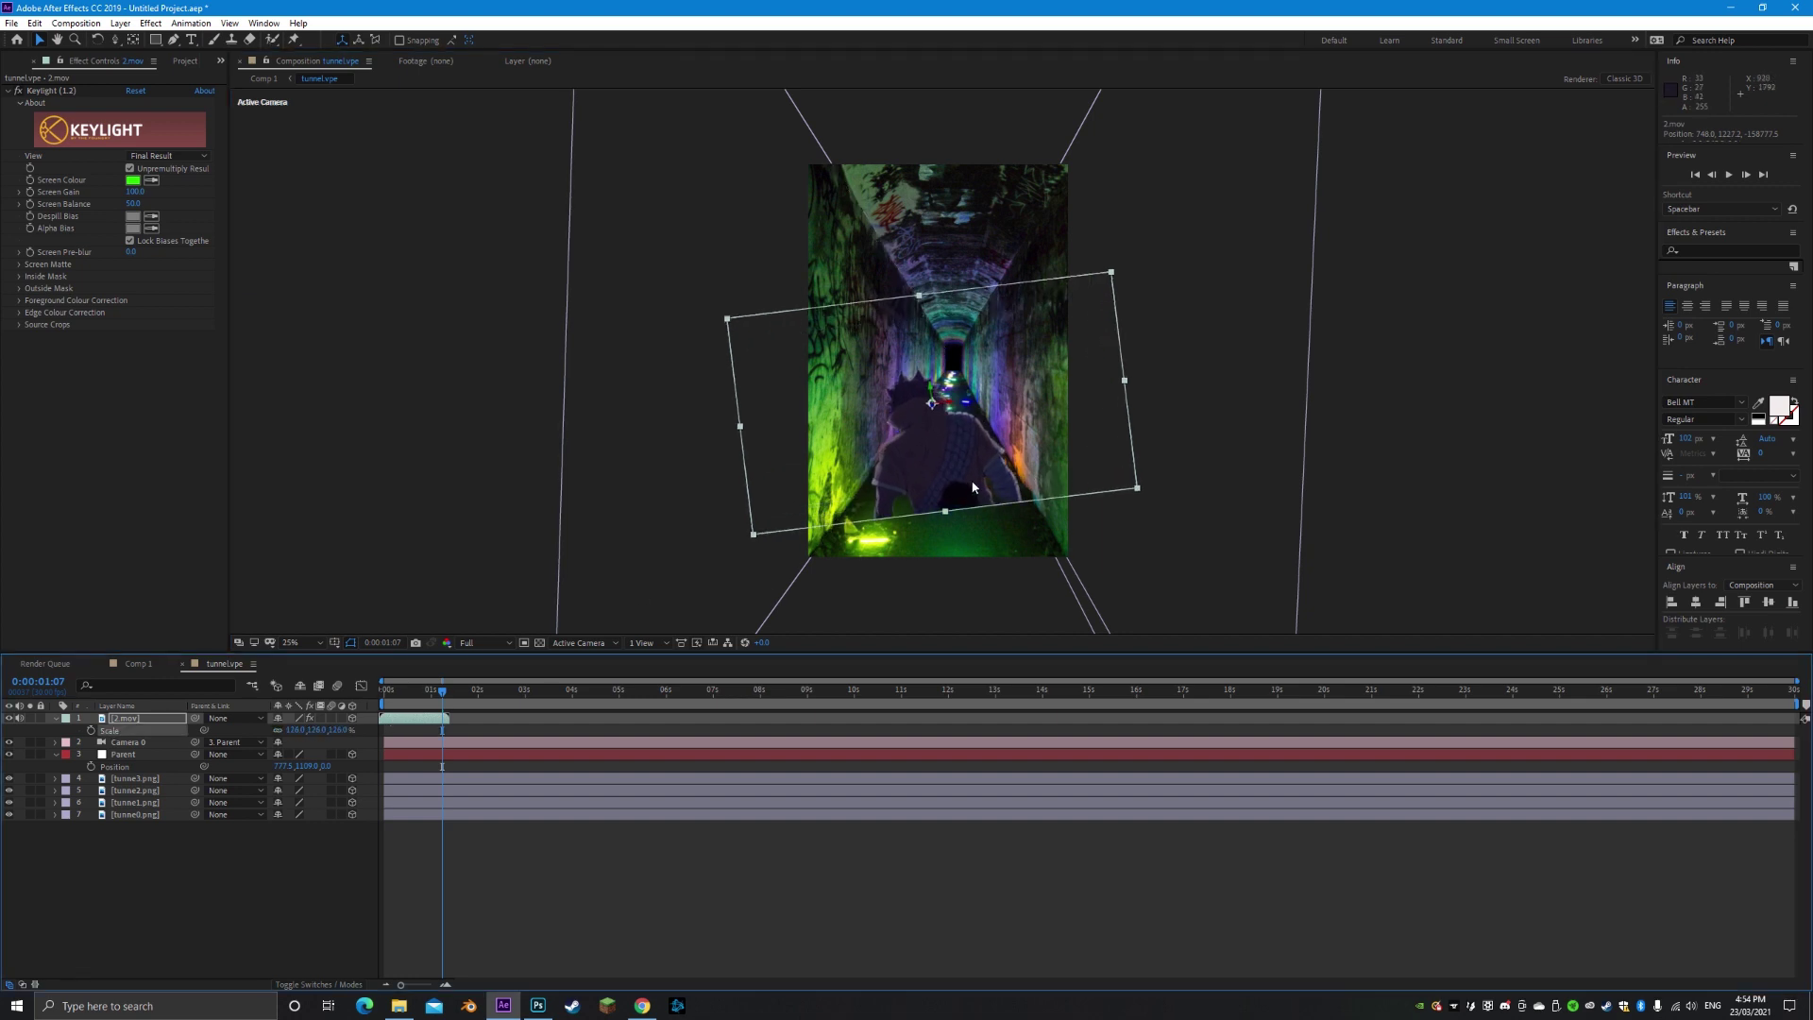
pyautogui.moveTo(932, 401); pyautogui.dragTo(680, 538)
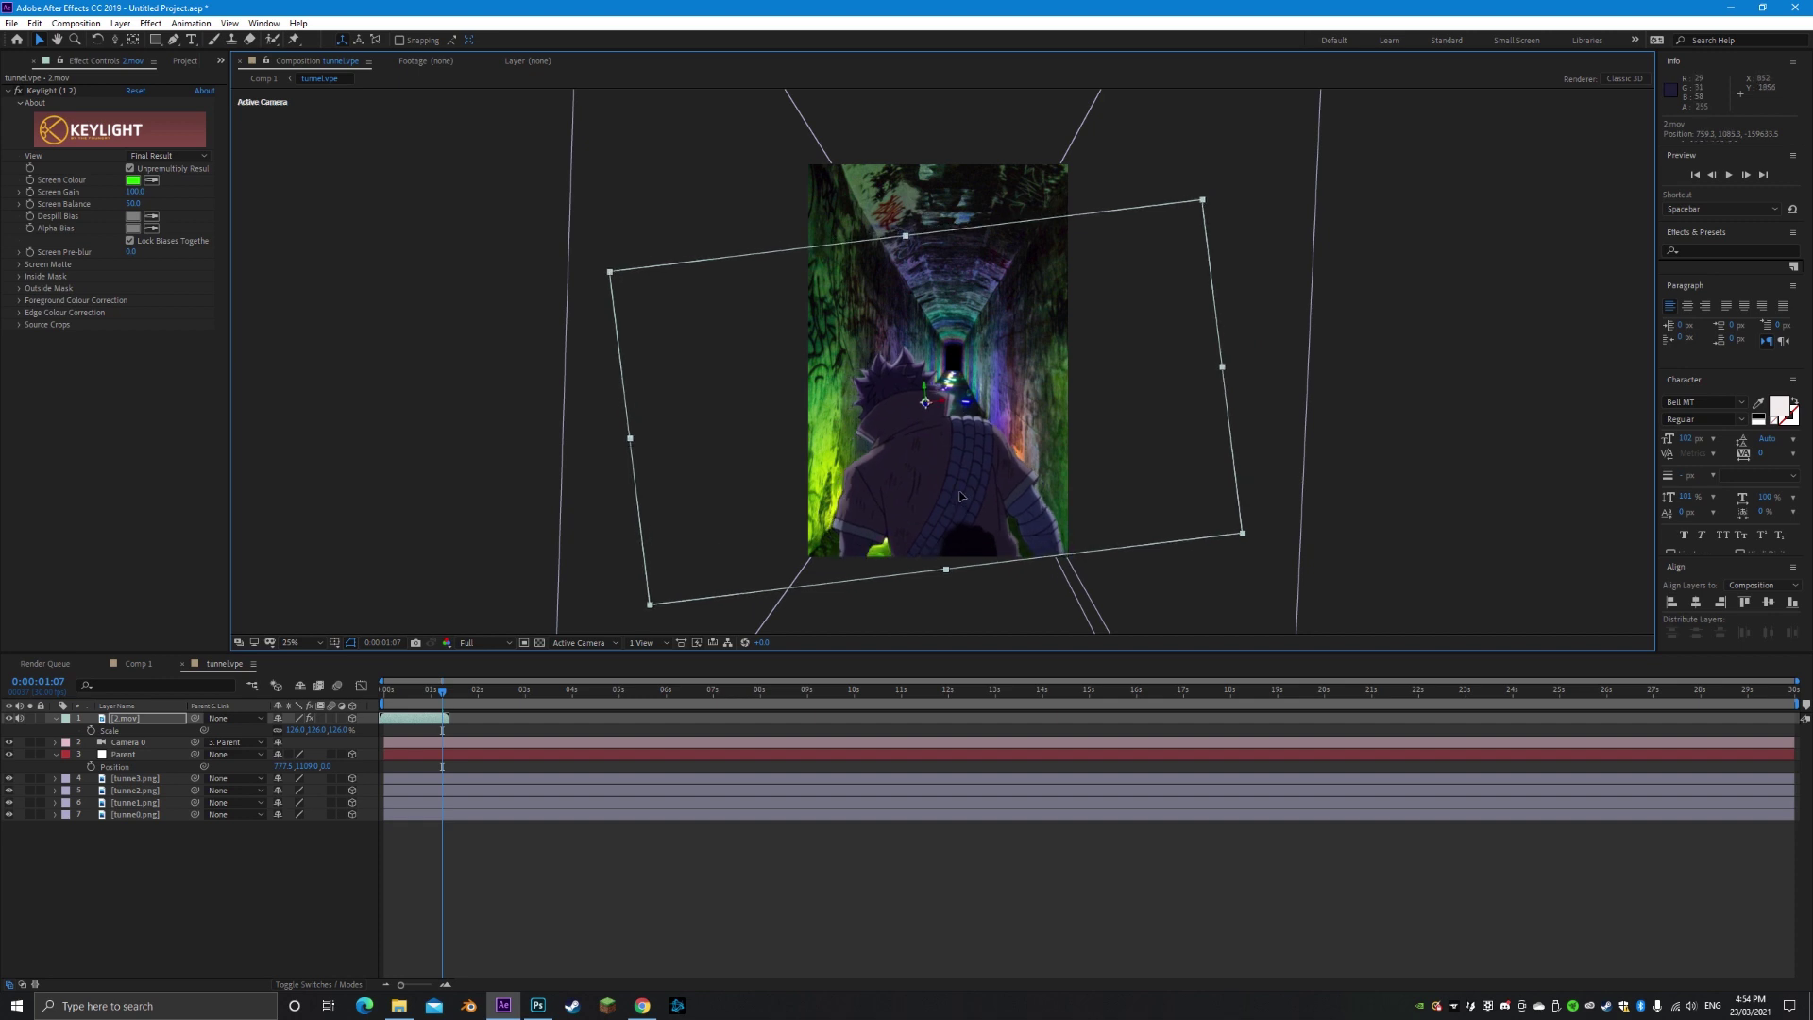
pyautogui.moveTo(960, 496); pyautogui.dragTo(962, 469)
# Rotate the 2.mov layer about 6° on Z to level it, and reposition the character centrally in the tunnel
pyautogui.press('r')
pyautogui.moveTo(298, 769); pyautogui.dragTo(304, 771)
pyautogui.moveTo(1018, 443); pyautogui.dragTo(1059, 495)
pyautogui.press('c')
pyautogui.moveTo(954, 452); pyautogui.dragTo(970, 401)
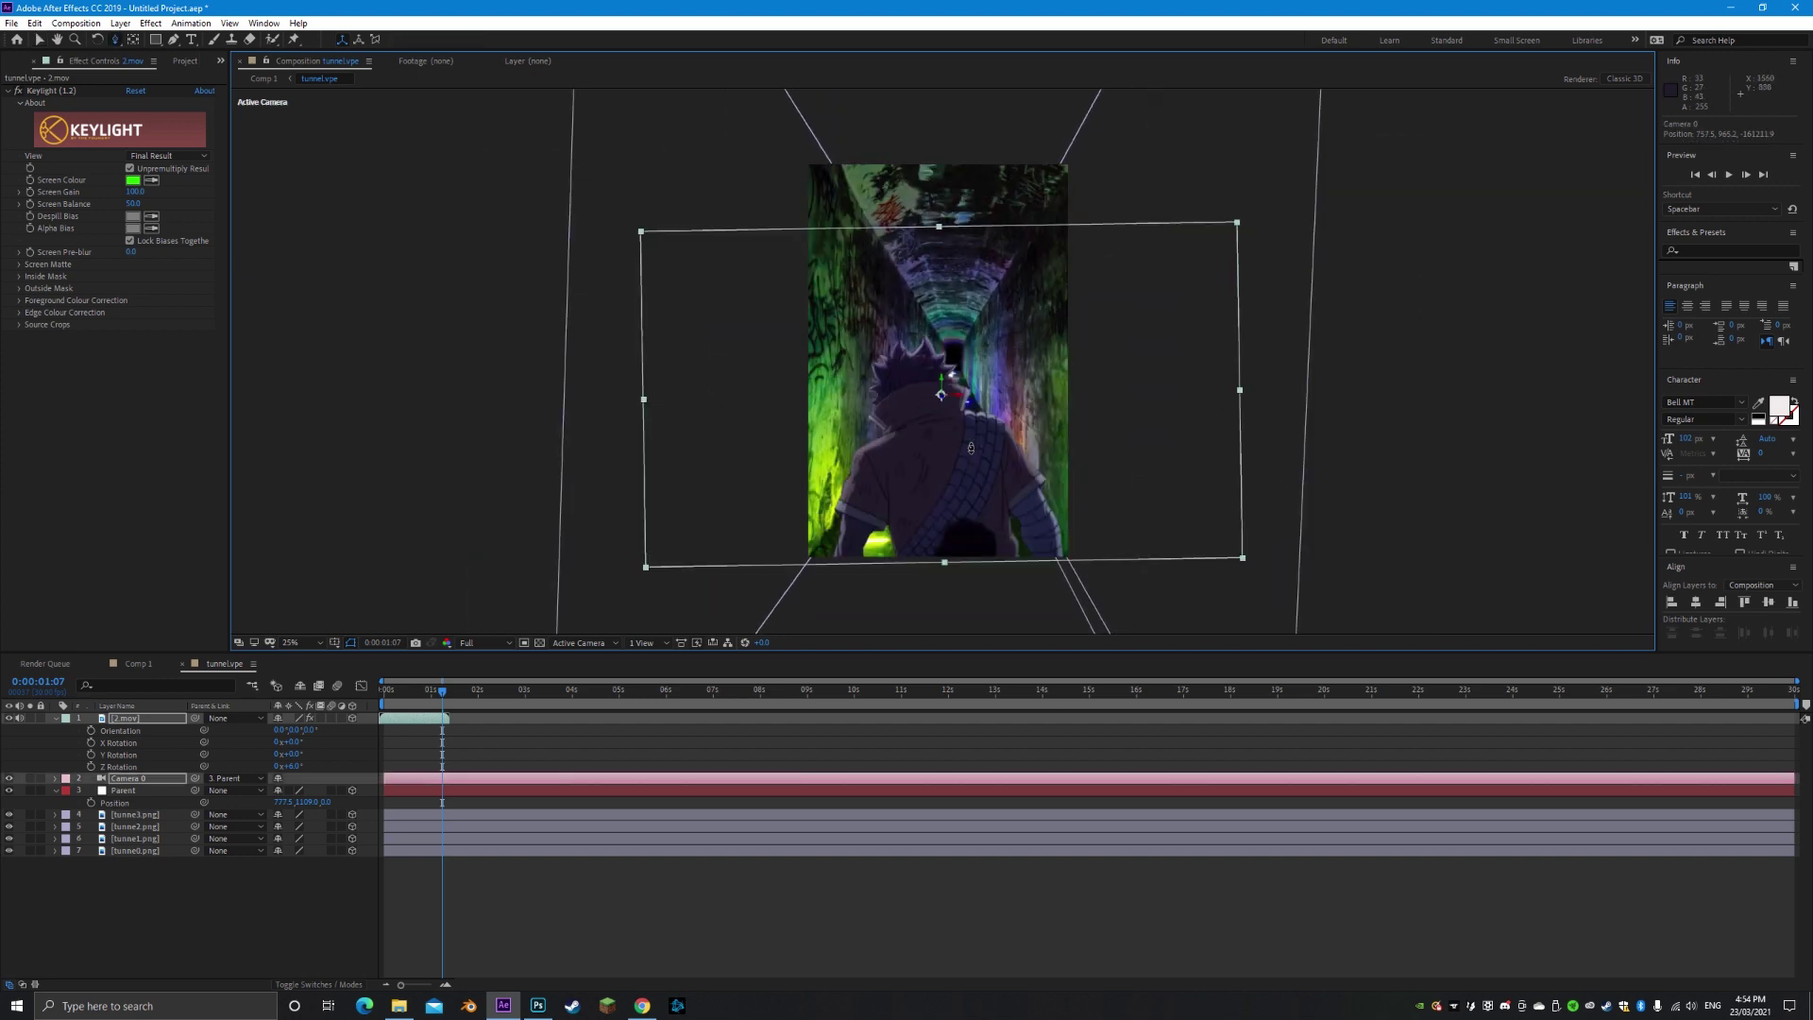
pyautogui.click(117, 721)
pyautogui.press('r')
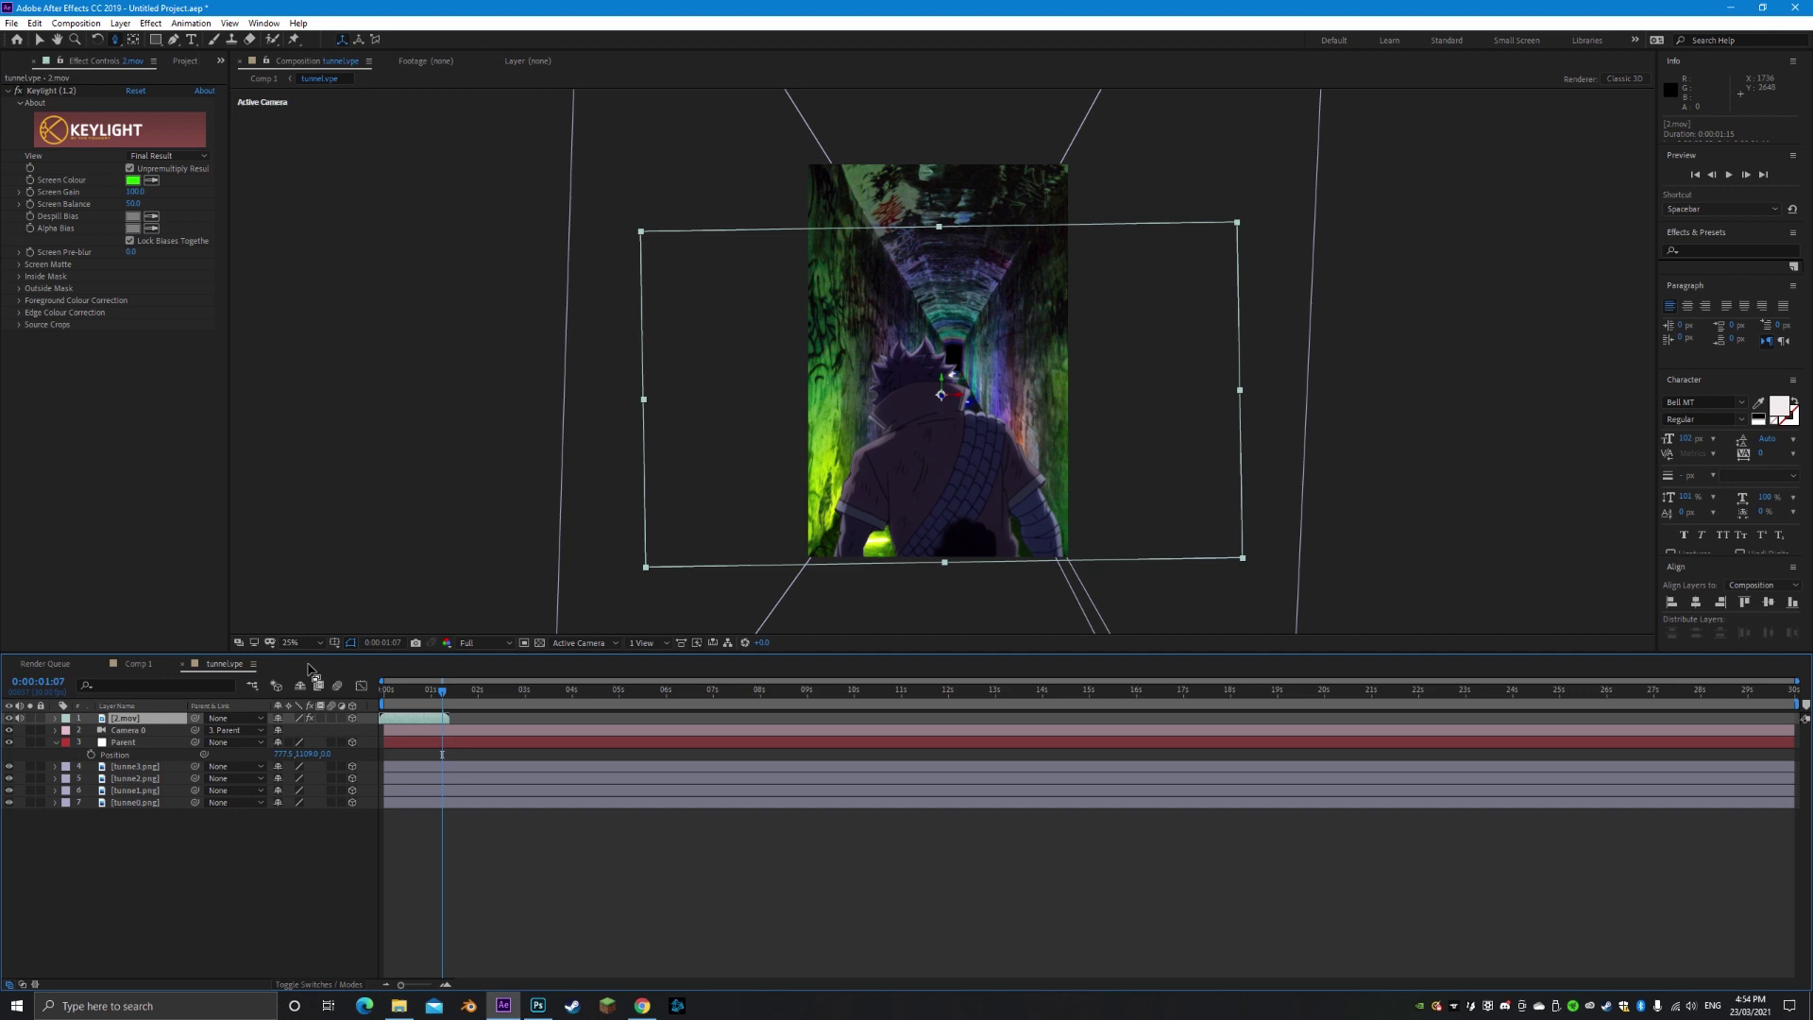
# Duplicate the Parent null twice
pyautogui.click(134, 733)
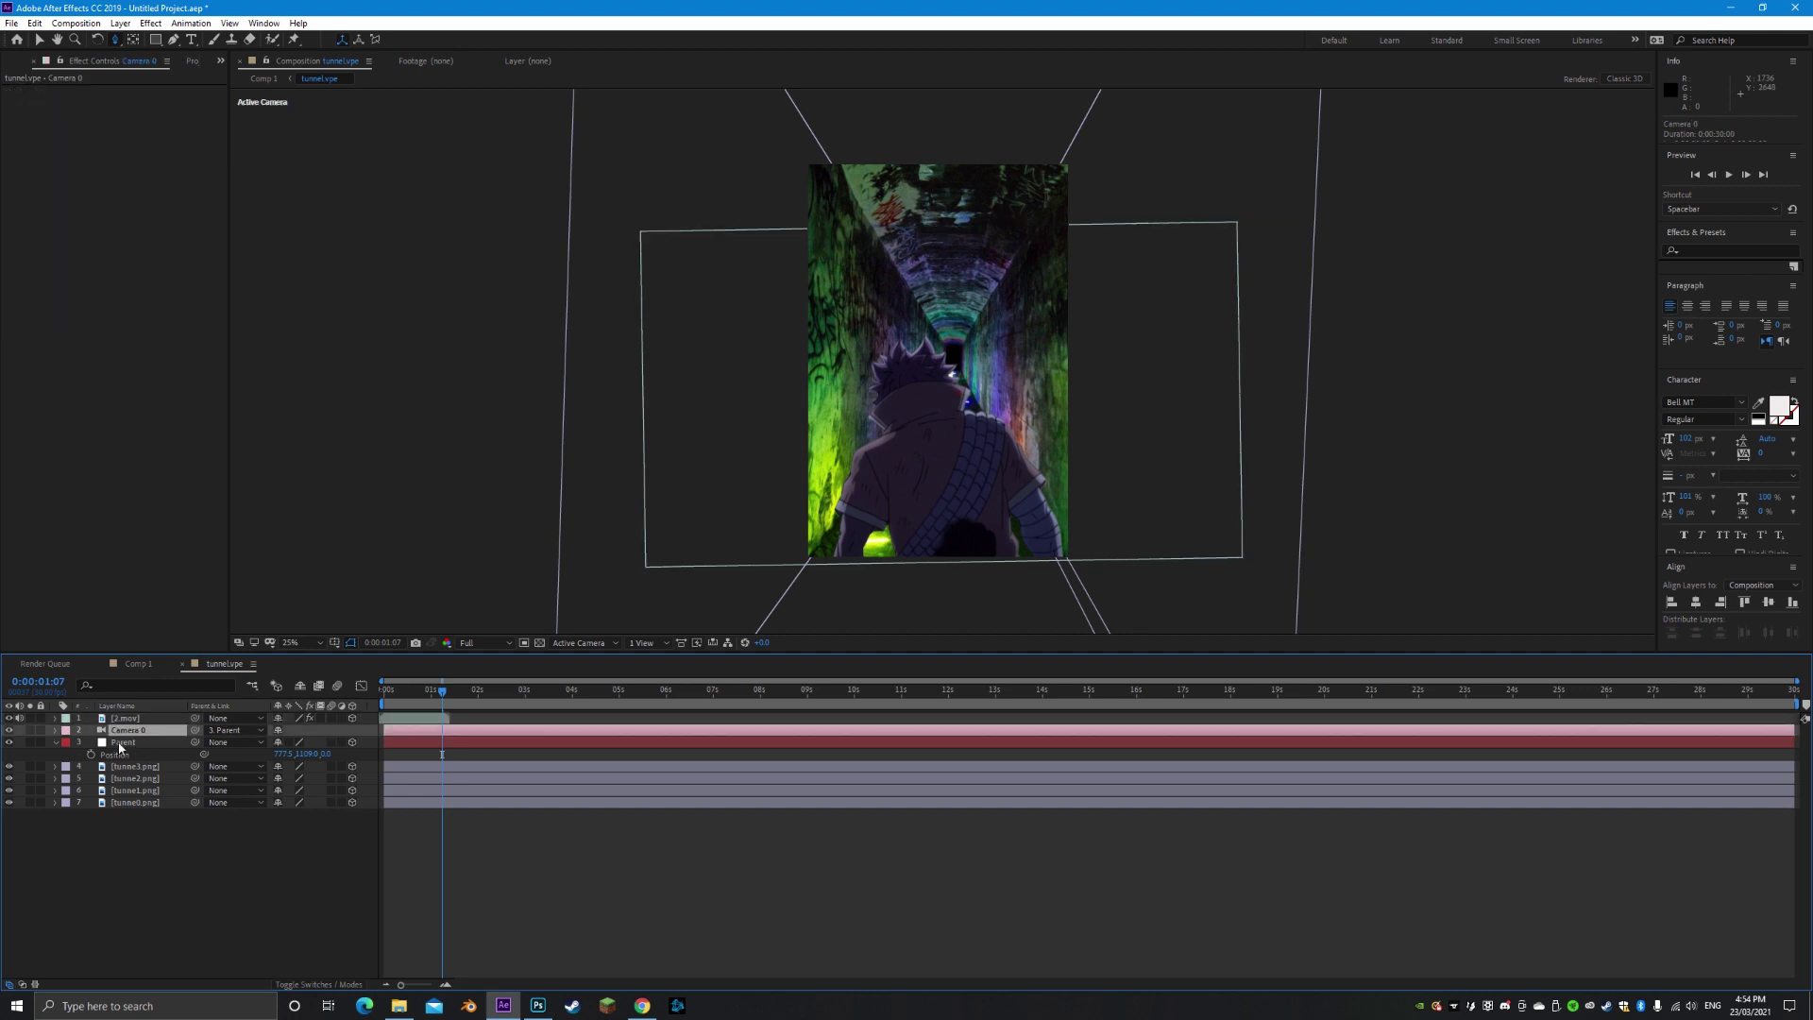
pyautogui.click(123, 743)
pyautogui.hotkey('ctrl', 'd')
pyautogui.hotkey('ctrl', 'd')
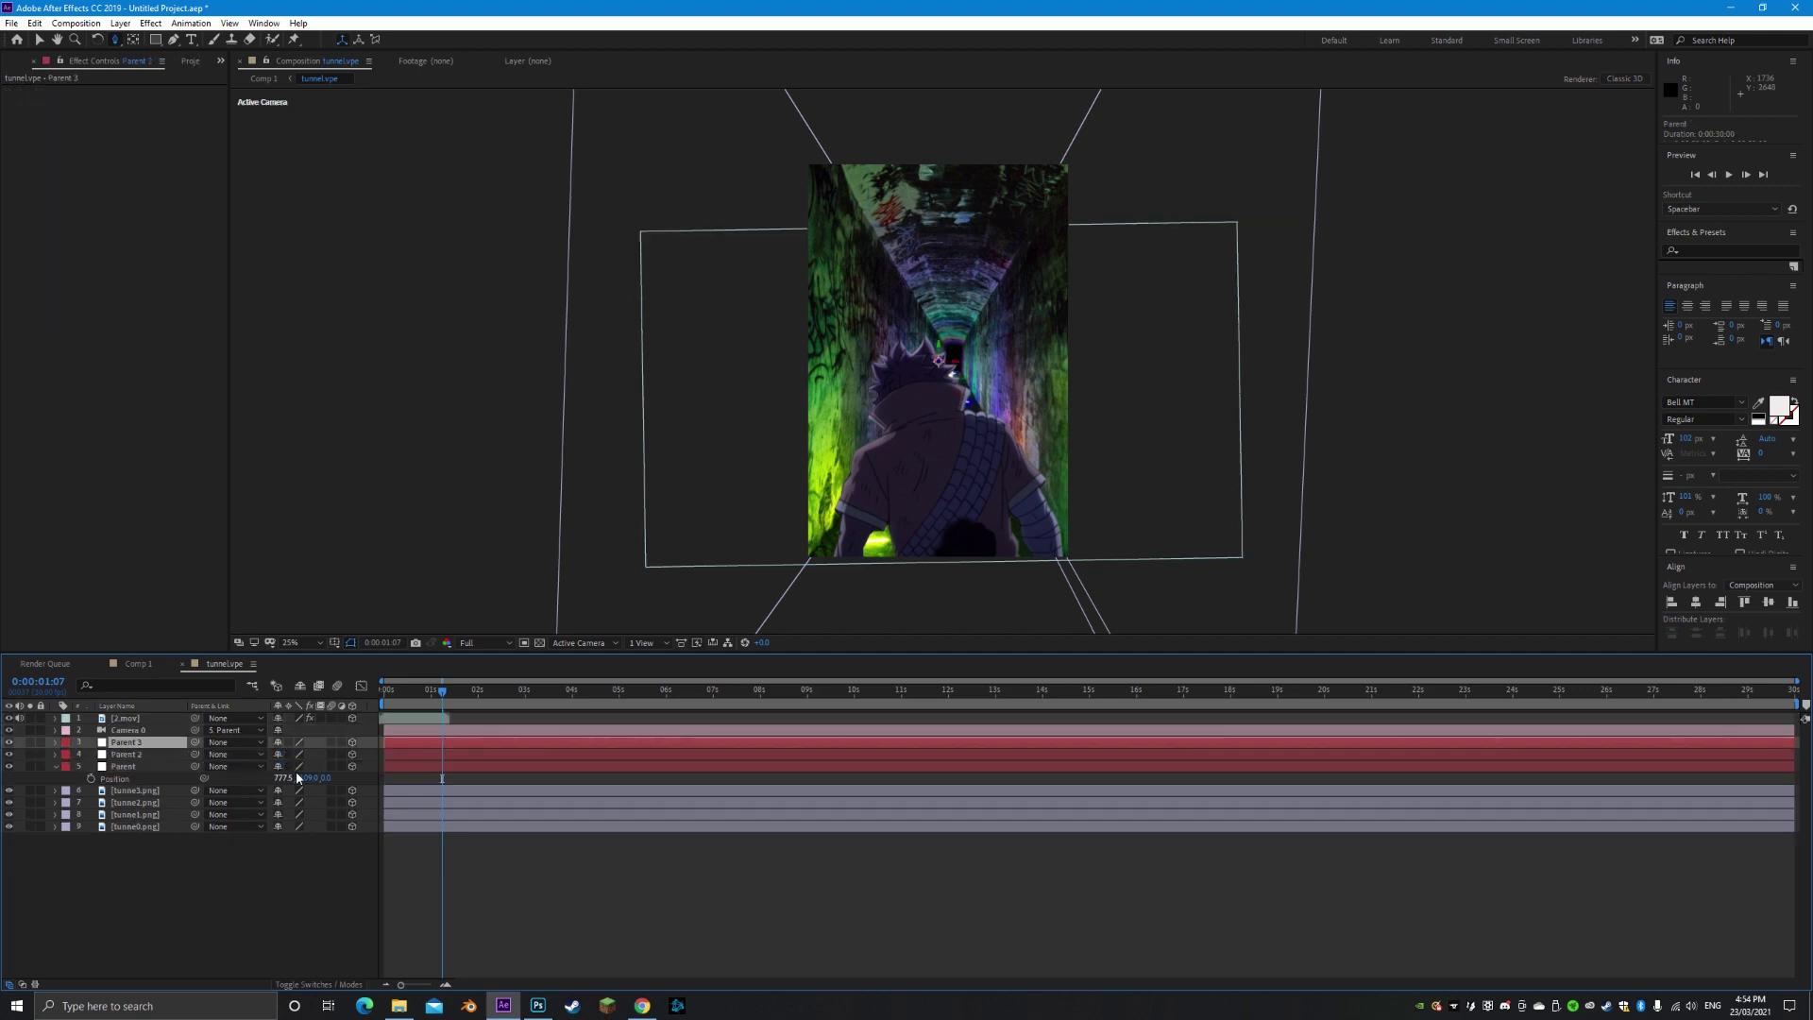
# Enable motion blur and keyframe the original Parent null's Z position from about 1900 at the first frame to 0 at 0:00:01:05
pyautogui.moveTo(425, 699); pyautogui.dragTo(382, 698)
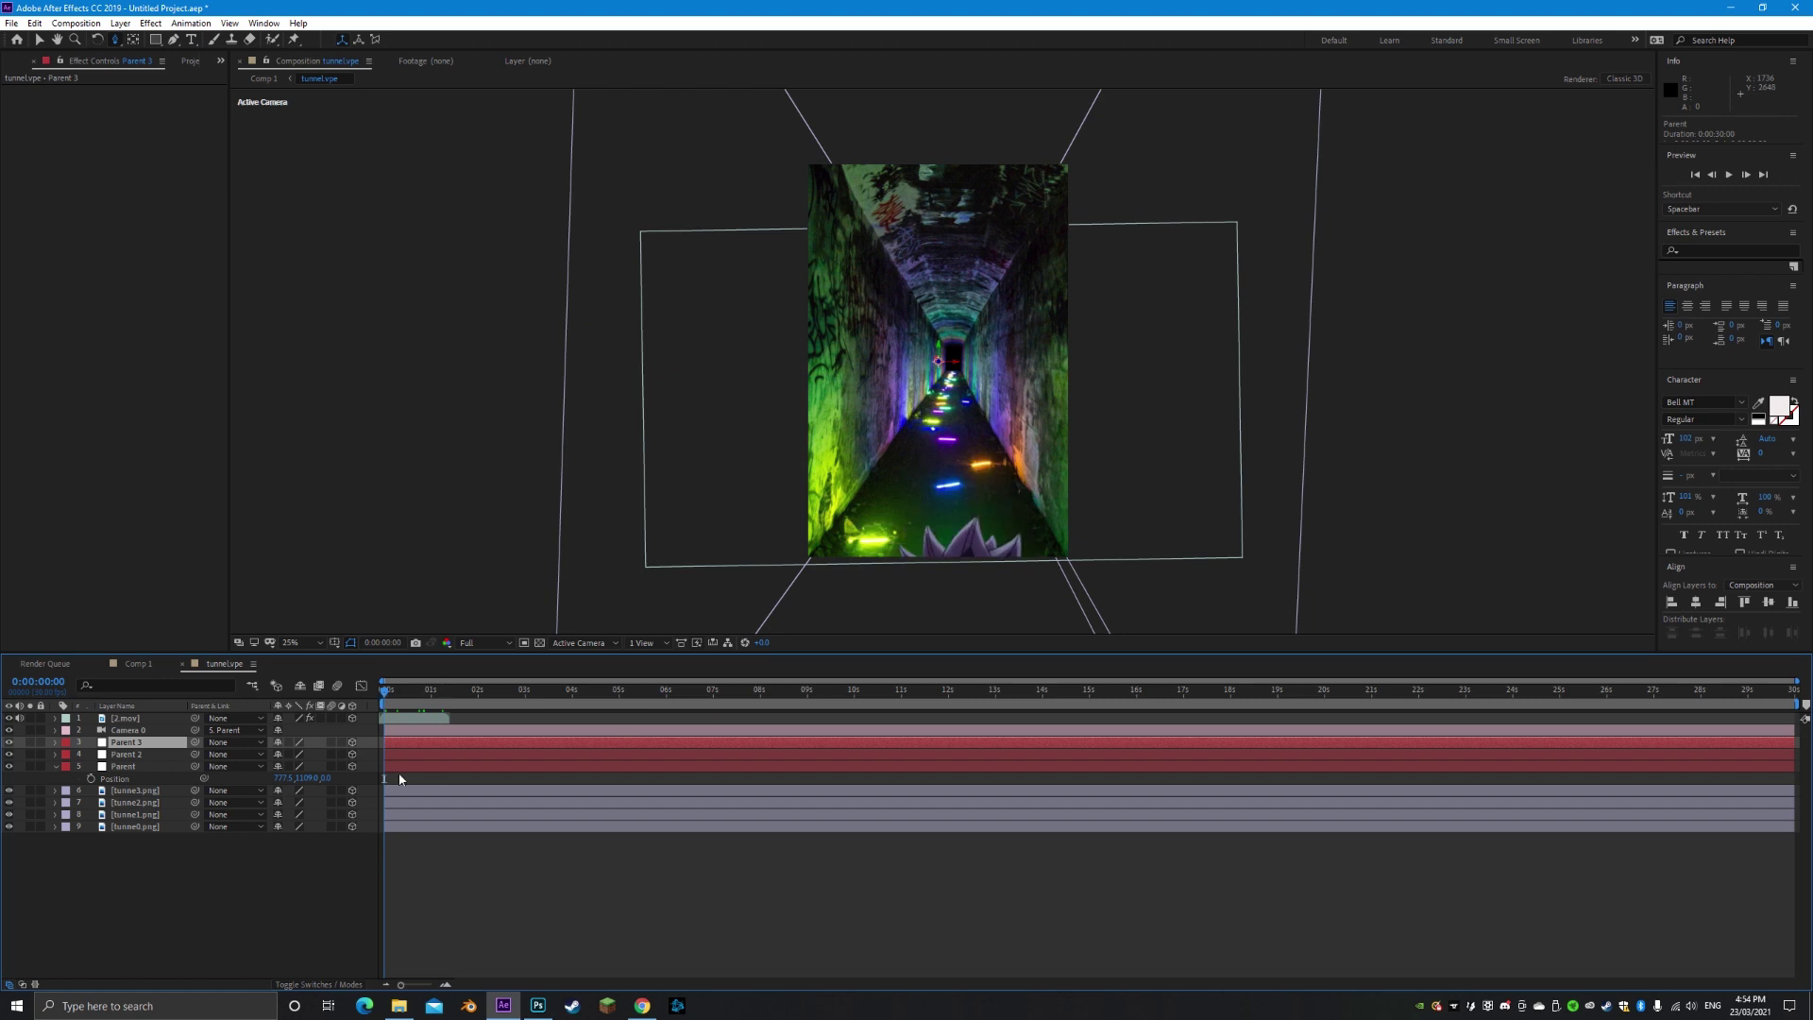
pyautogui.click(397, 769)
pyautogui.press('p')
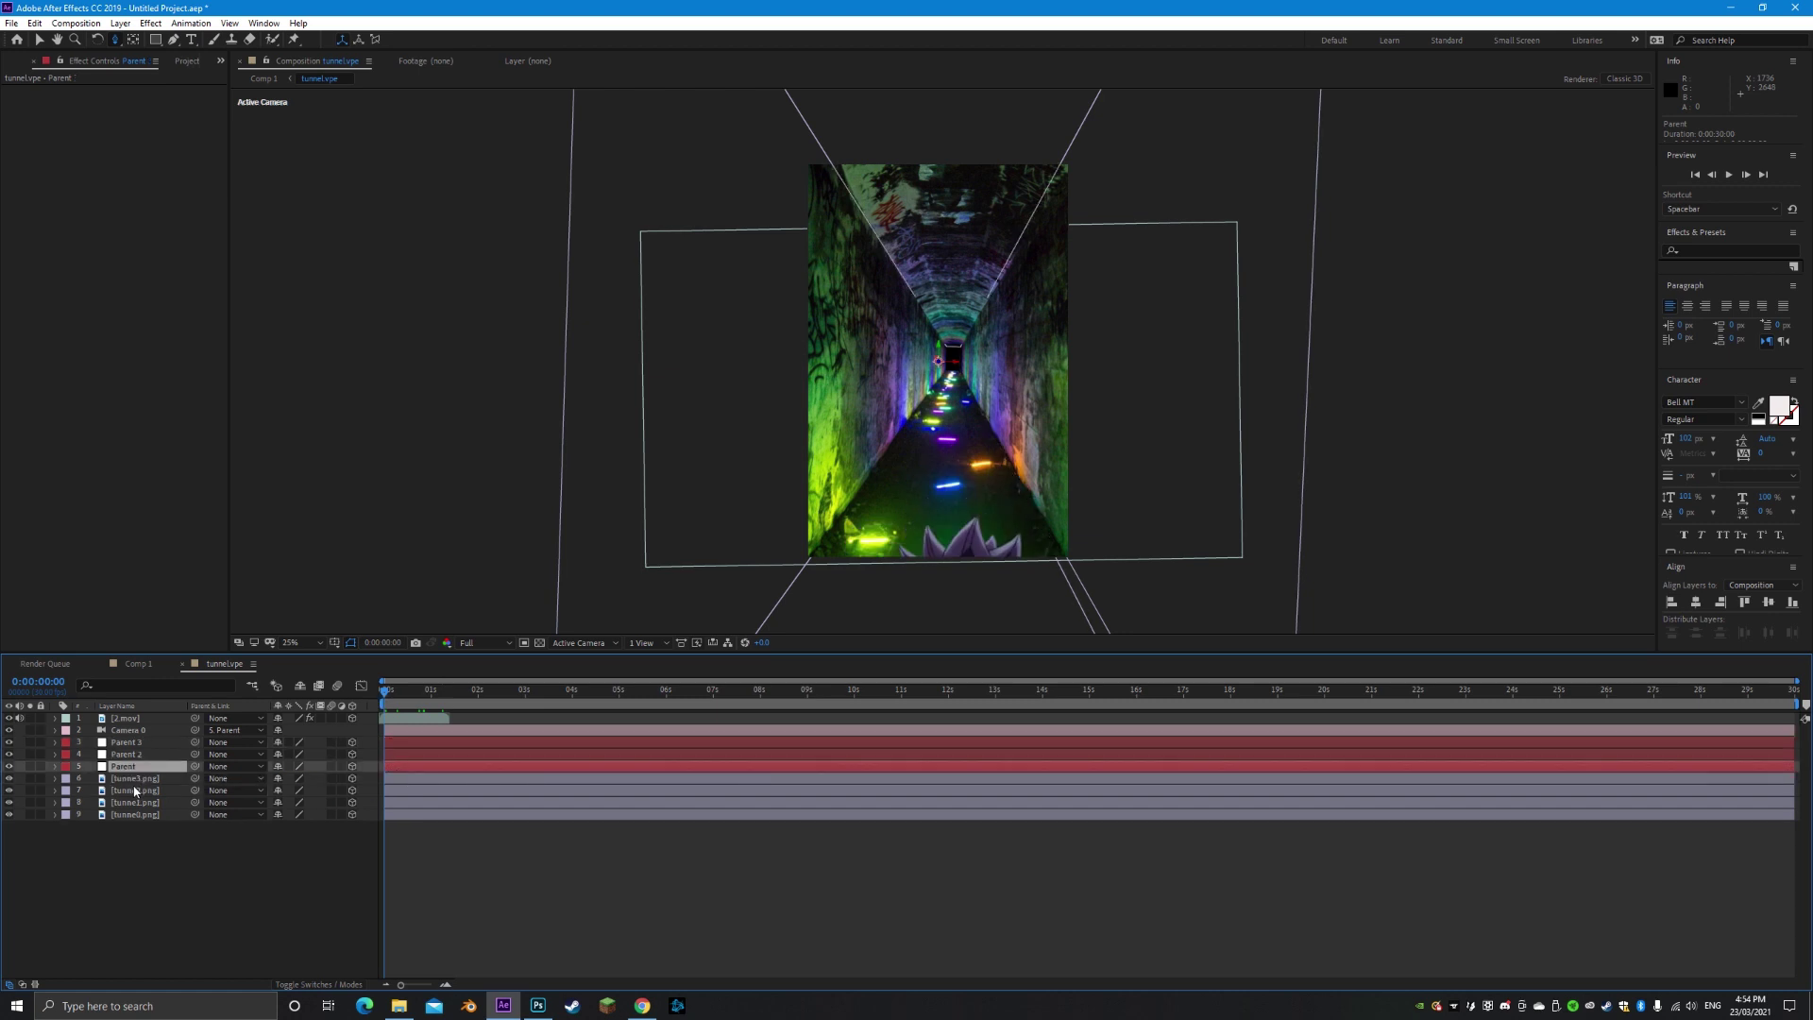
pyautogui.press('p')
pyautogui.click(337, 686)
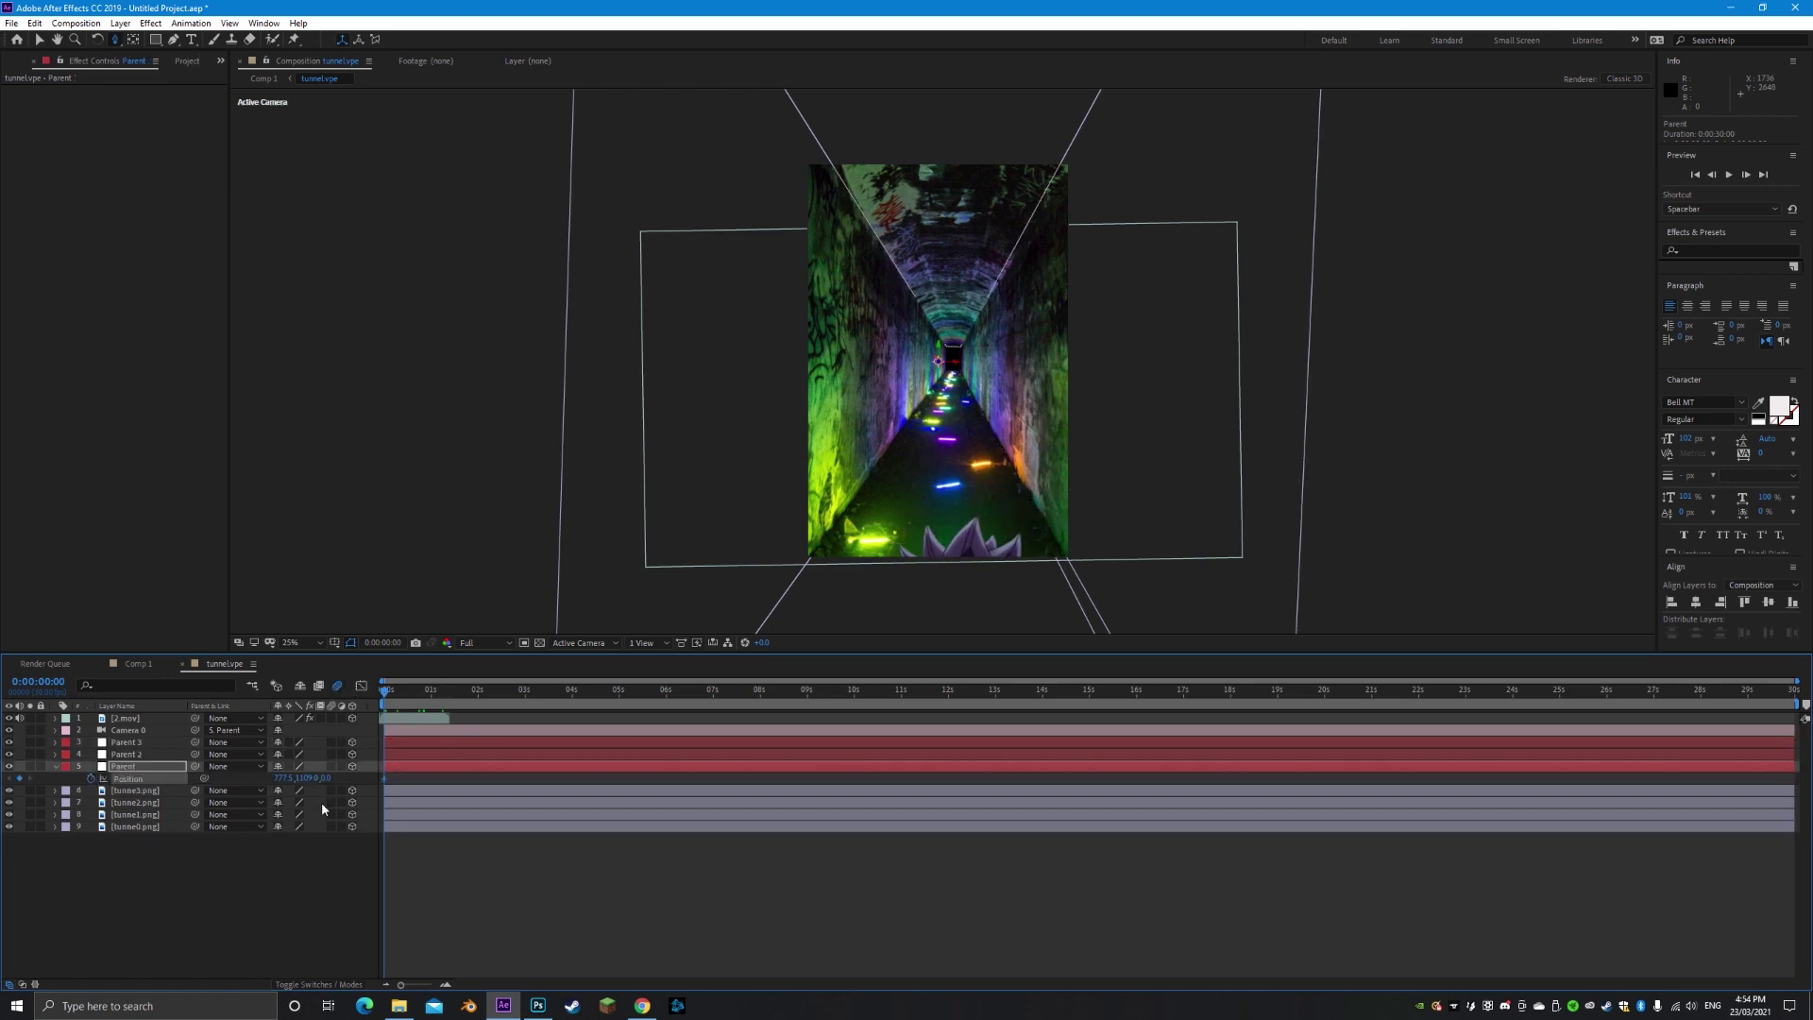
pyautogui.moveTo(329, 791); pyautogui.dragTo(1676, 751)
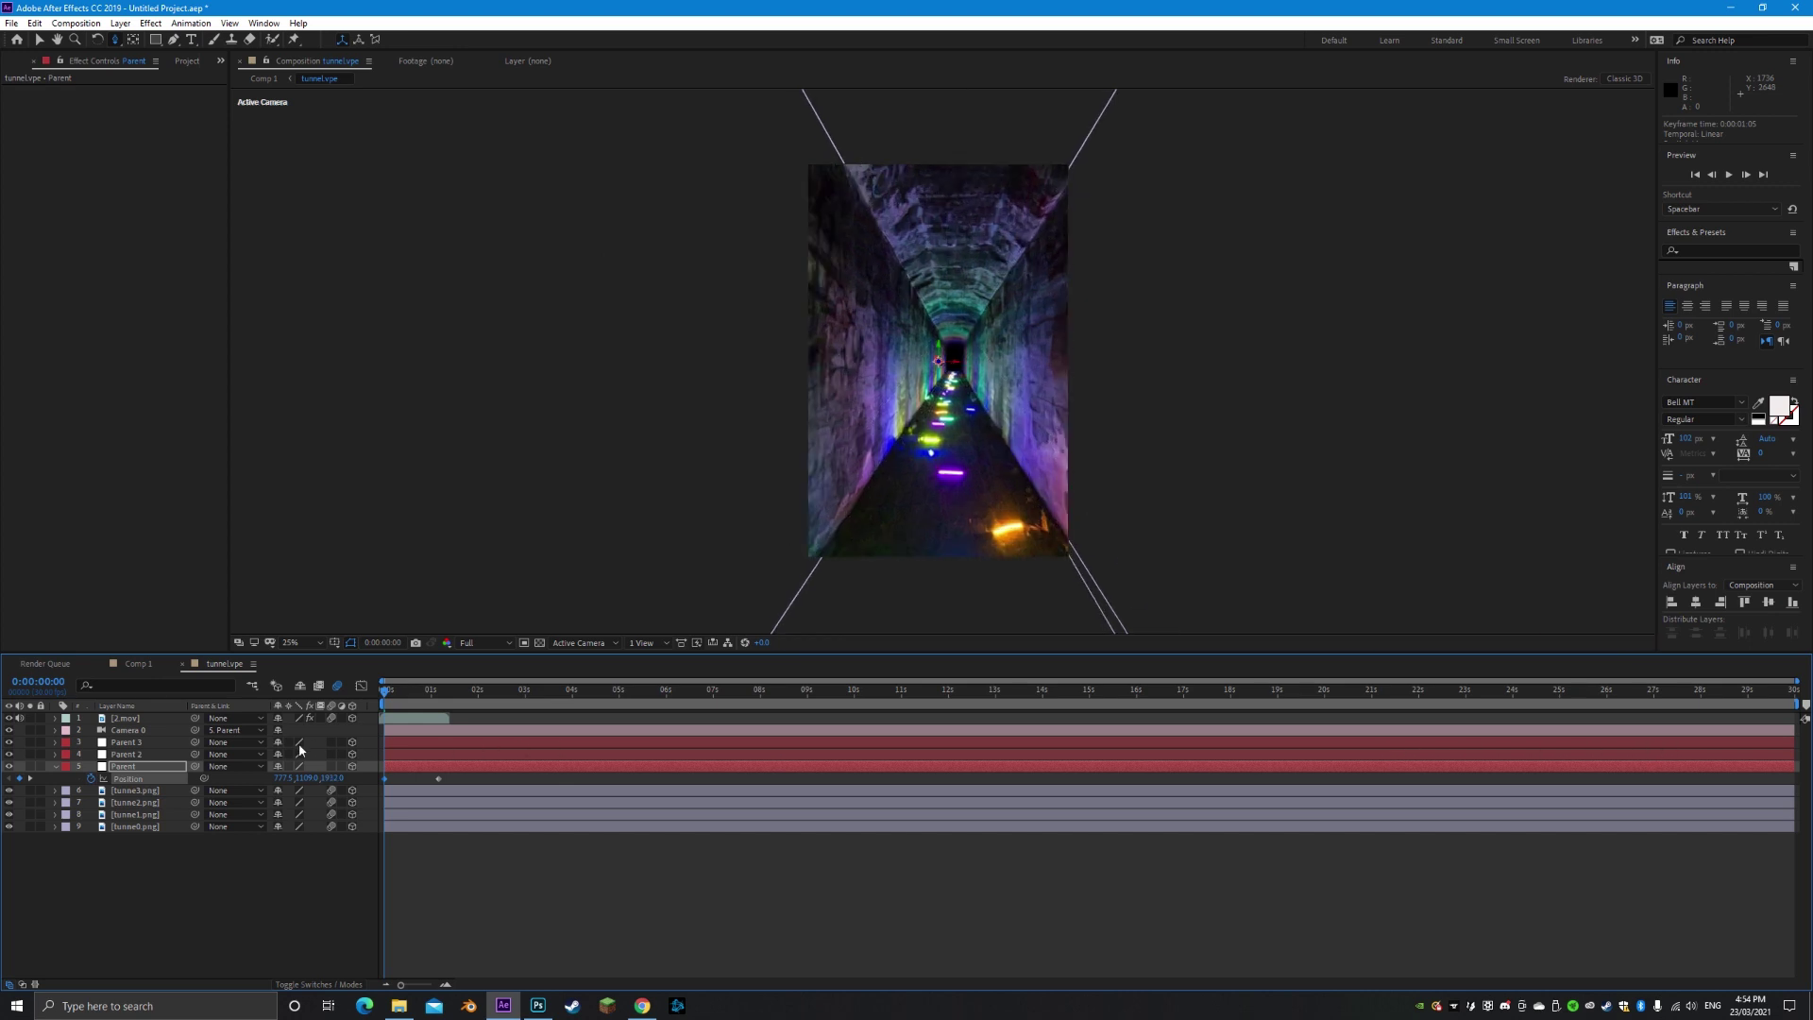
# Apply Easy Ease to the Parent null's Position keyframes and separate the position dimensions
pyautogui.click(161, 781)
pyautogui.press('F9')
pyautogui.click(361, 686)
pyautogui.rightClick(129, 783)
pyautogui.click(243, 805)
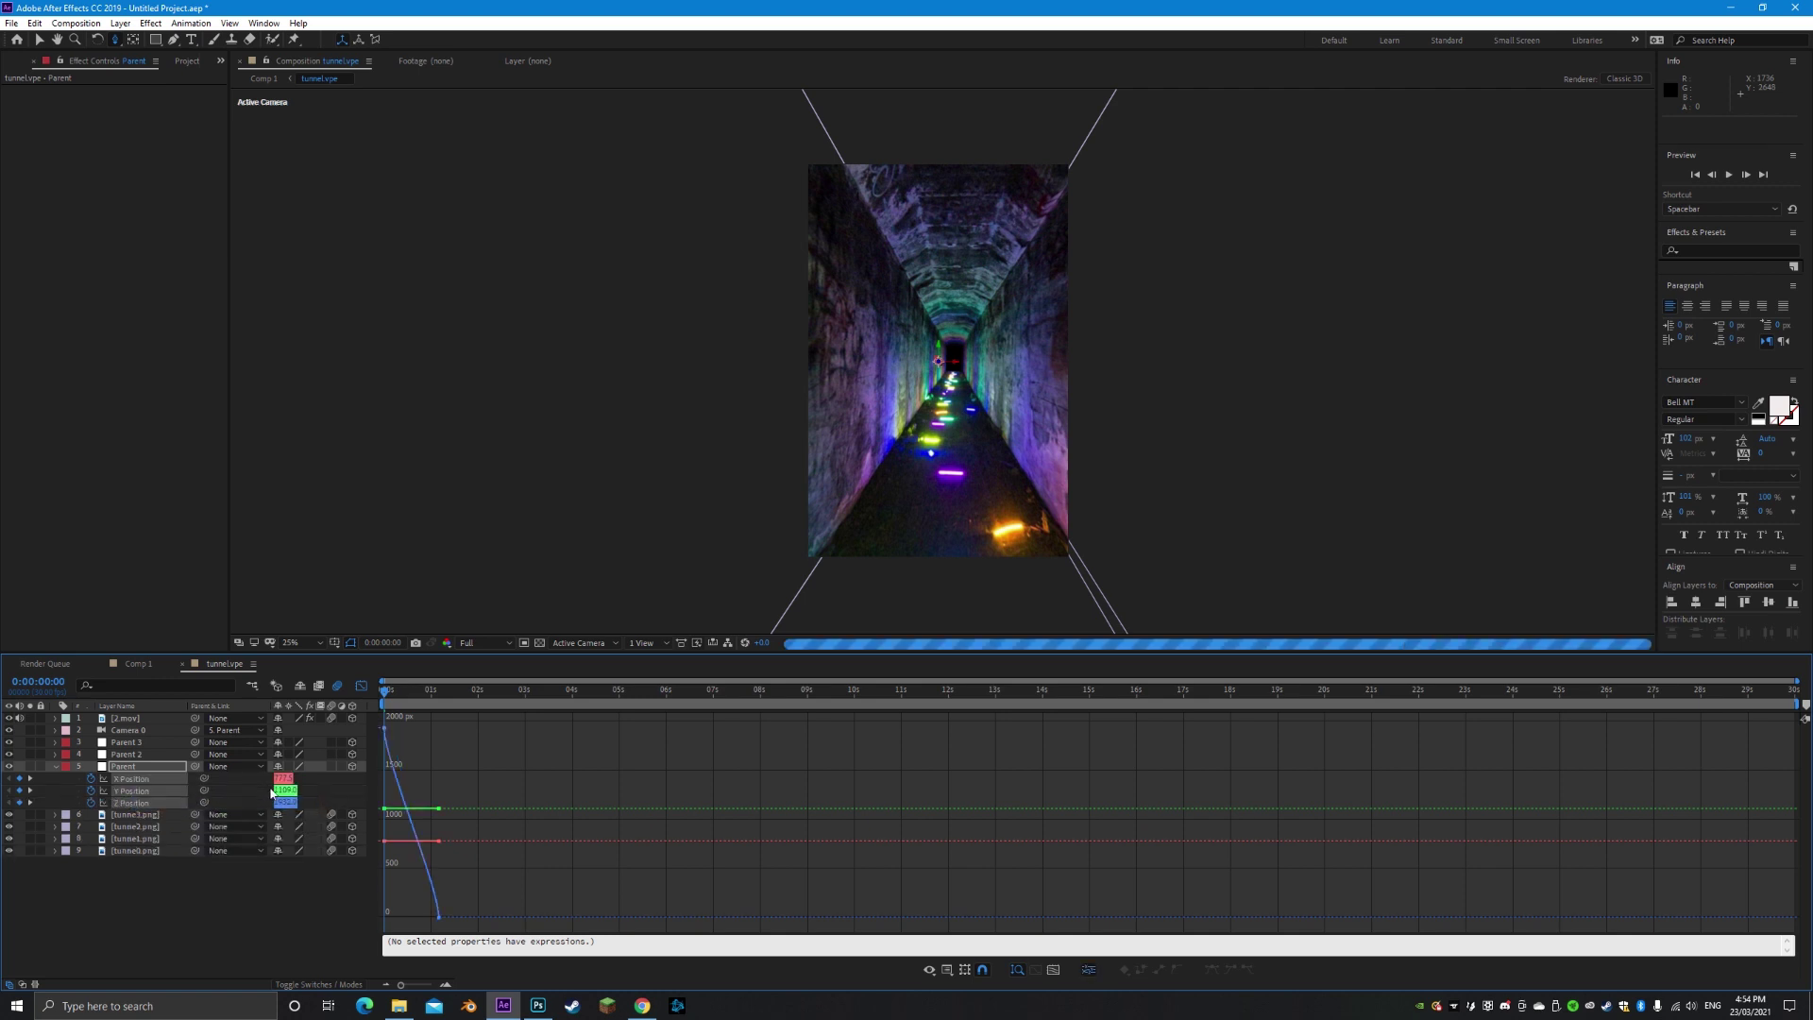
# Reshape the Parent null's Z Position curve to start fast and slow gradually into the last keyframe, and preview the motion
pyautogui.click(432, 898)
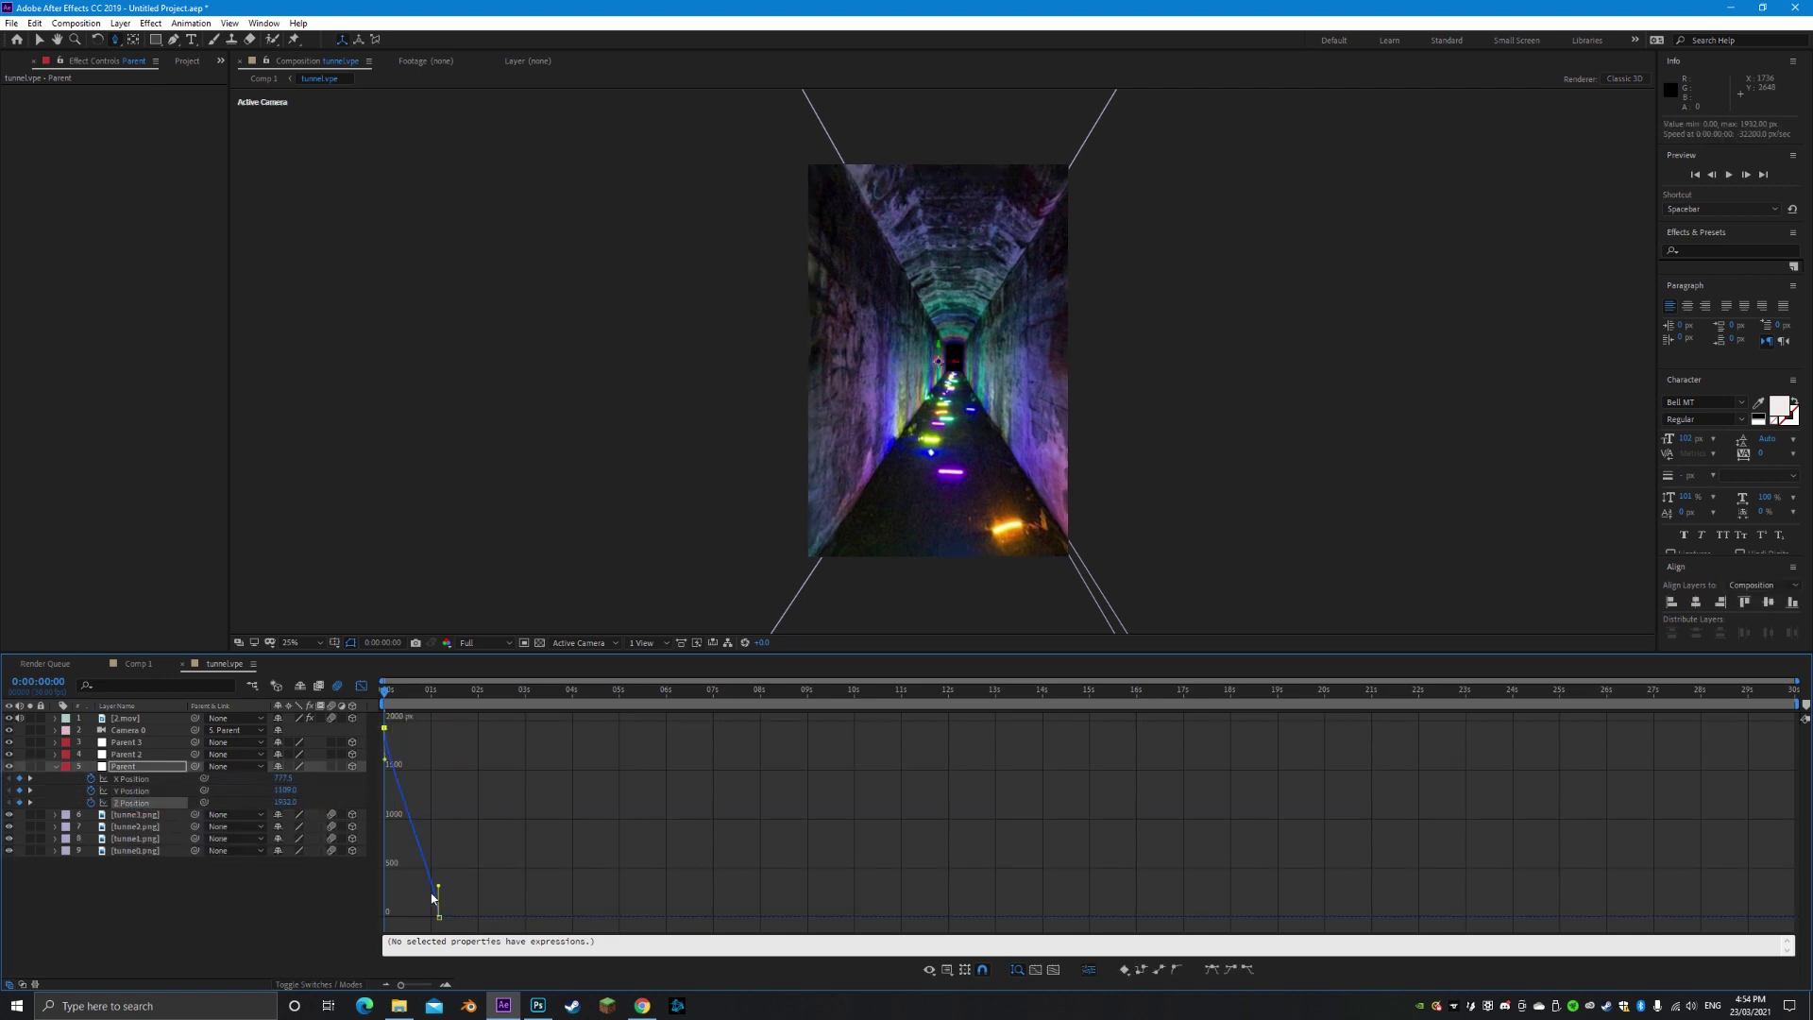
pyautogui.moveTo(439, 889); pyautogui.dragTo(348, 887)
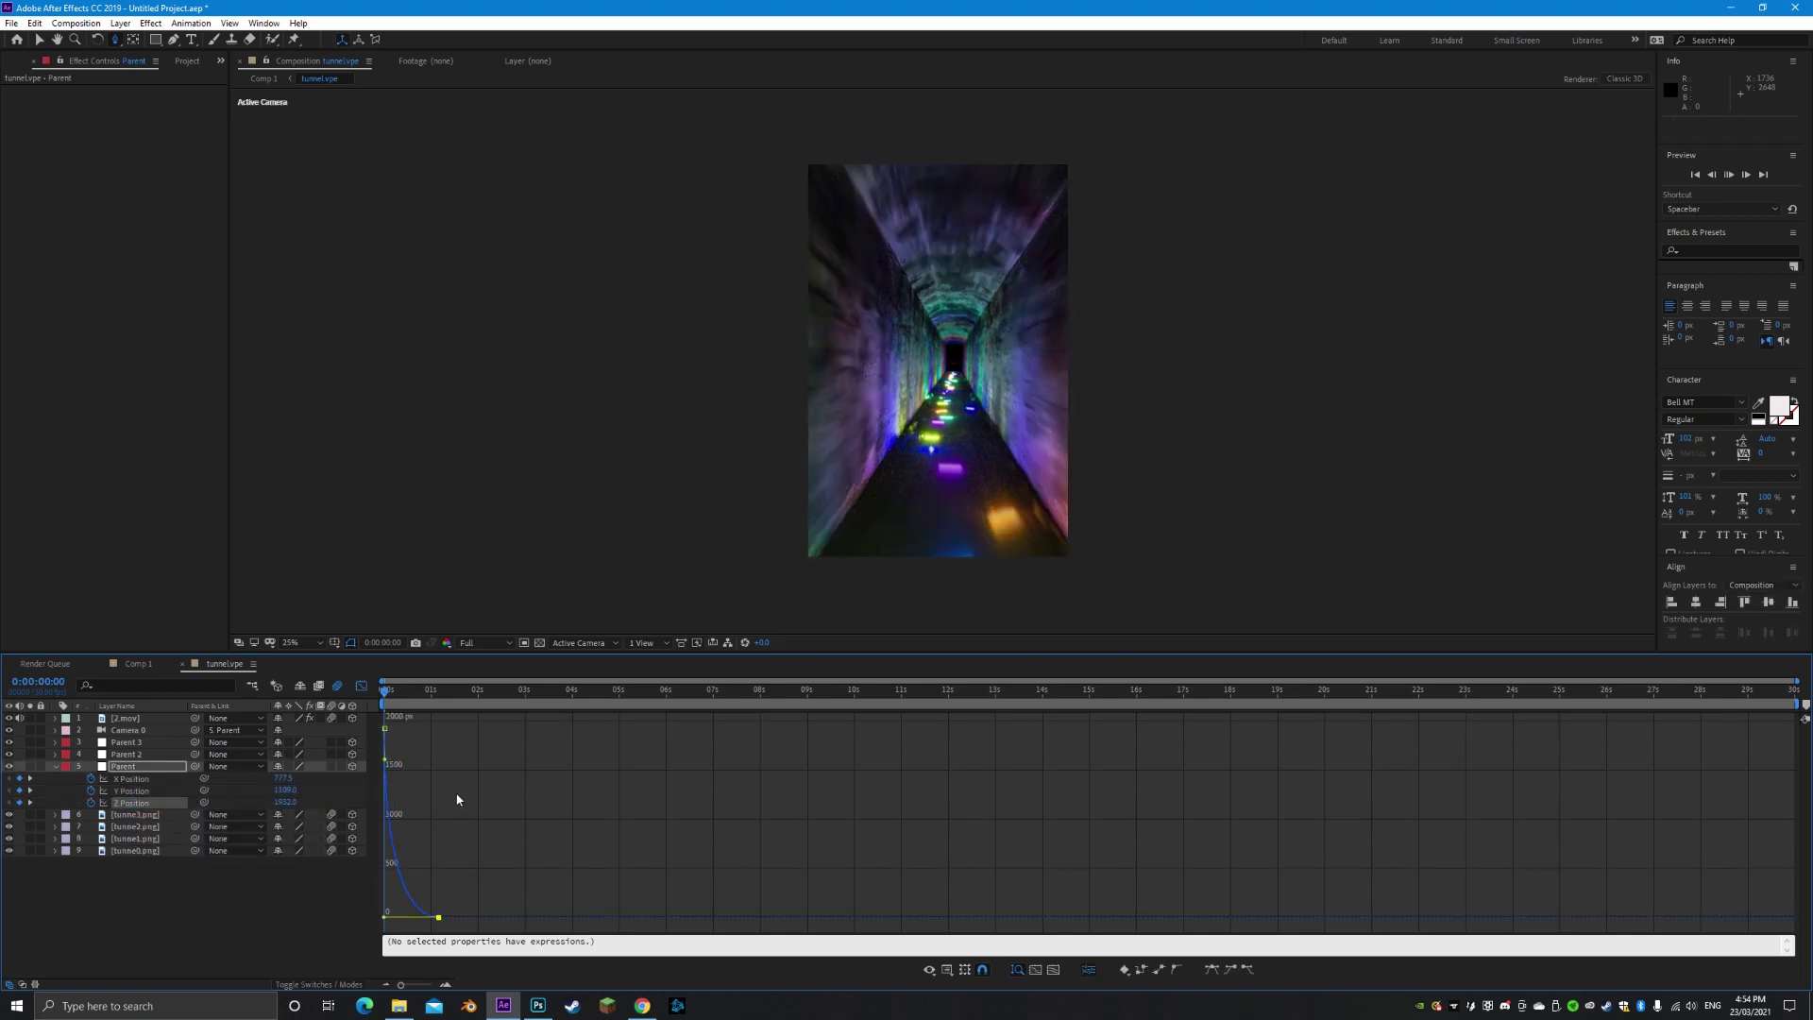
pyautogui.press('space')
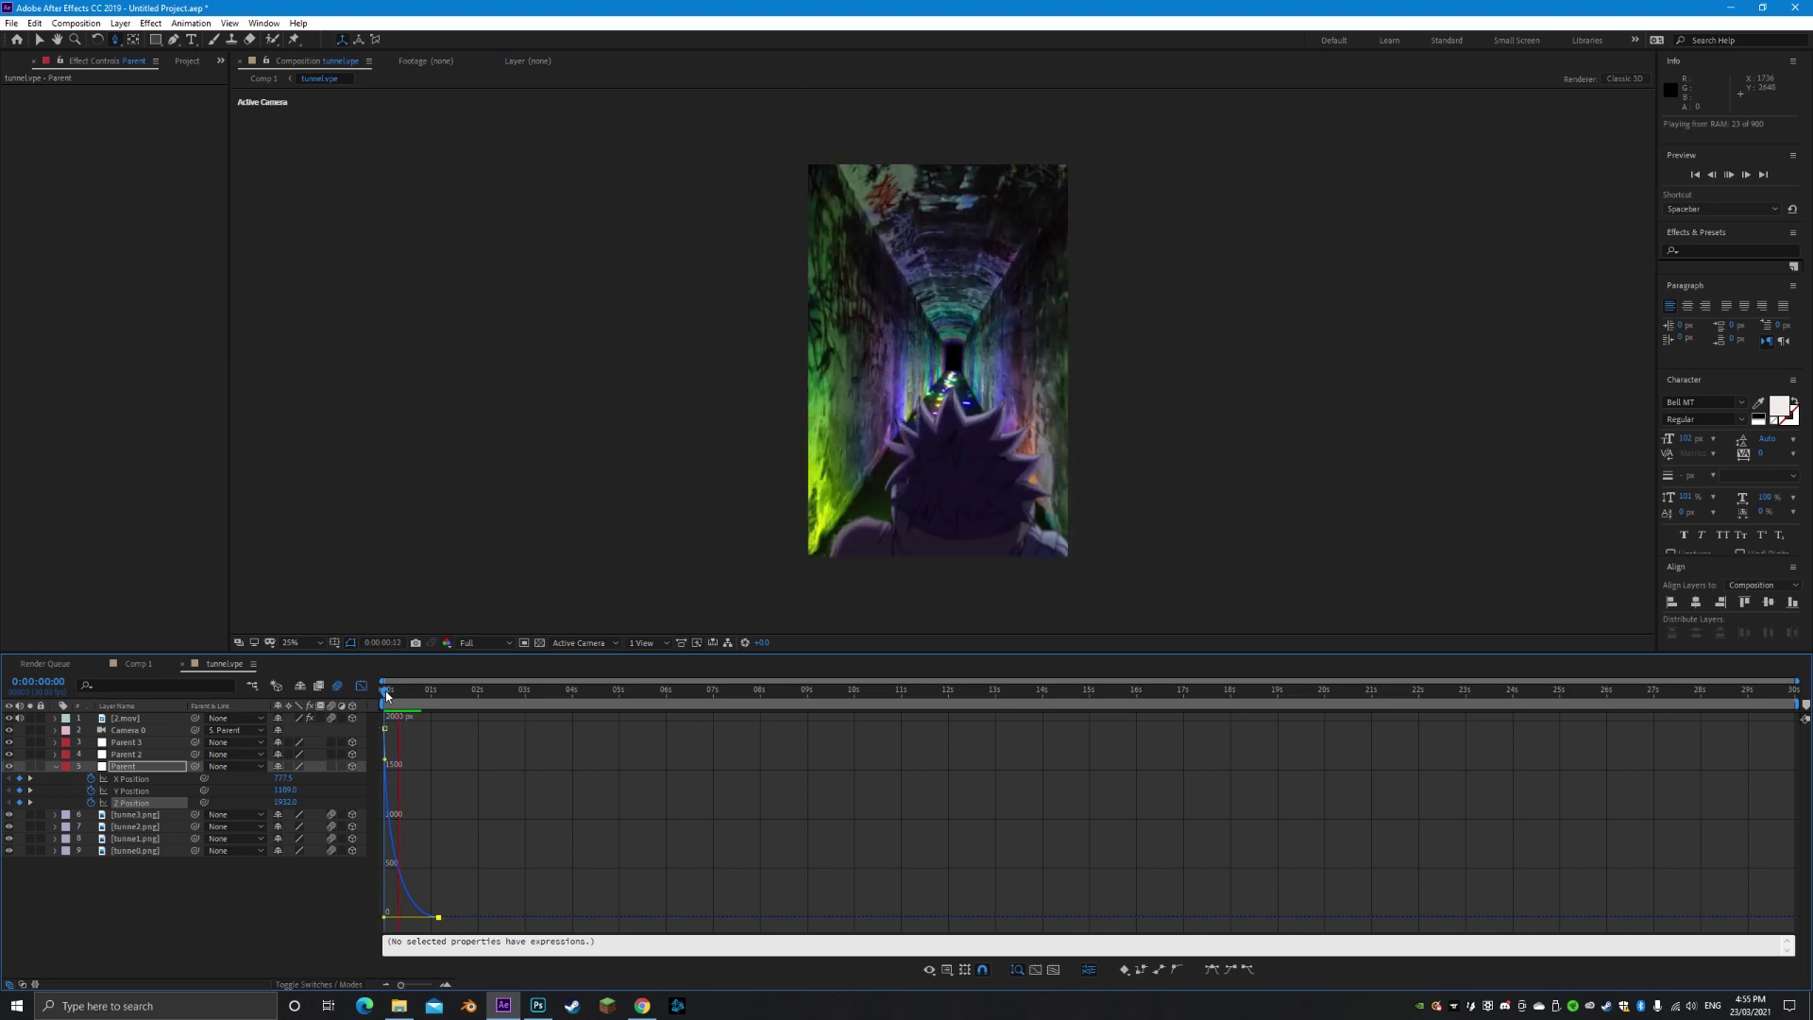
pyautogui.press('space')
pyautogui.click(360, 686)
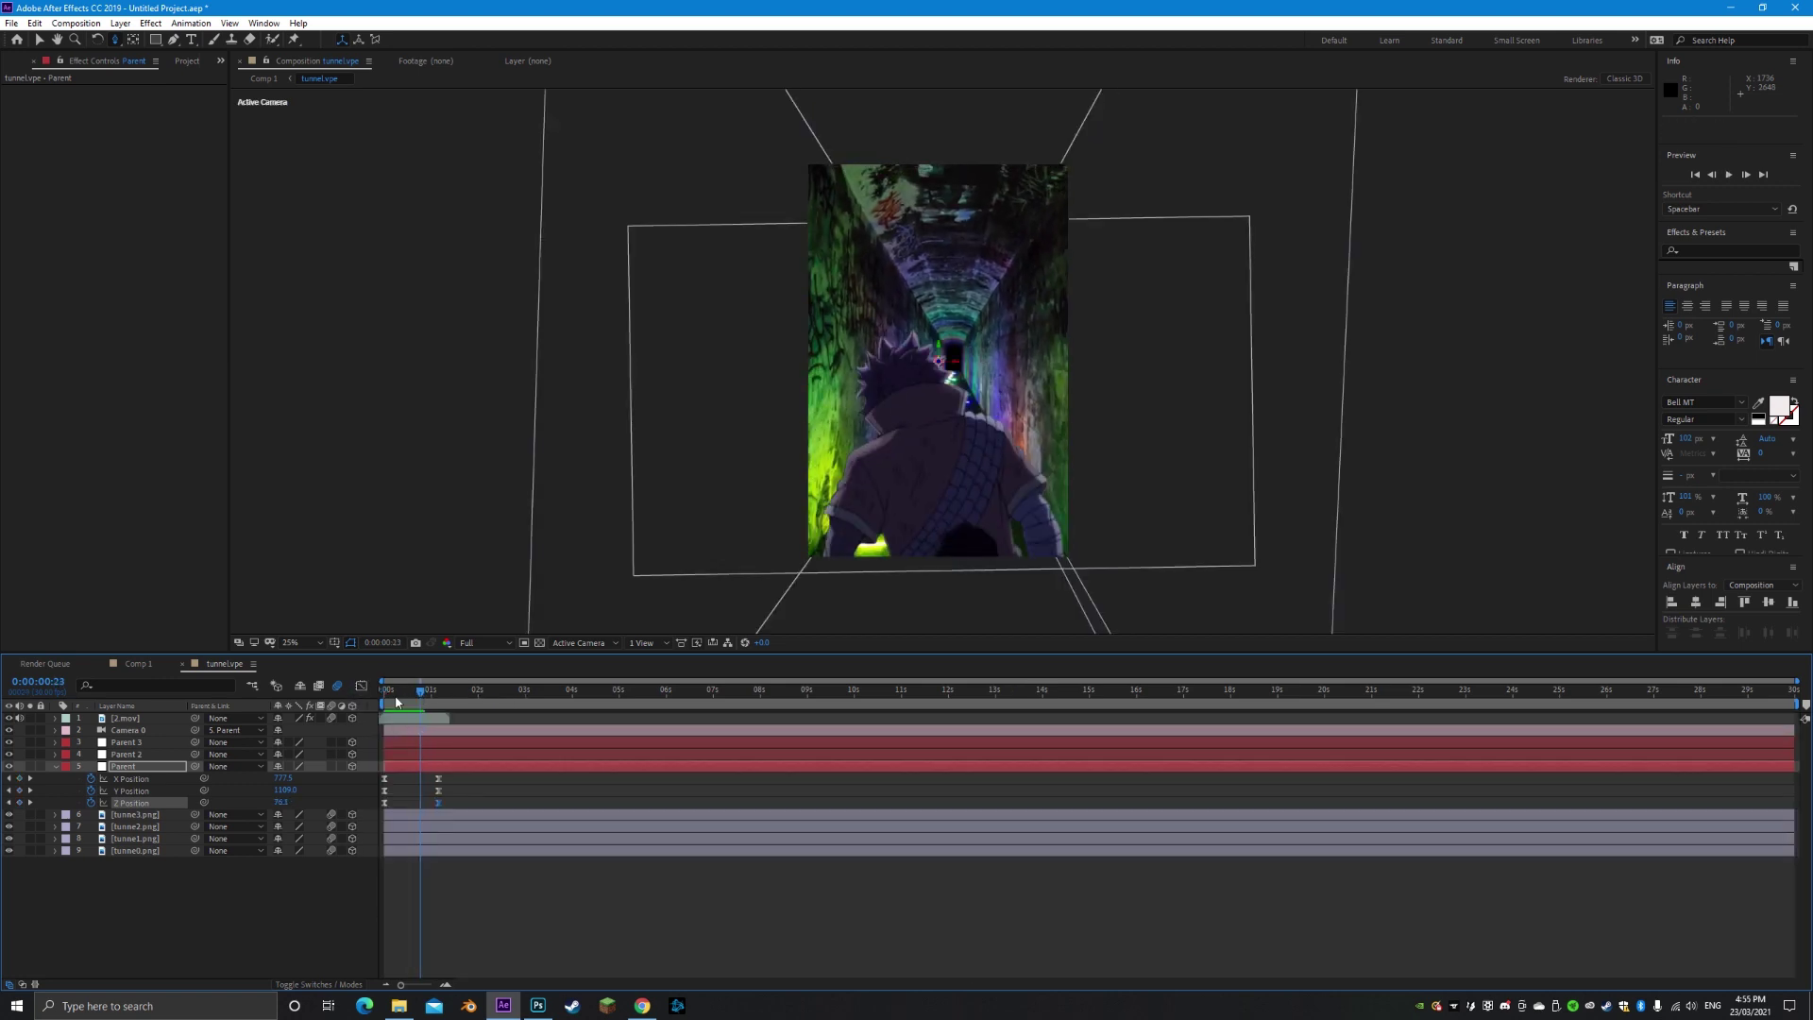
# Play back the tunnel animation from the first frame to review the eased camera move
pyautogui.press('Home')
pyautogui.moveTo(395, 695); pyautogui.dragTo(390, 694)
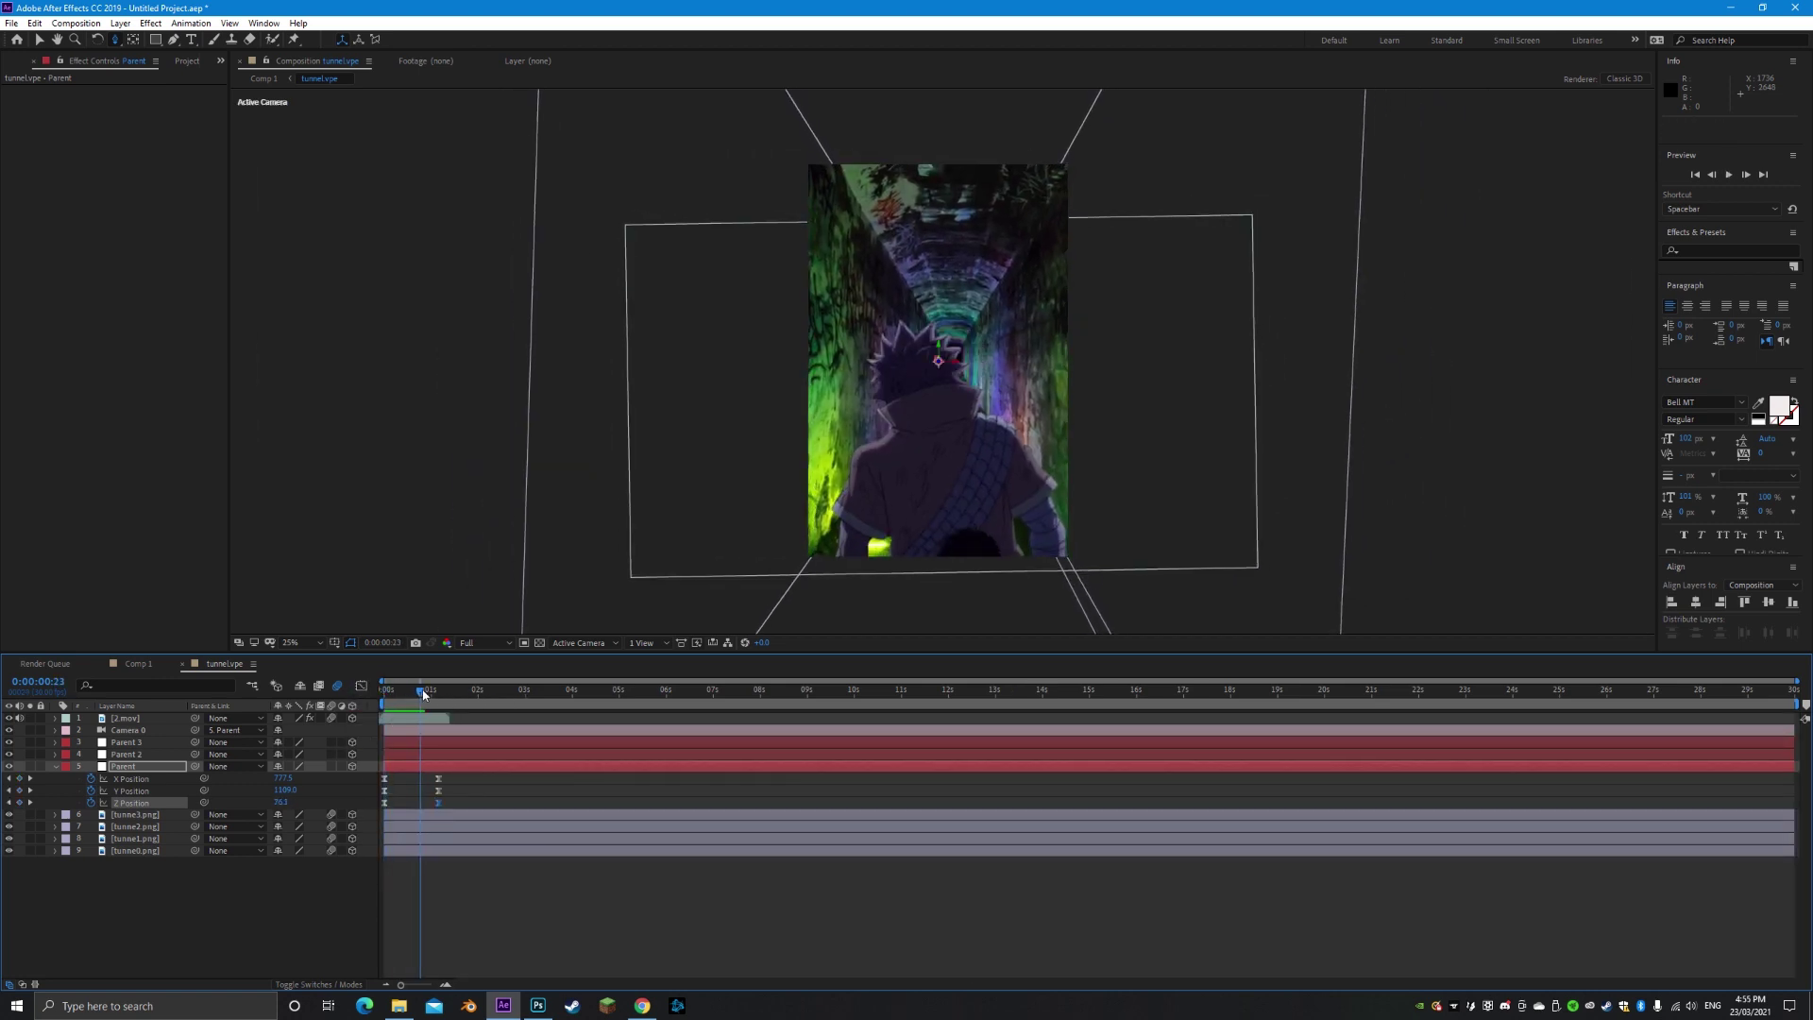
pyautogui.press('space')
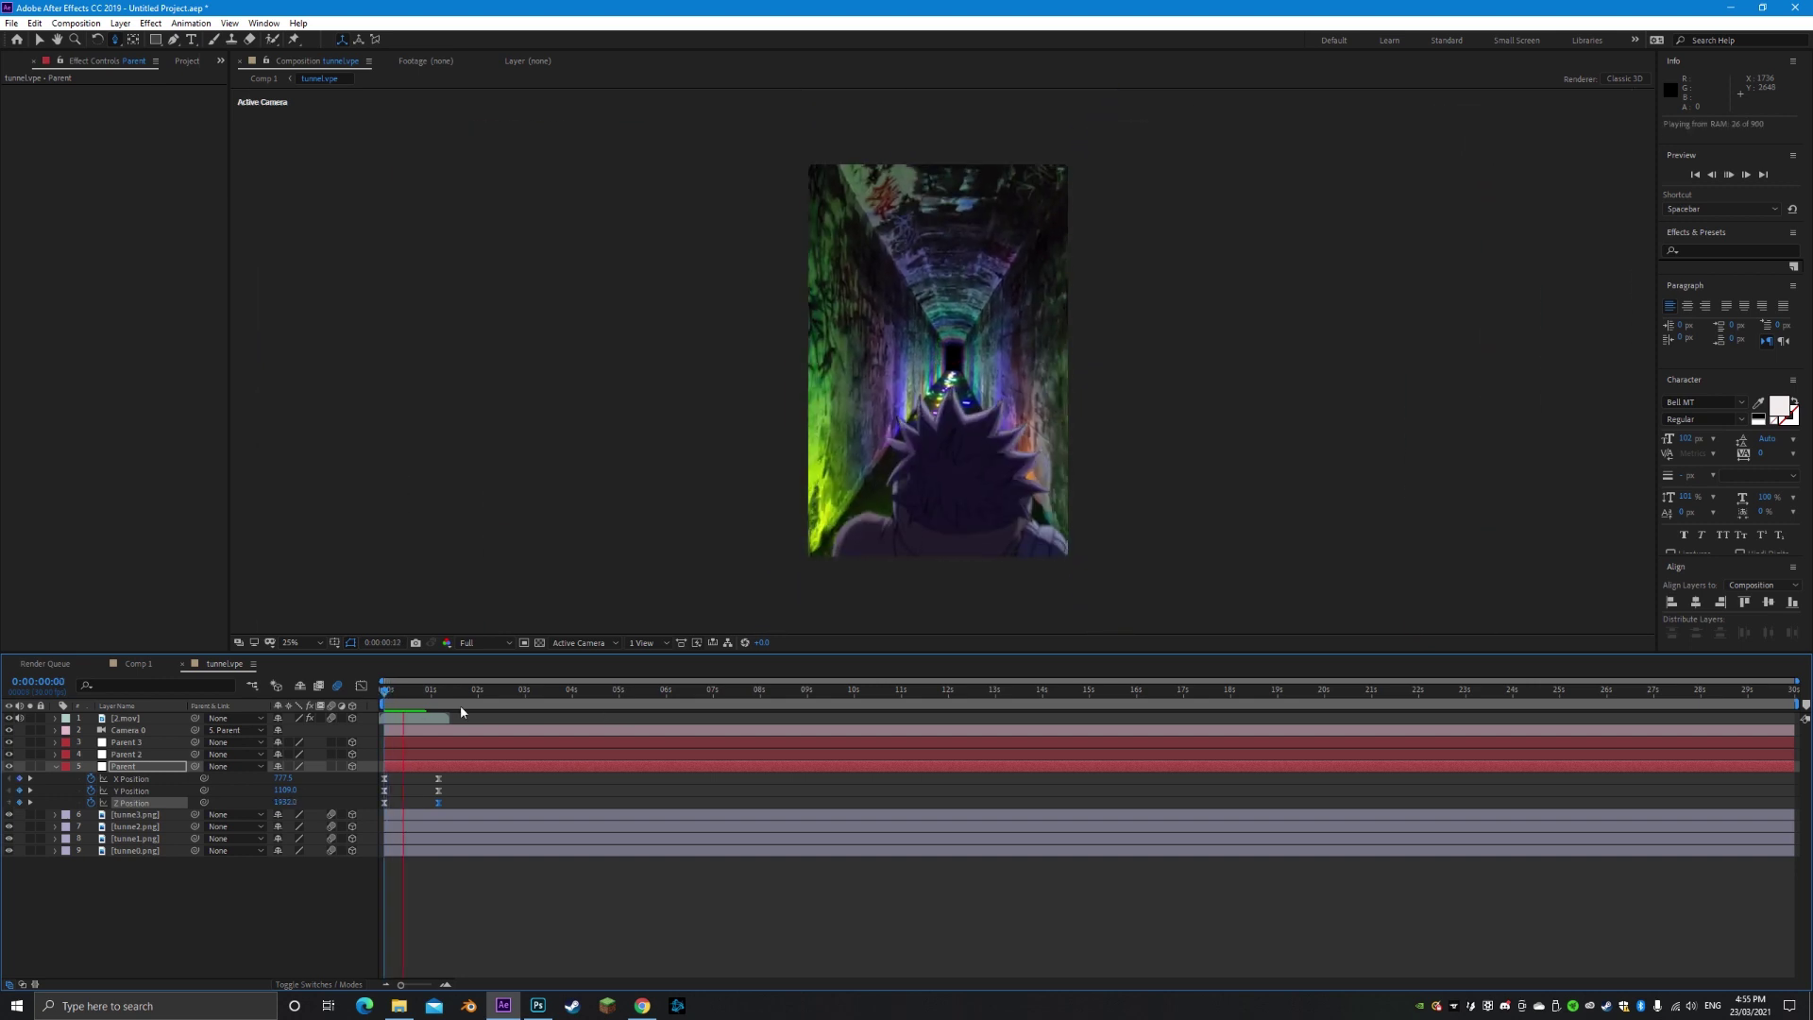
pyautogui.press('space')
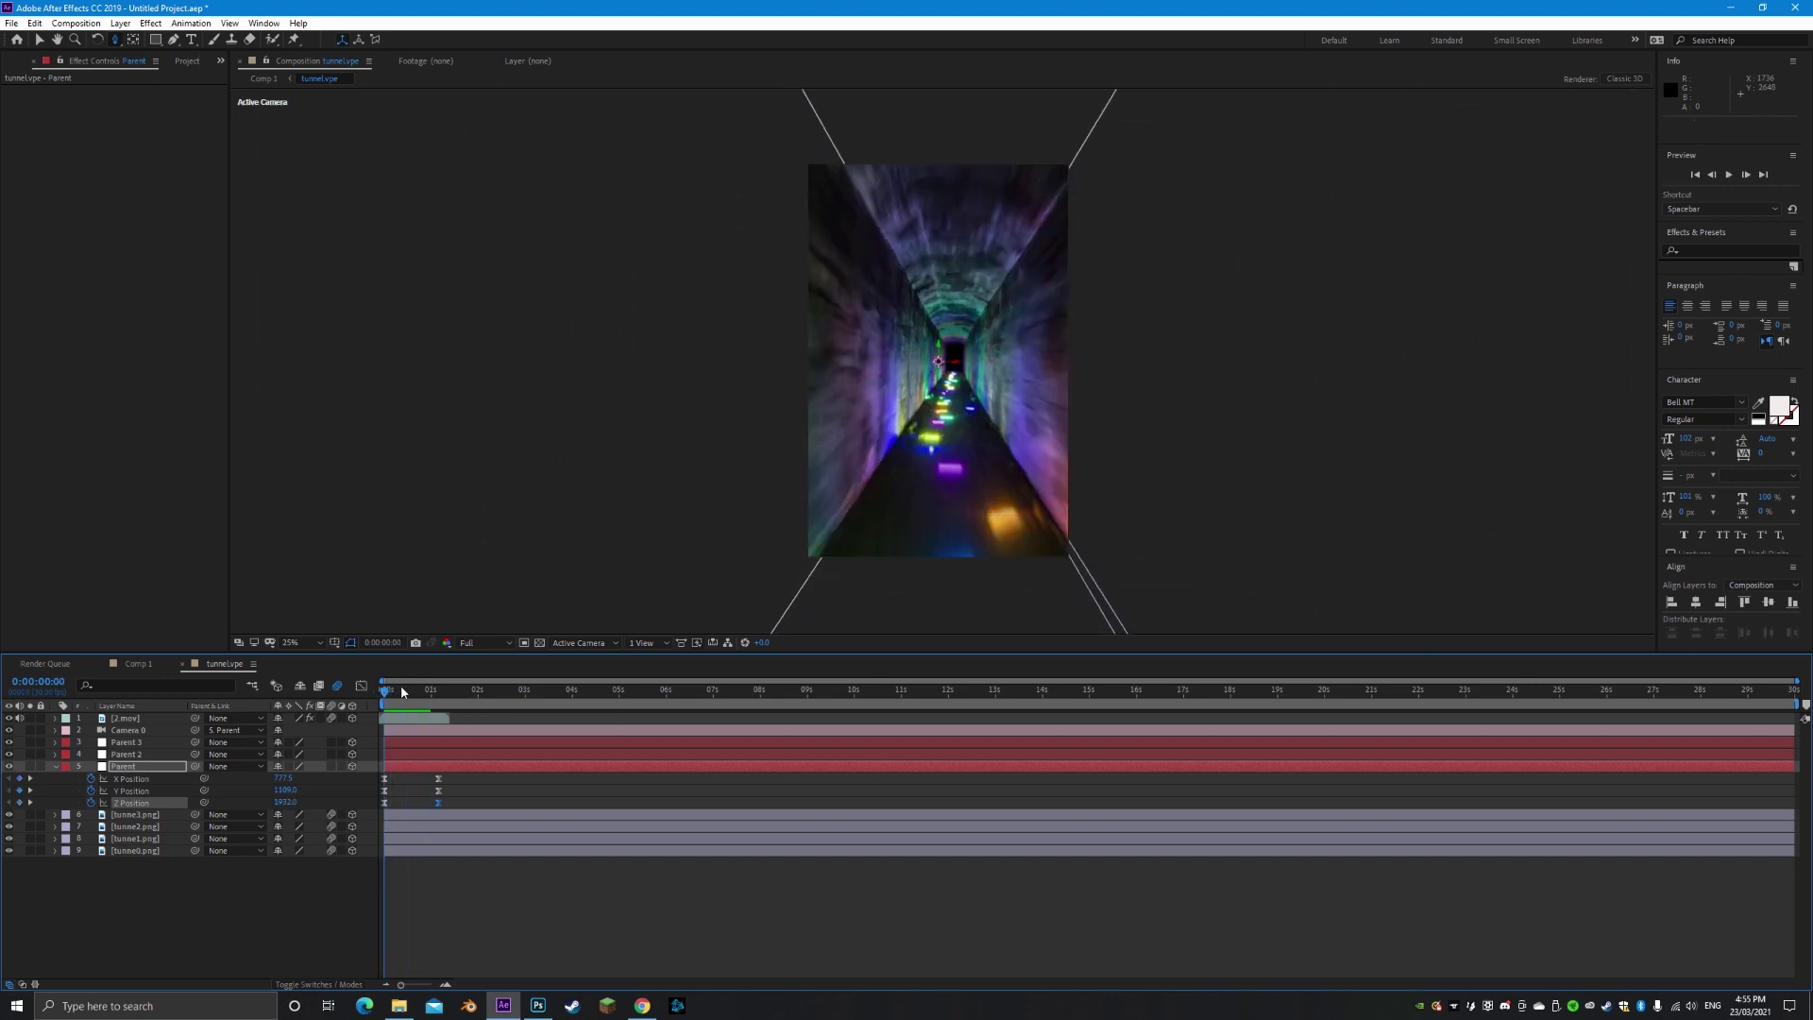